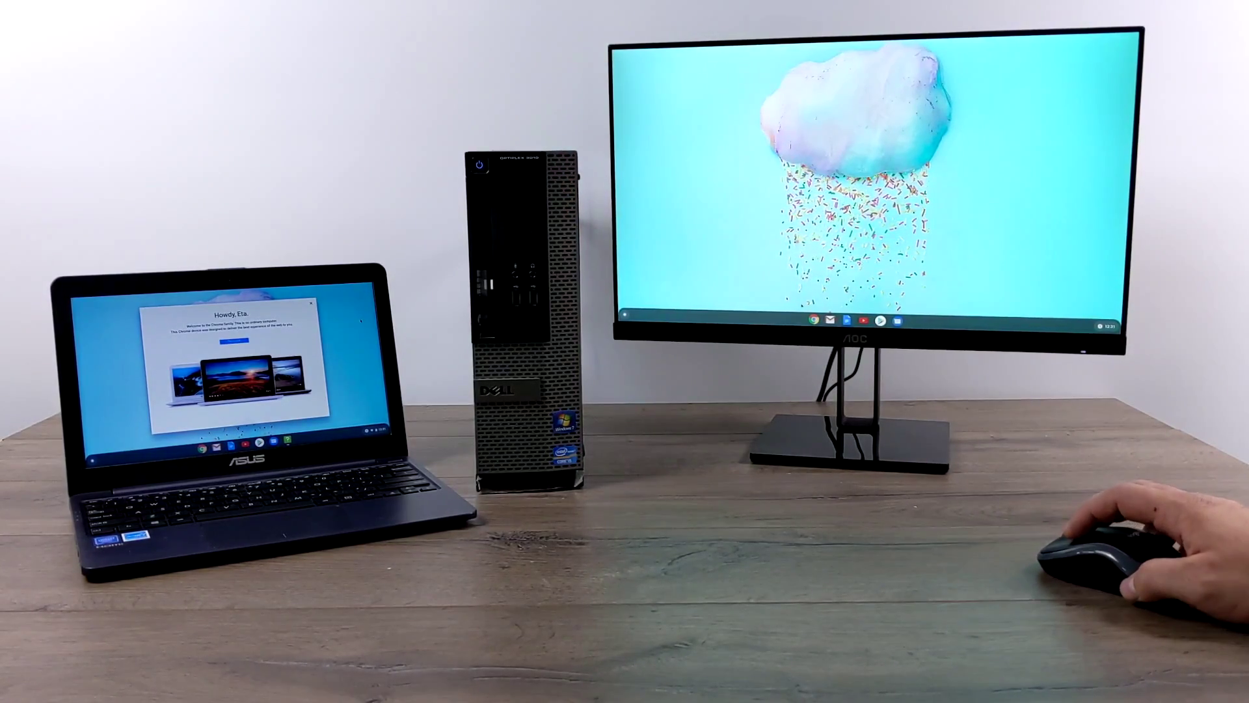
- Open and close the Google Play Store, then close the laptop's 'Howdy' welcome dialog
{"action": "left_click", "coordinate": [880, 320]}
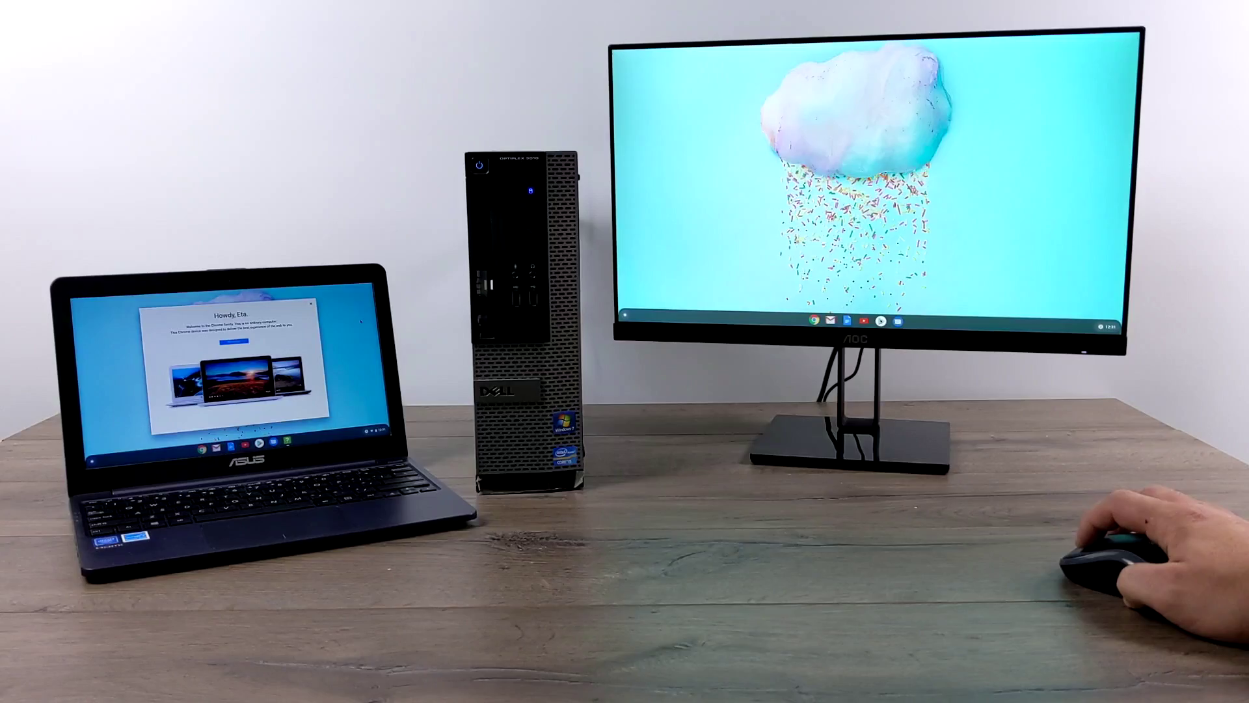
{"action": "left_click", "coordinate": [880, 321]}
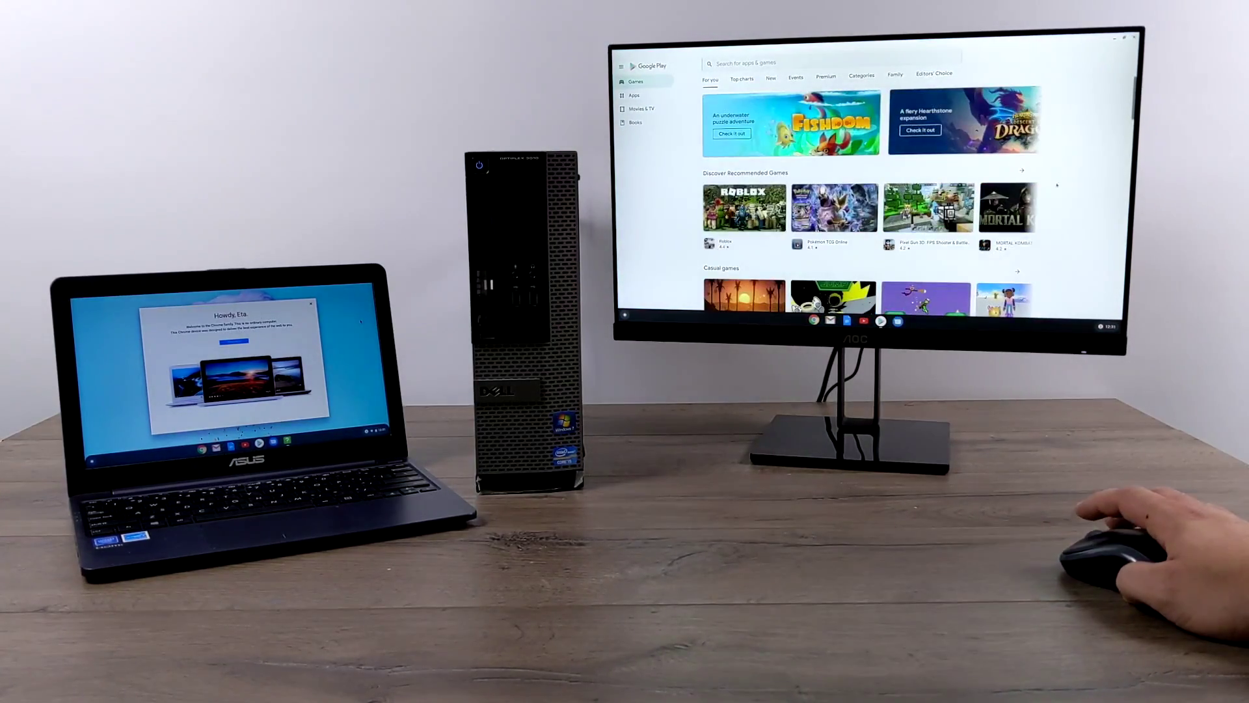
{"action": "left_click", "coordinate": [1135, 37]}
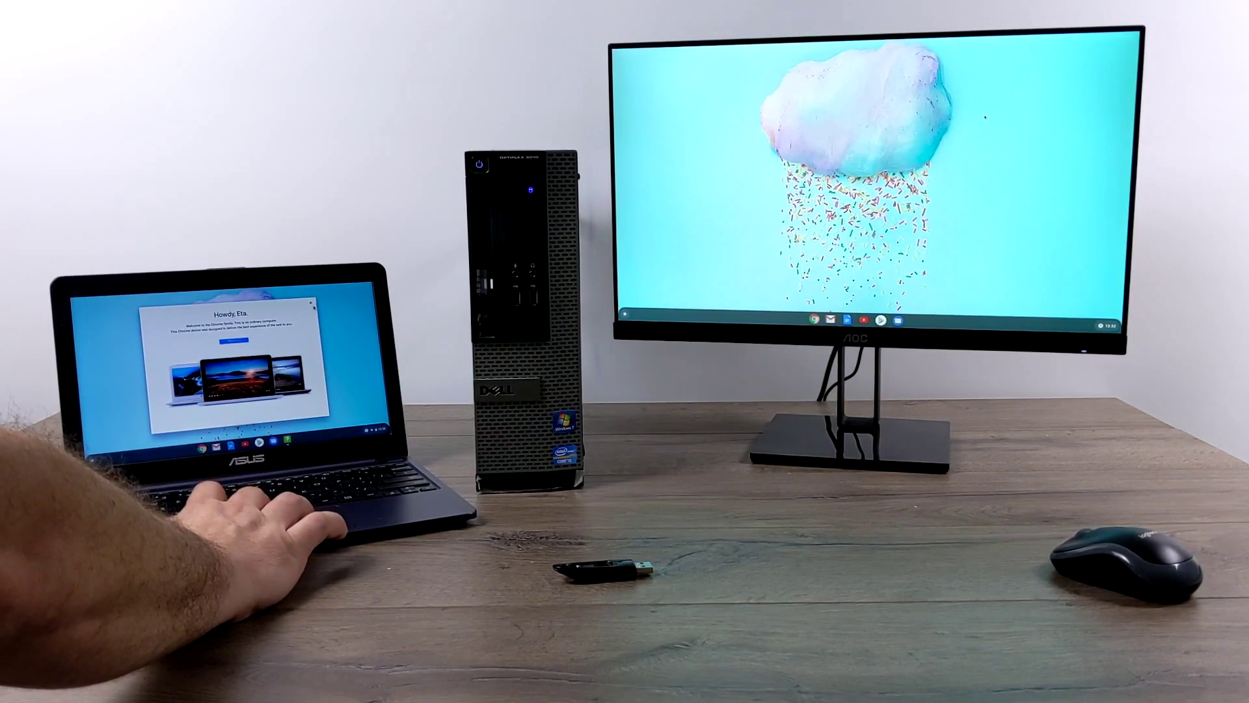
{"action": "left_click", "coordinate": [311, 302]}
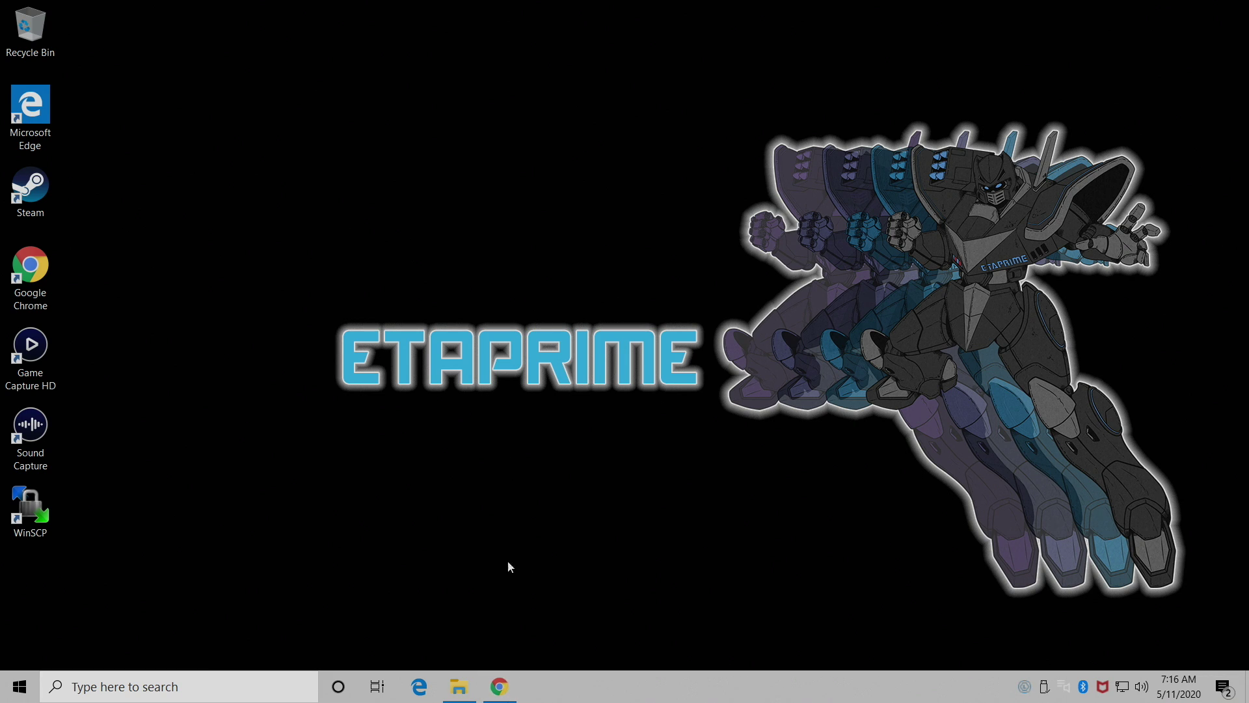
- Return to the browser's YouTube page and briefly highlight part of the channel name
{"action": "left_click", "coordinate": [499, 687]}
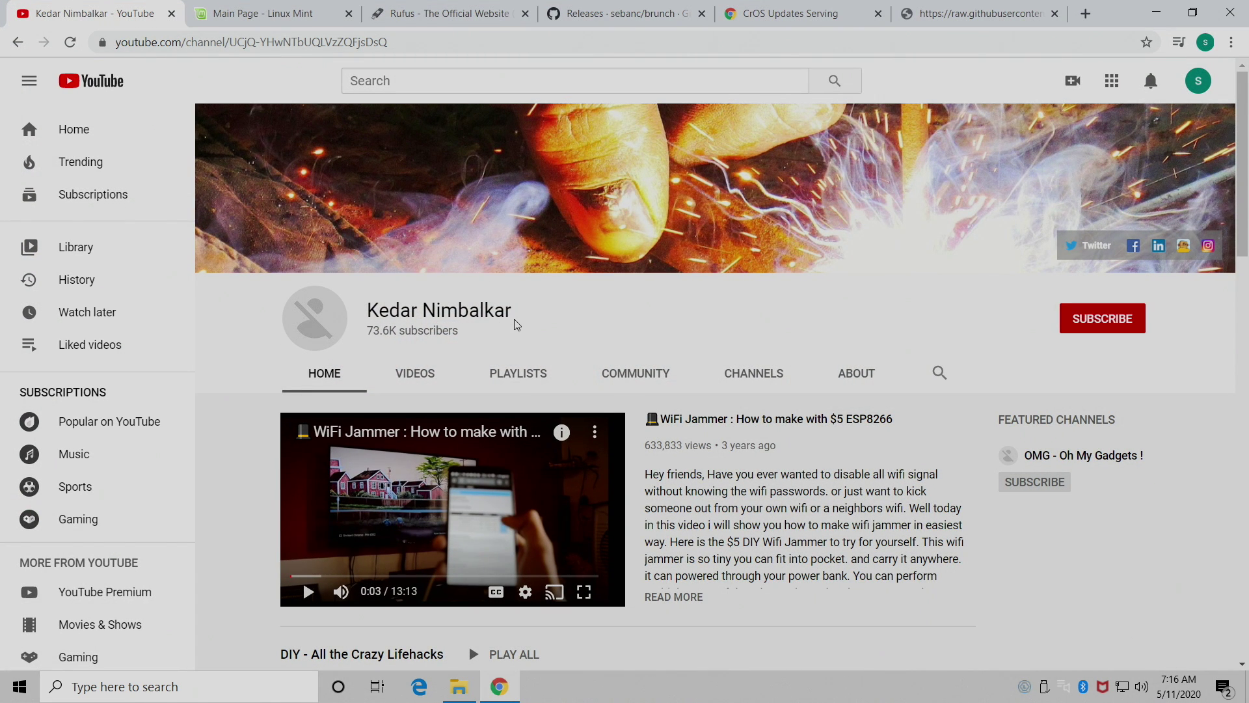
{"action": "left_click_drag", "start_coordinate": [515, 320], "coordinate": [423, 313]}
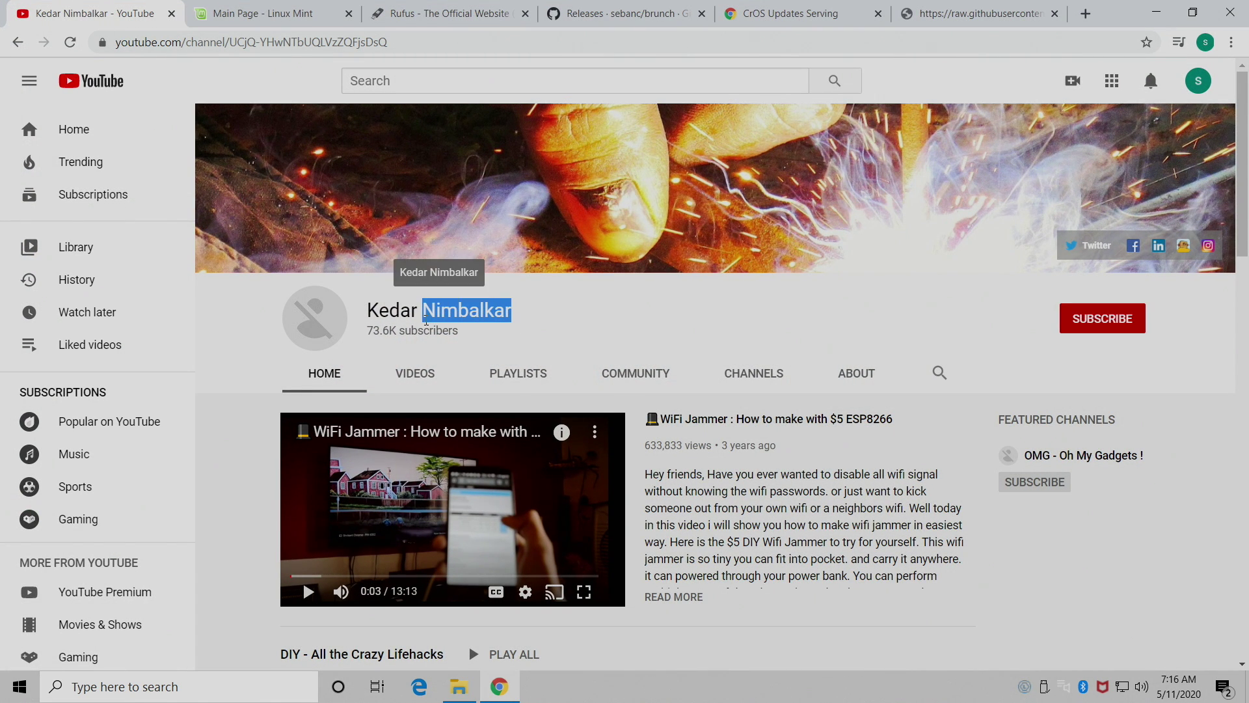
{"action": "left_click", "coordinate": [666, 300]}
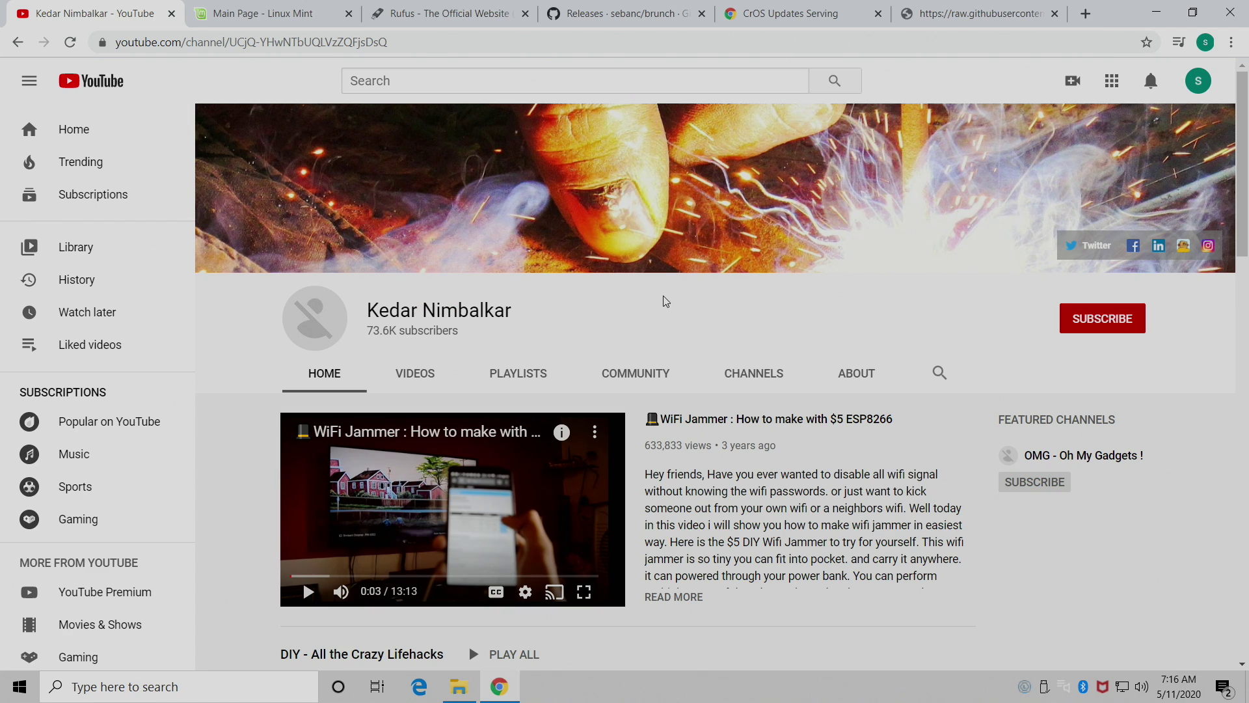
- Check that the USB32 (G:) drive is empty in File Explorer, then bring Chrome back
{"action": "key", "text": "super+d"}
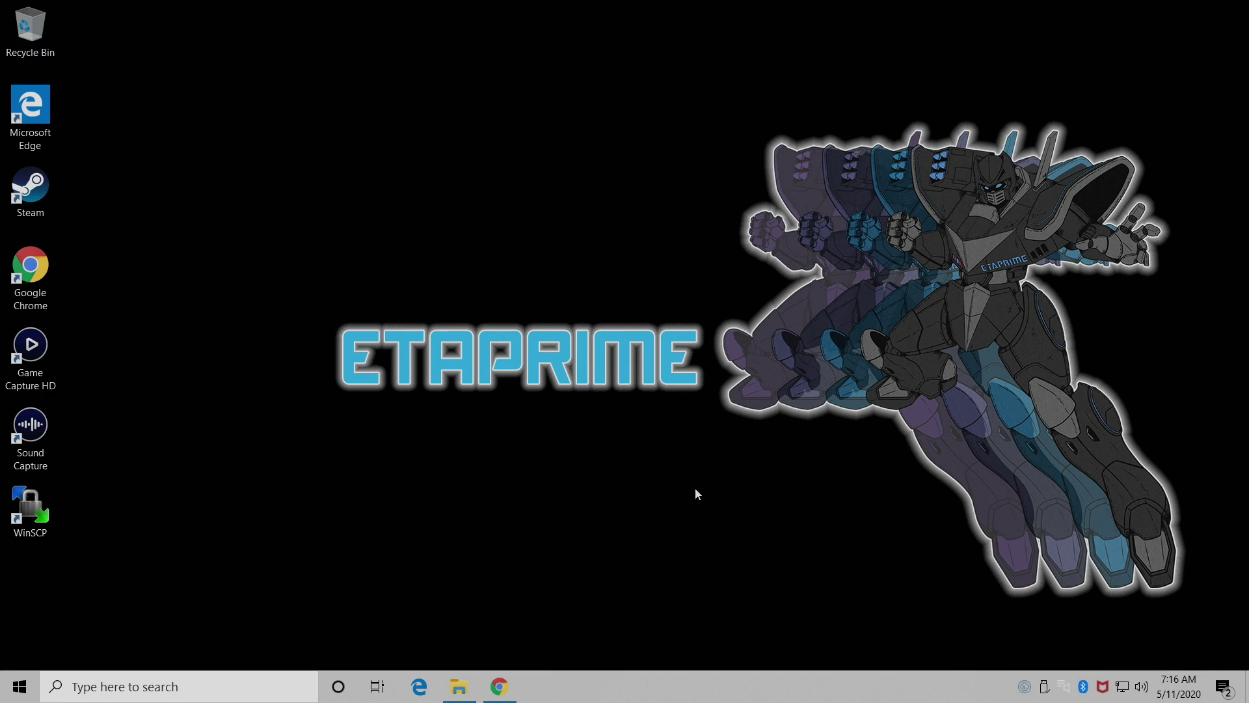
{"action": "left_click", "coordinate": [462, 687]}
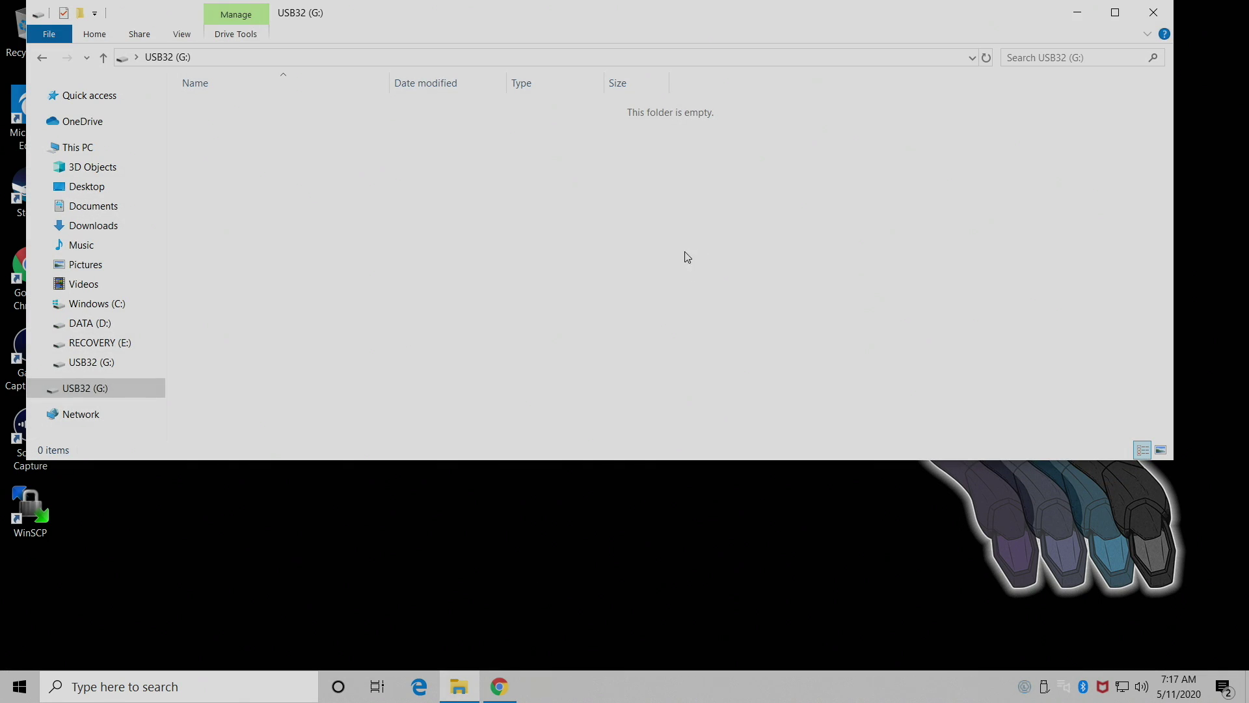
{"action": "left_click_drag", "start_coordinate": [577, 17], "coordinate": [590, 47]}
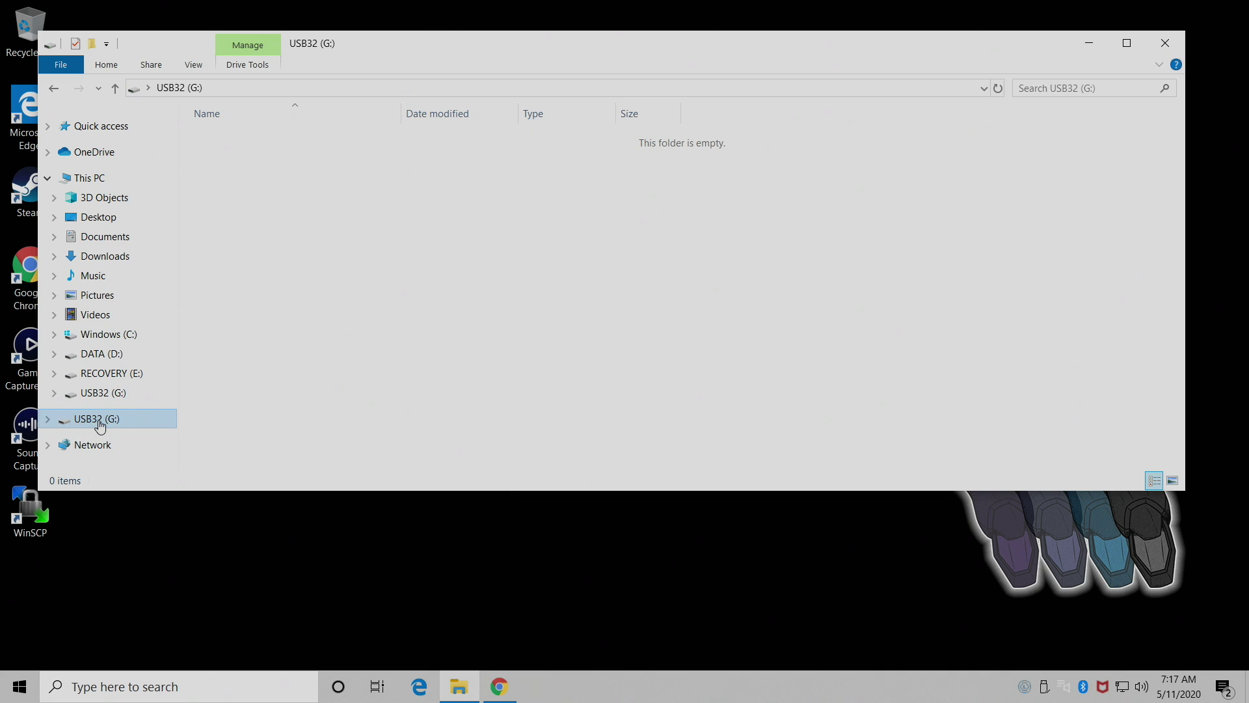
{"action": "left_click", "coordinate": [1100, 43]}
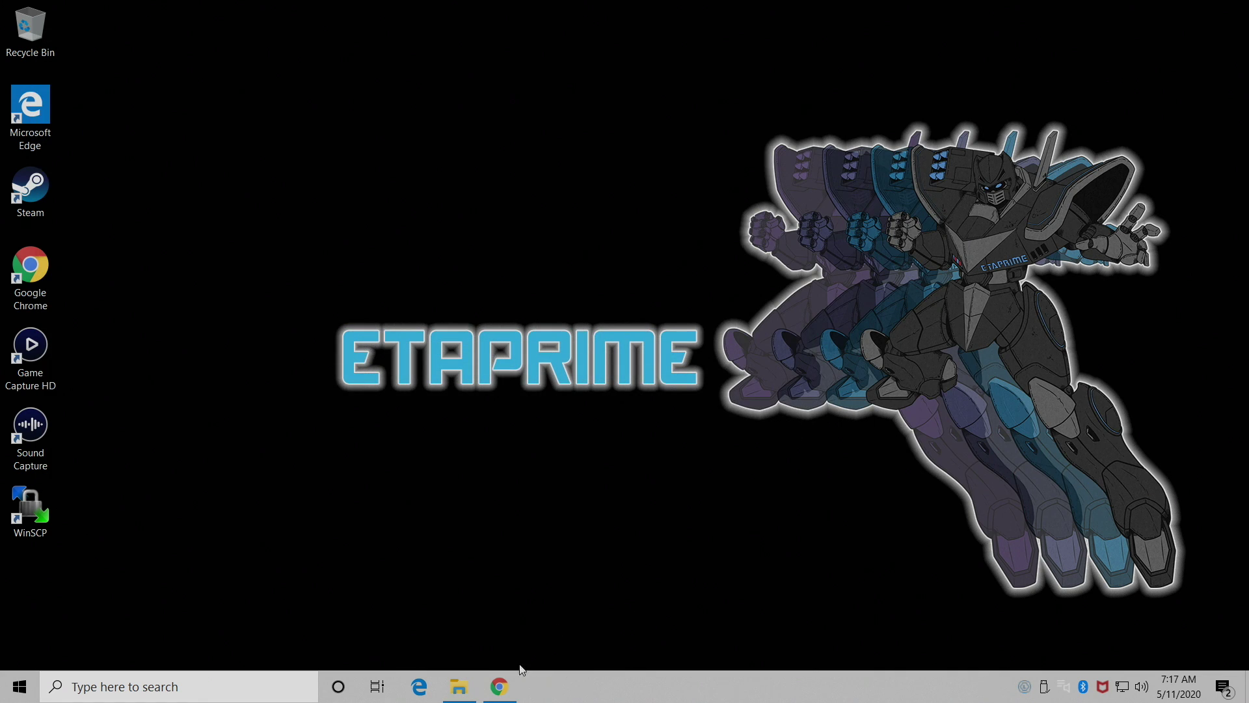
{"action": "mouse_move", "coordinate": [499, 696]}
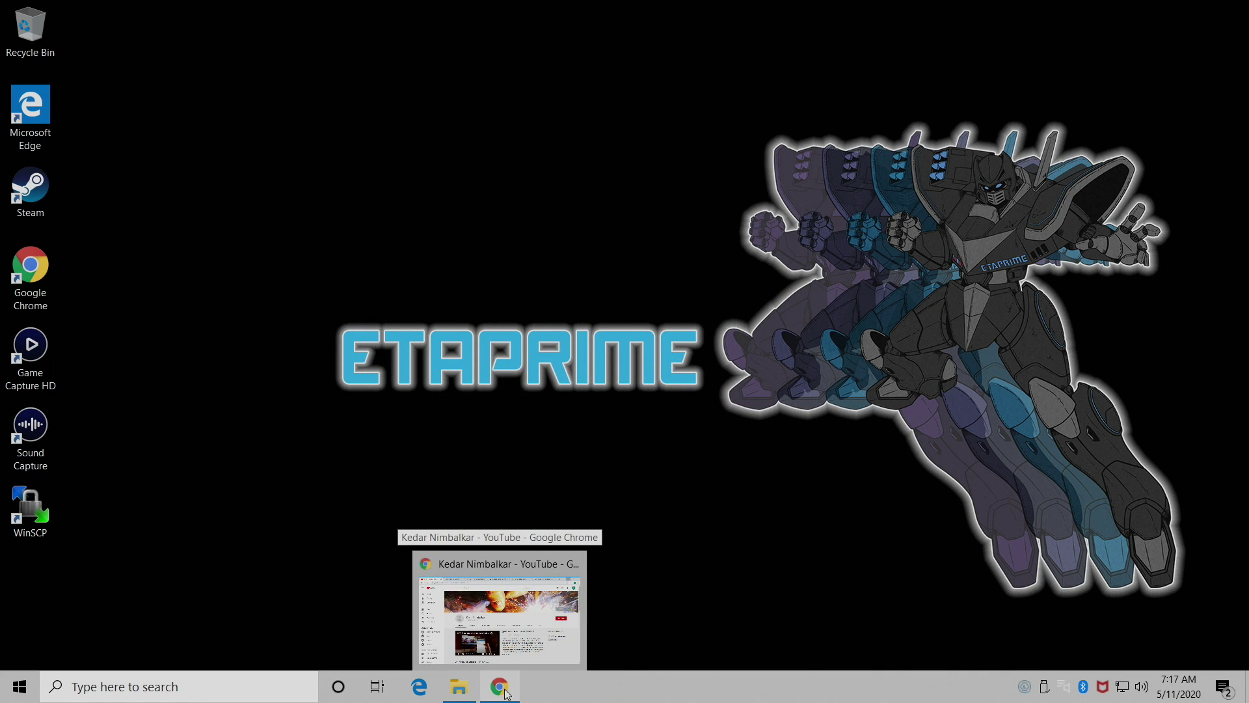
{"action": "left_click", "coordinate": [506, 693]}
- Download the Linux Mint Cinnamon 64-bit ISO from the advancedhosters.com mirror
{"action": "left_click", "coordinate": [244, 13]}
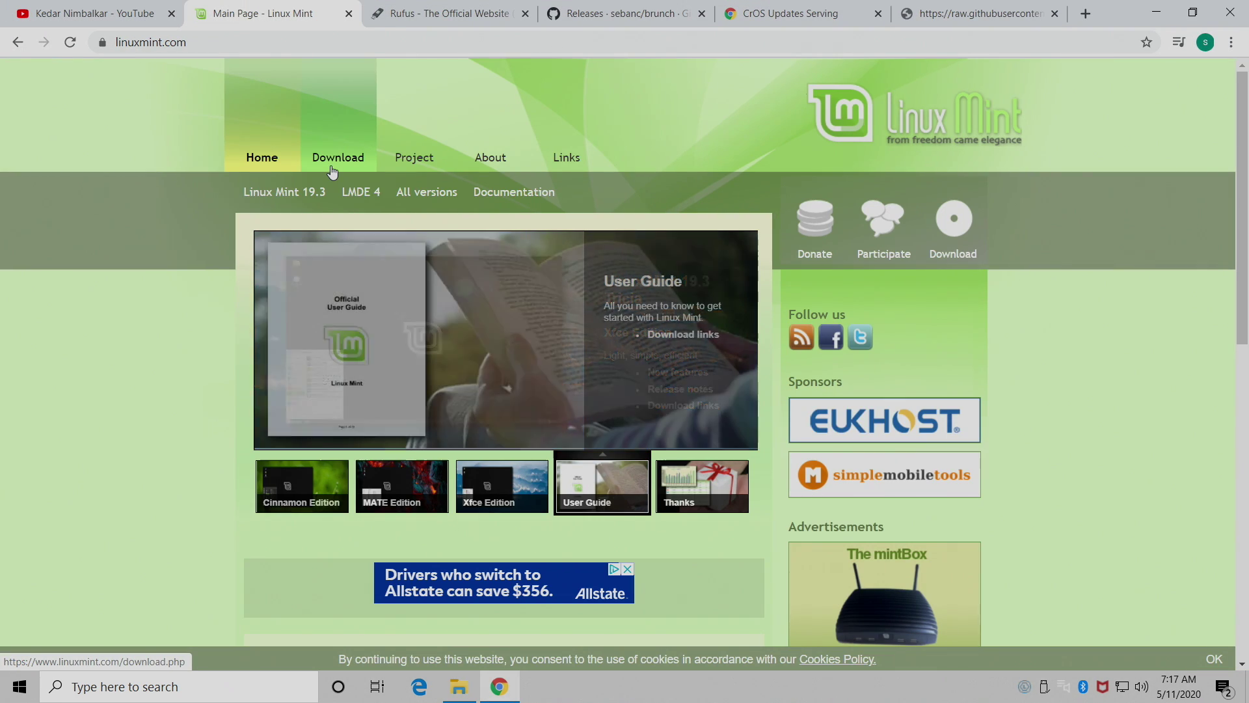
{"action": "left_click", "coordinate": [332, 171]}
{"action": "scroll", "coordinate": [175, 313], "scroll_direction": "down", "scroll_amount": 3}
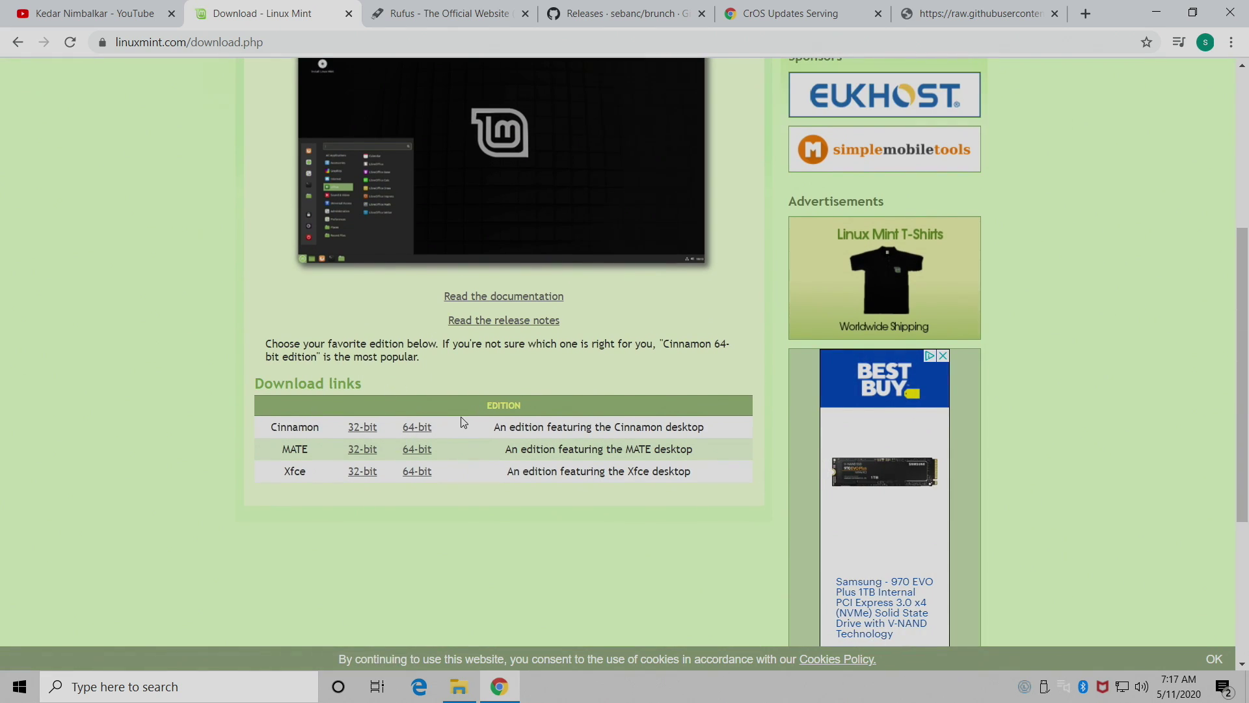
{"action": "left_click", "coordinate": [419, 432]}
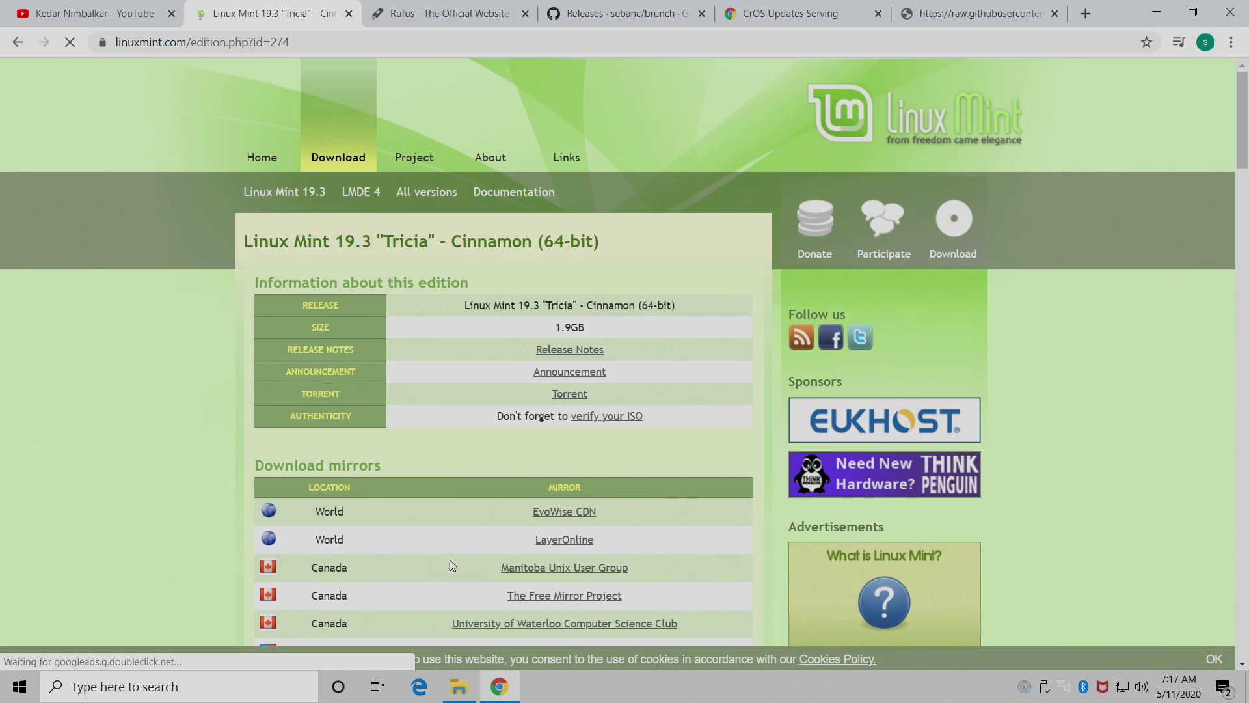
{"action": "scroll", "coordinate": [451, 559], "scroll_direction": "down", "scroll_amount": 3}
{"action": "left_click", "coordinate": [558, 489]}
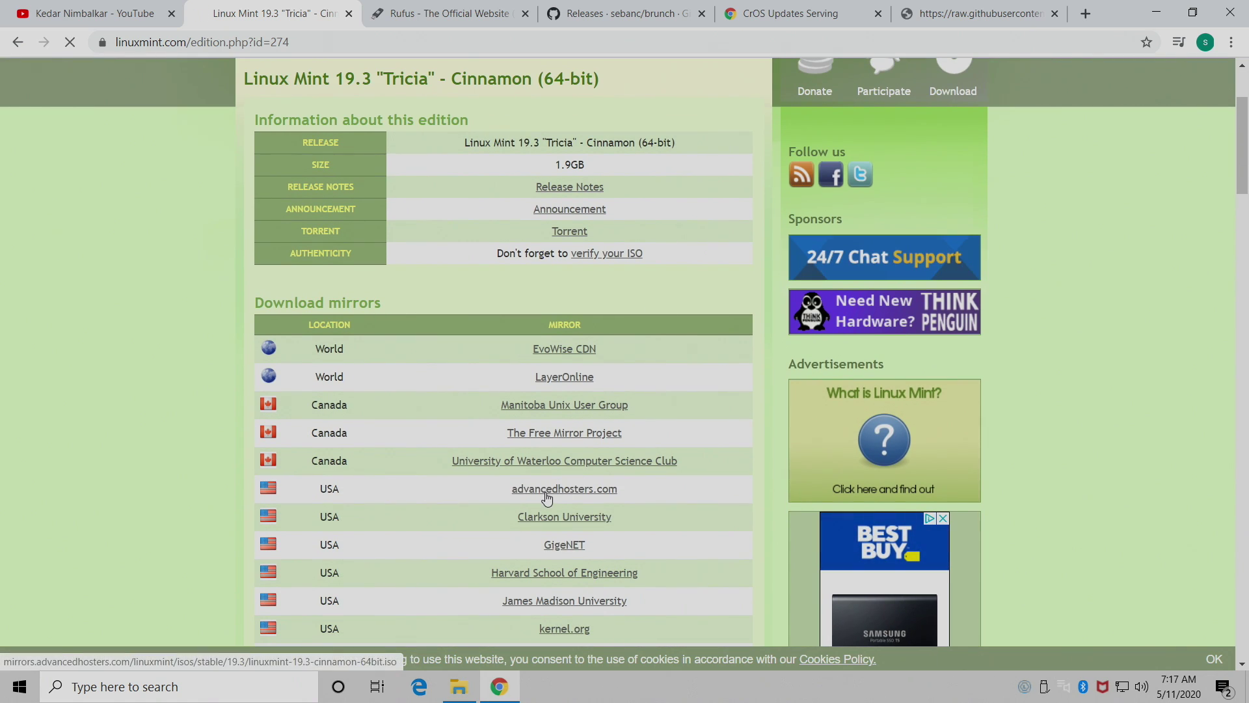
- Go to the Rufus website and scroll down to its Rufus 3.10 download
{"action": "left_click", "coordinate": [448, 14]}
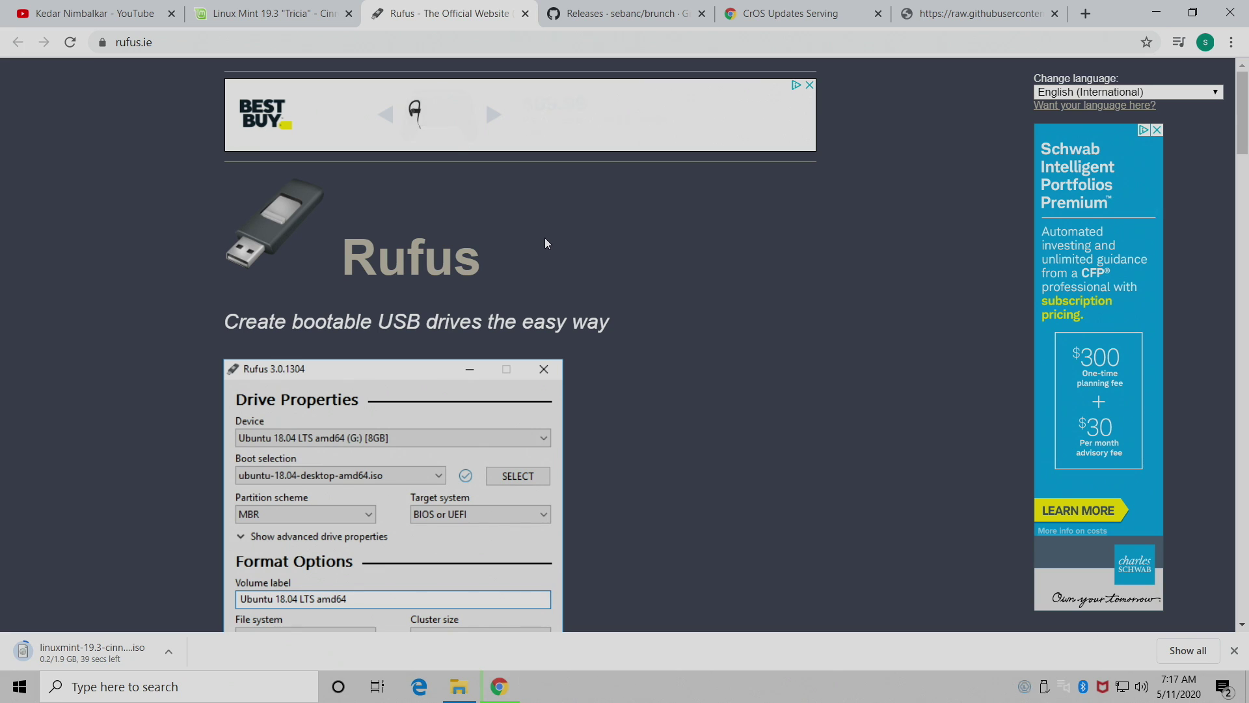
{"action": "scroll", "coordinate": [544, 237], "scroll_direction": "down", "scroll_amount": 8}
{"action": "scroll", "coordinate": [584, 248], "scroll_direction": "down", "scroll_amount": 5}
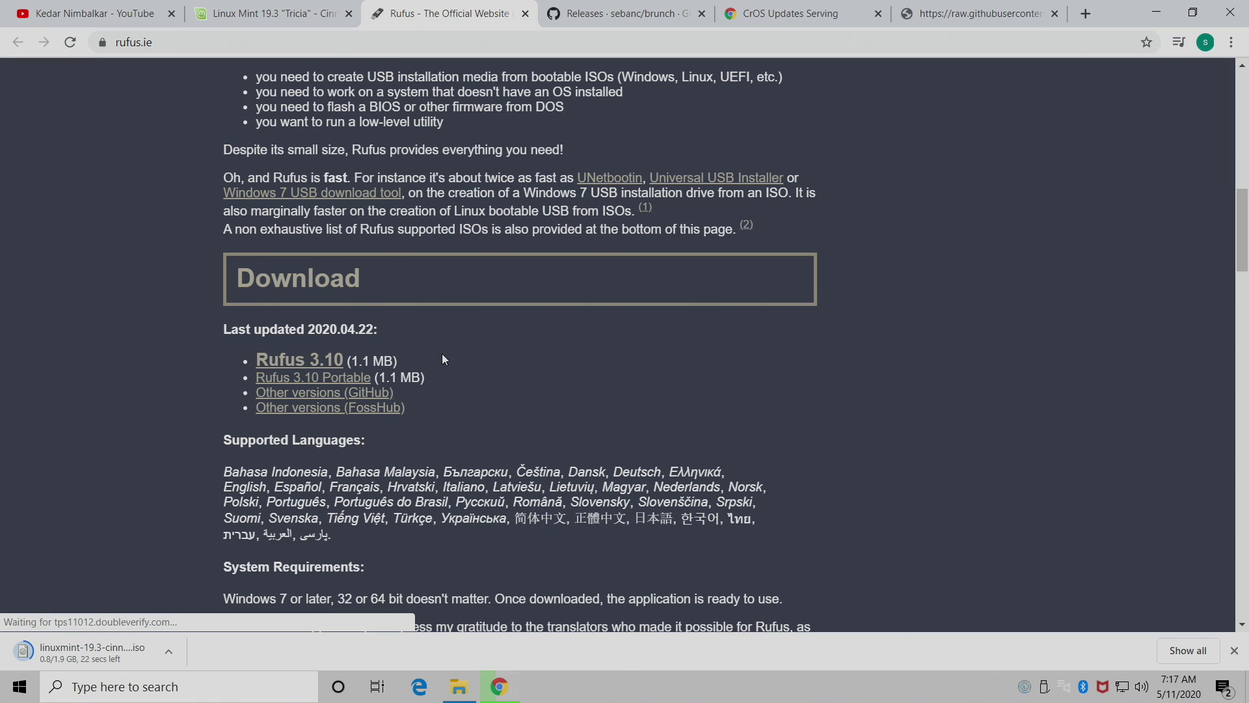
- Download the brunch r81 stable tar.gz from the GitHub release assets
{"action": "left_click", "coordinate": [605, 13]}
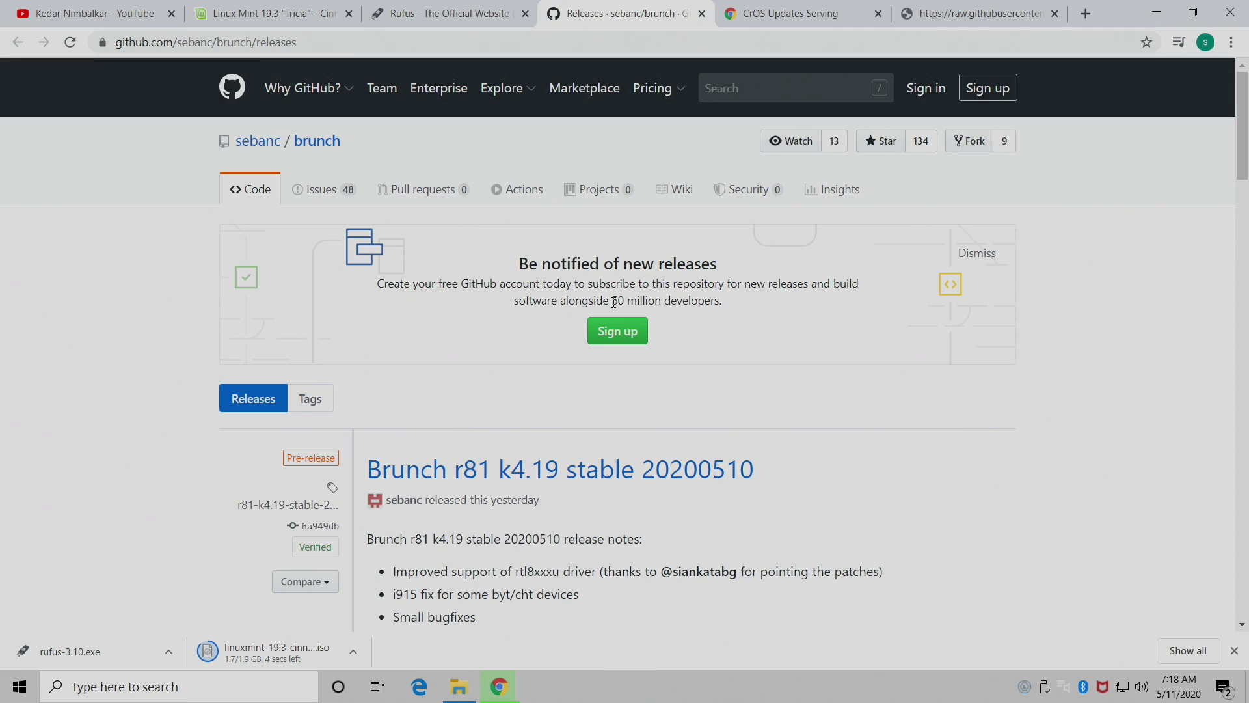
{"action": "scroll", "coordinate": [442, 413], "scroll_direction": "down", "scroll_amount": 6}
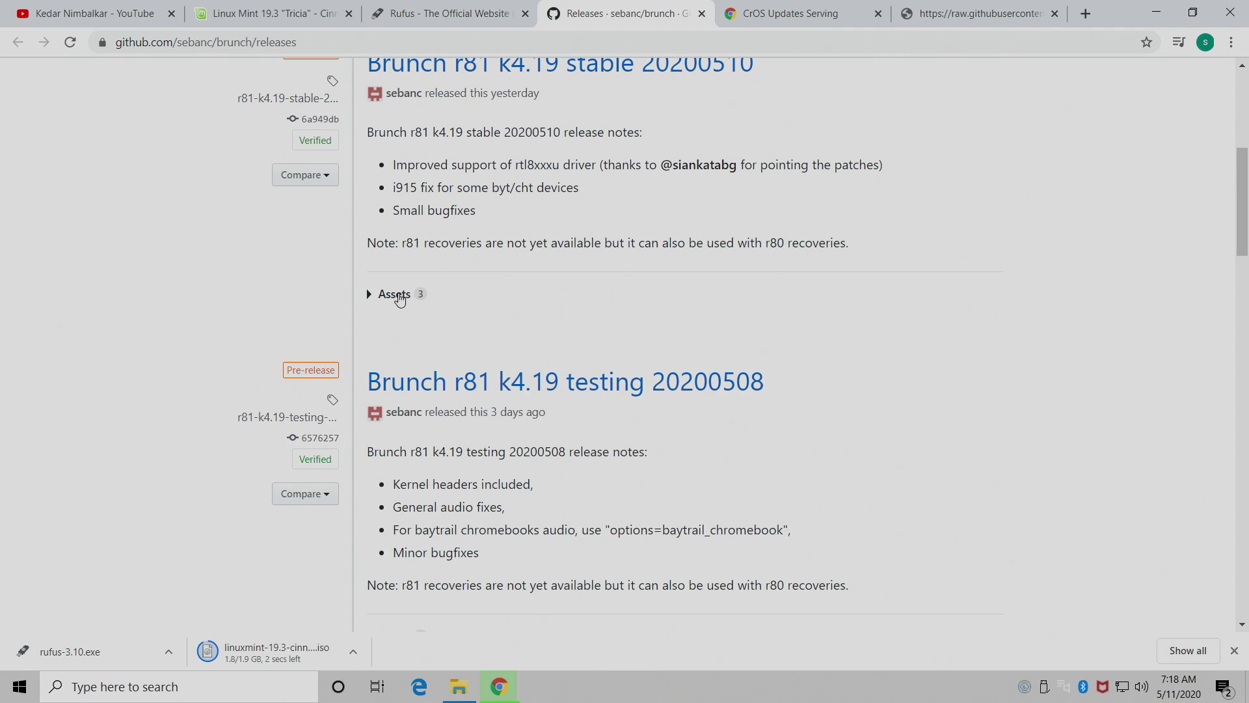
{"action": "left_click", "coordinate": [396, 294]}
{"action": "scroll", "coordinate": [662, 306], "scroll_direction": "up", "scroll_amount": 5}
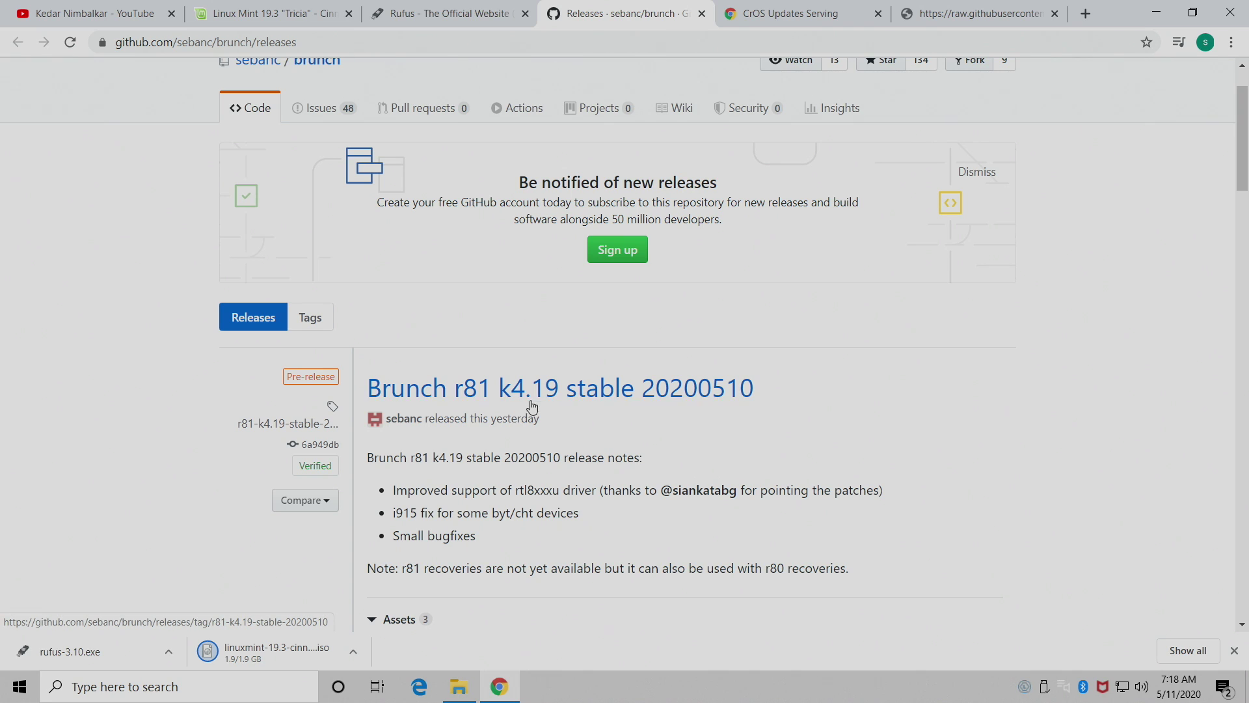
{"action": "scroll", "coordinate": [616, 396], "scroll_direction": "down", "scroll_amount": 5}
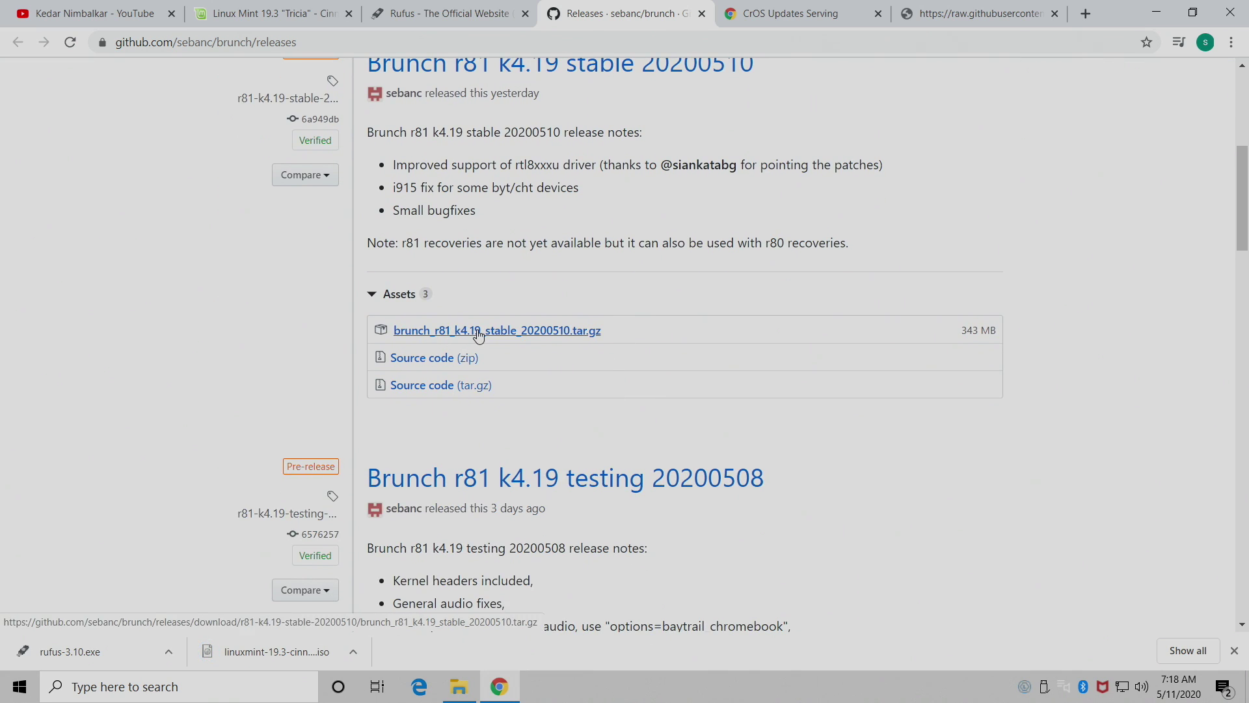
{"action": "left_click", "coordinate": [527, 331]}
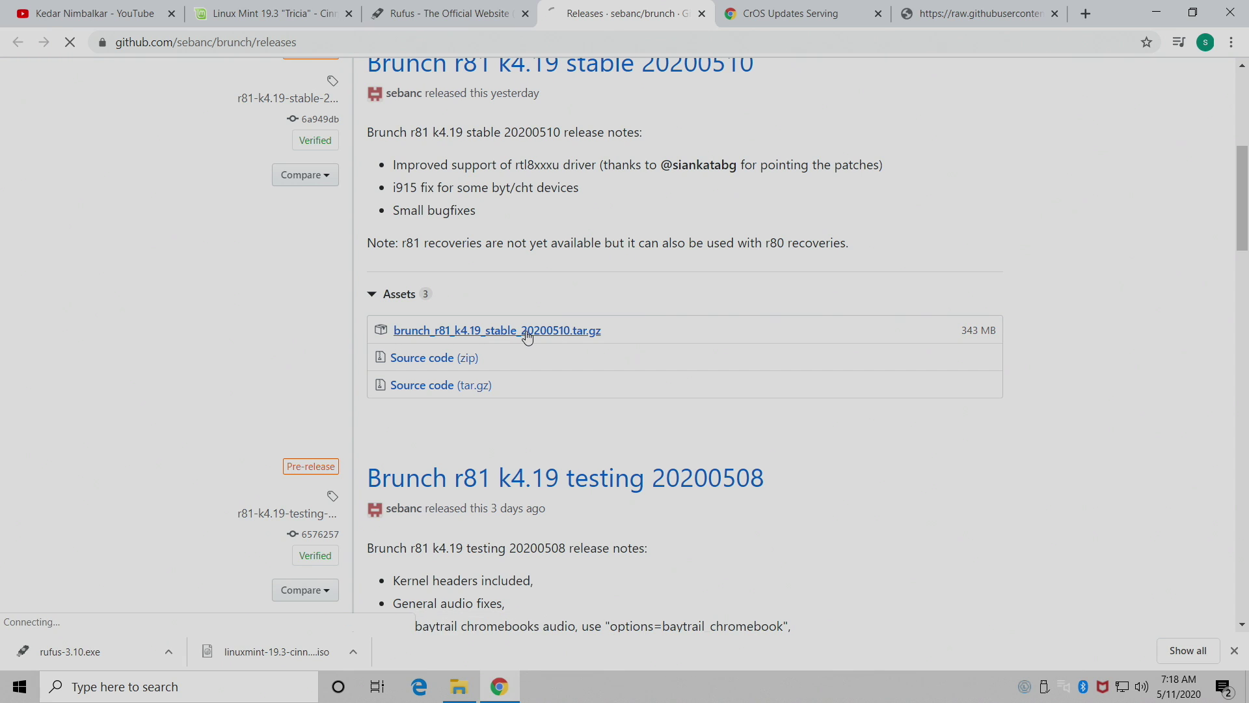
- Download the version 80 rammus recovery image from the Chrome OS recovery table
{"action": "left_click", "coordinate": [764, 8]}
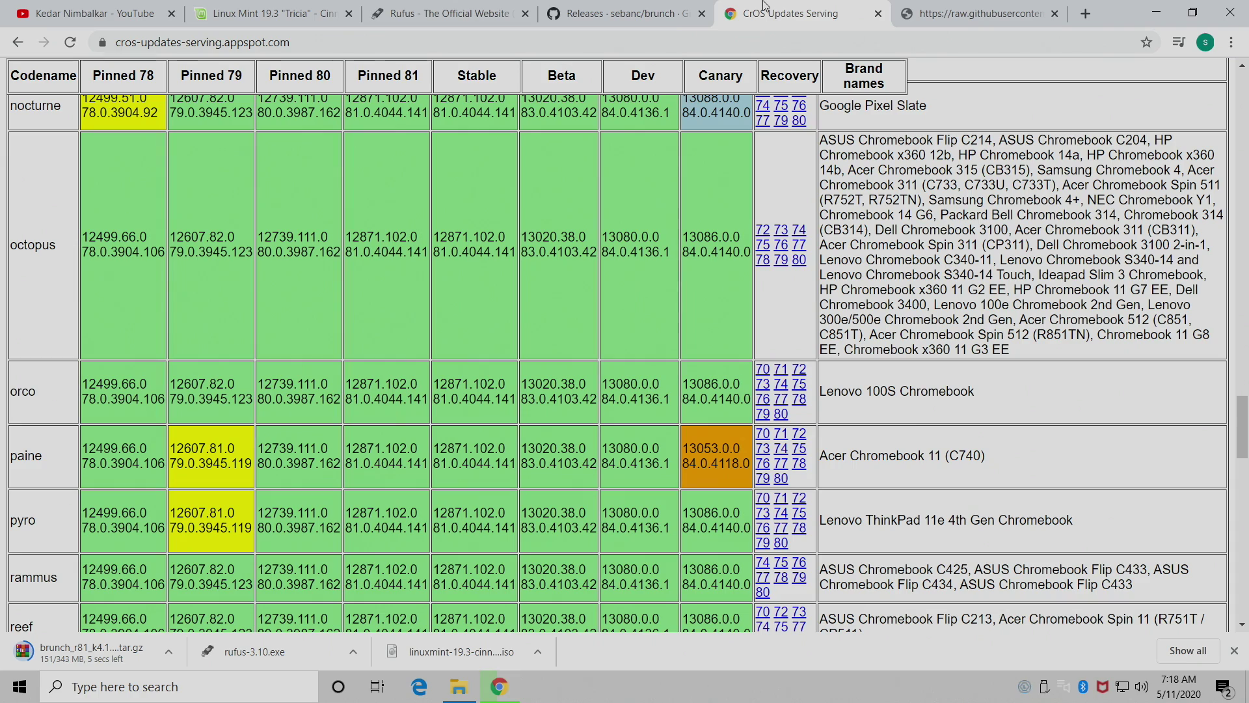
{"action": "scroll", "coordinate": [89, 380], "scroll_direction": "down", "scroll_amount": 7}
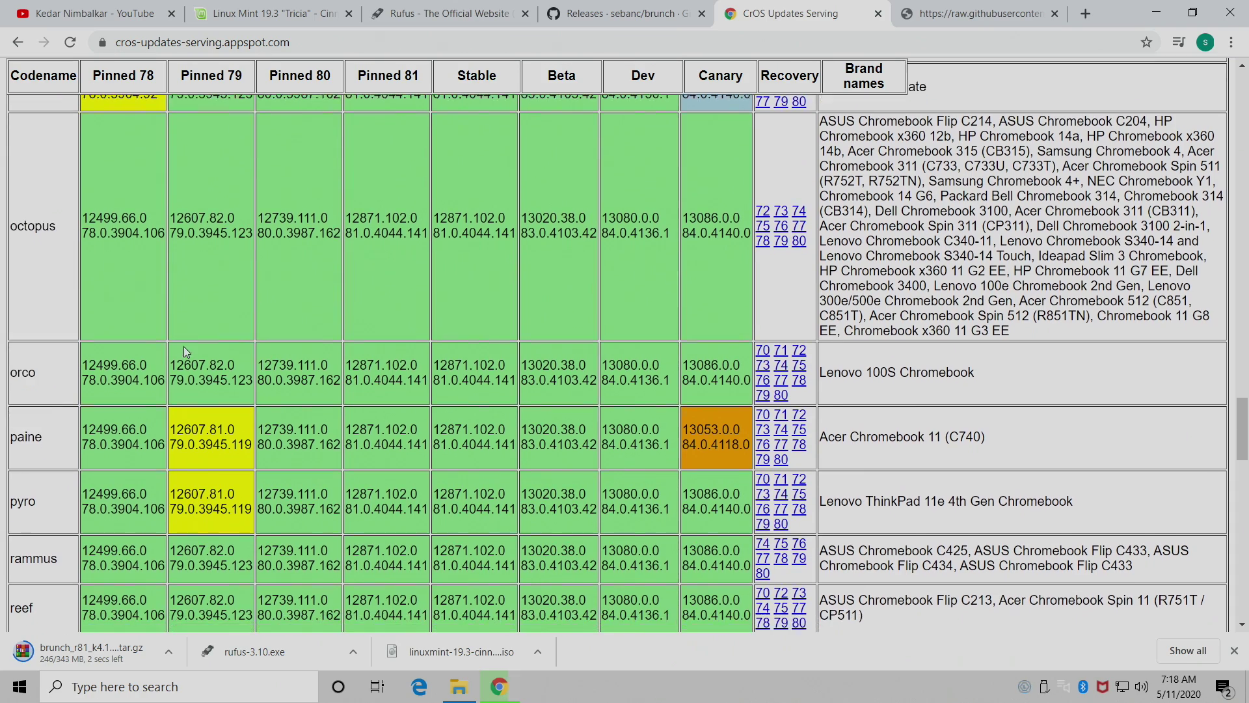
{"action": "scroll", "coordinate": [90, 380], "scroll_direction": "up", "scroll_amount": 2}
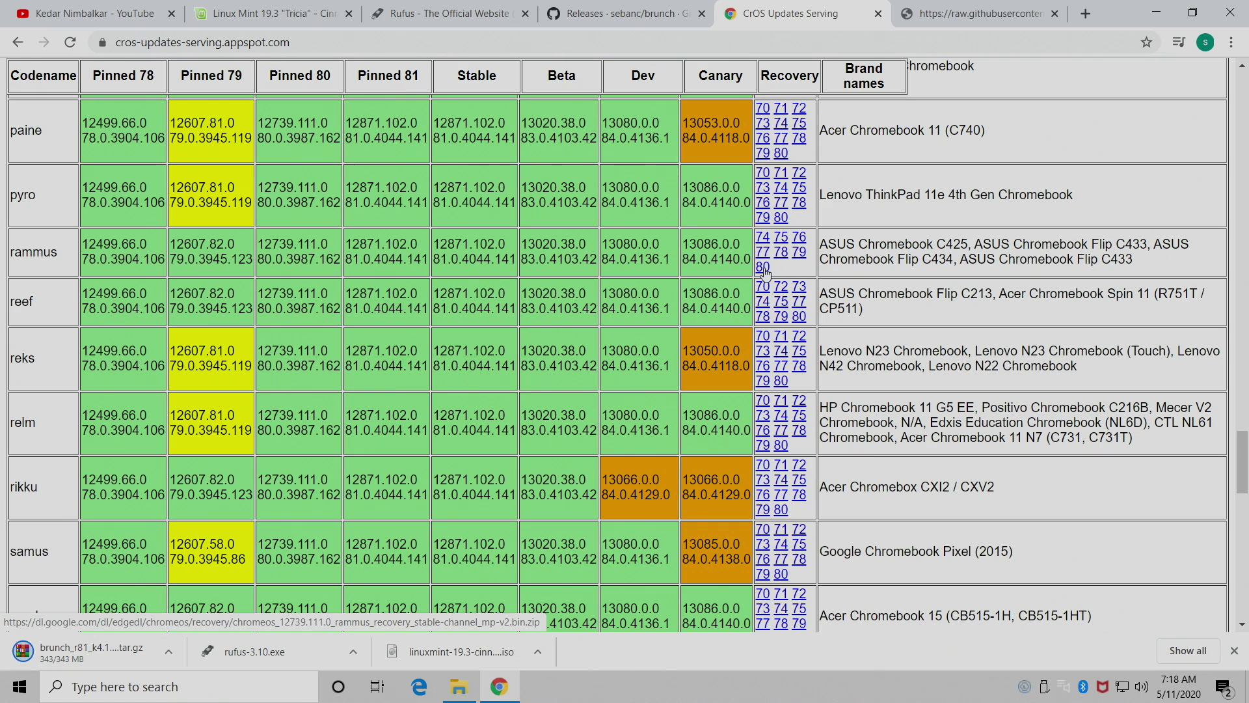
{"action": "left_click", "coordinate": [765, 272]}
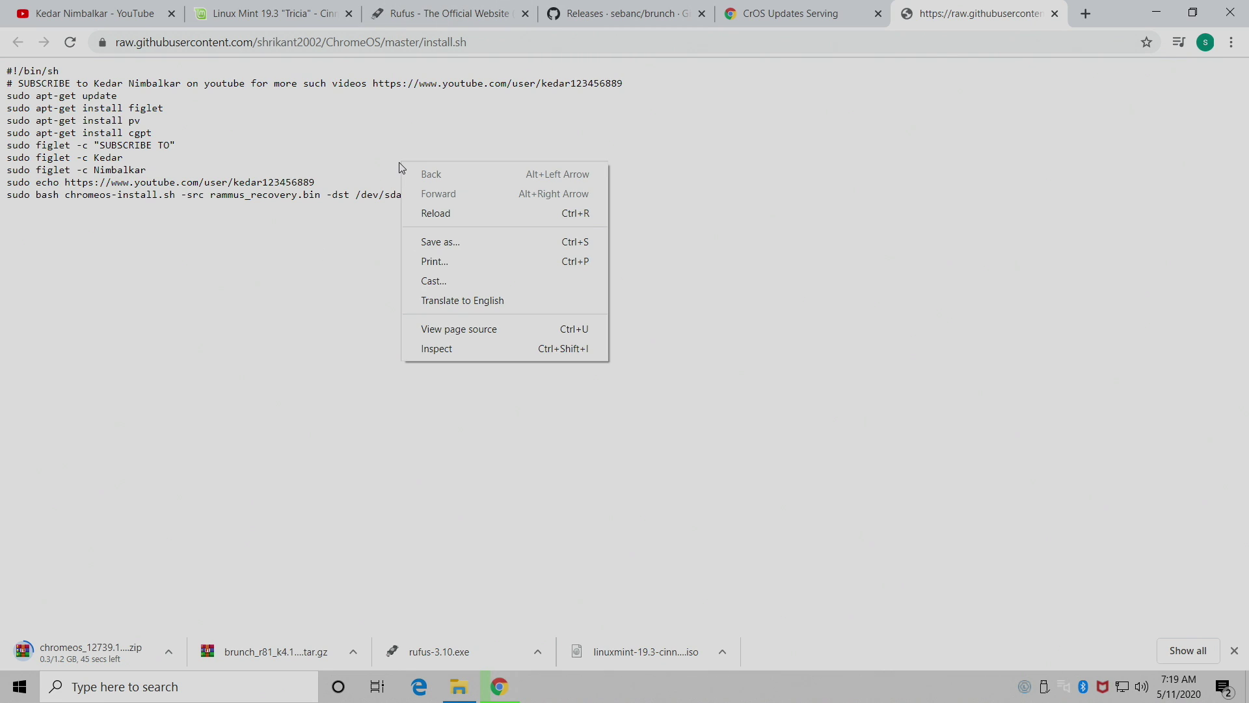
- Save the install.sh script to the Desktop and snap Chrome to the right half
{"action": "left_click", "coordinate": [455, 242]}
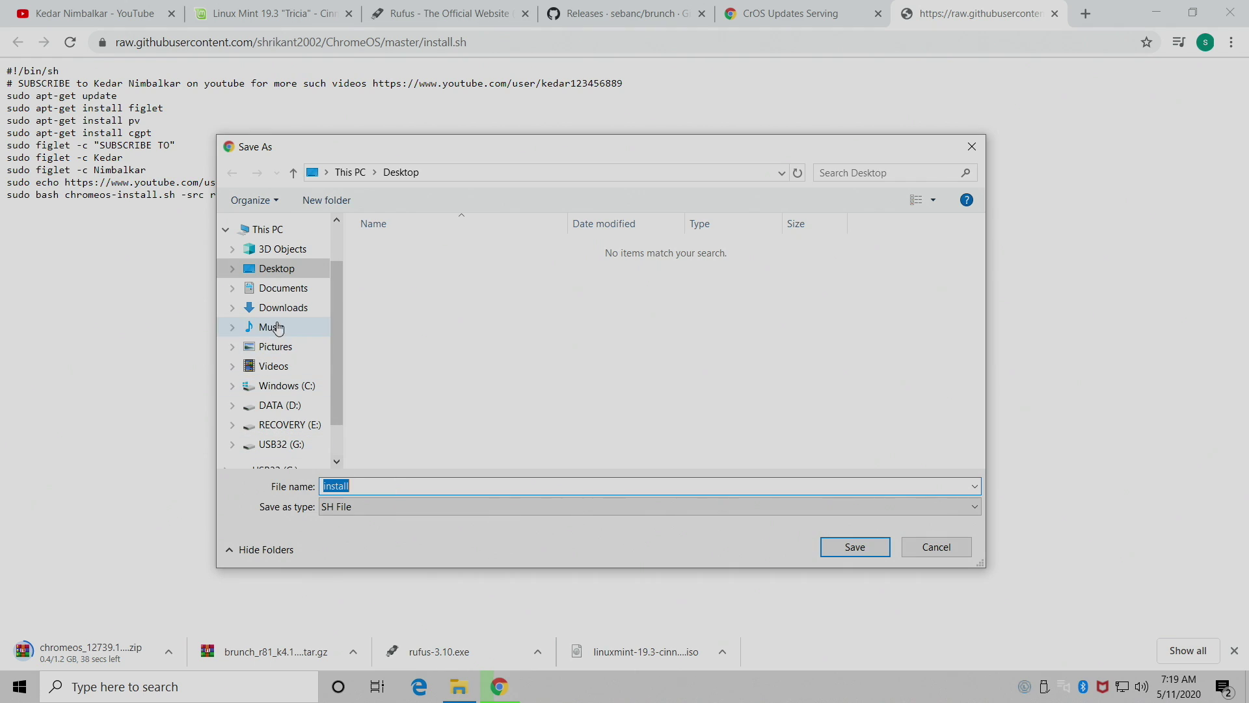
{"action": "left_click", "coordinate": [283, 271]}
{"action": "left_click", "coordinate": [355, 487]}
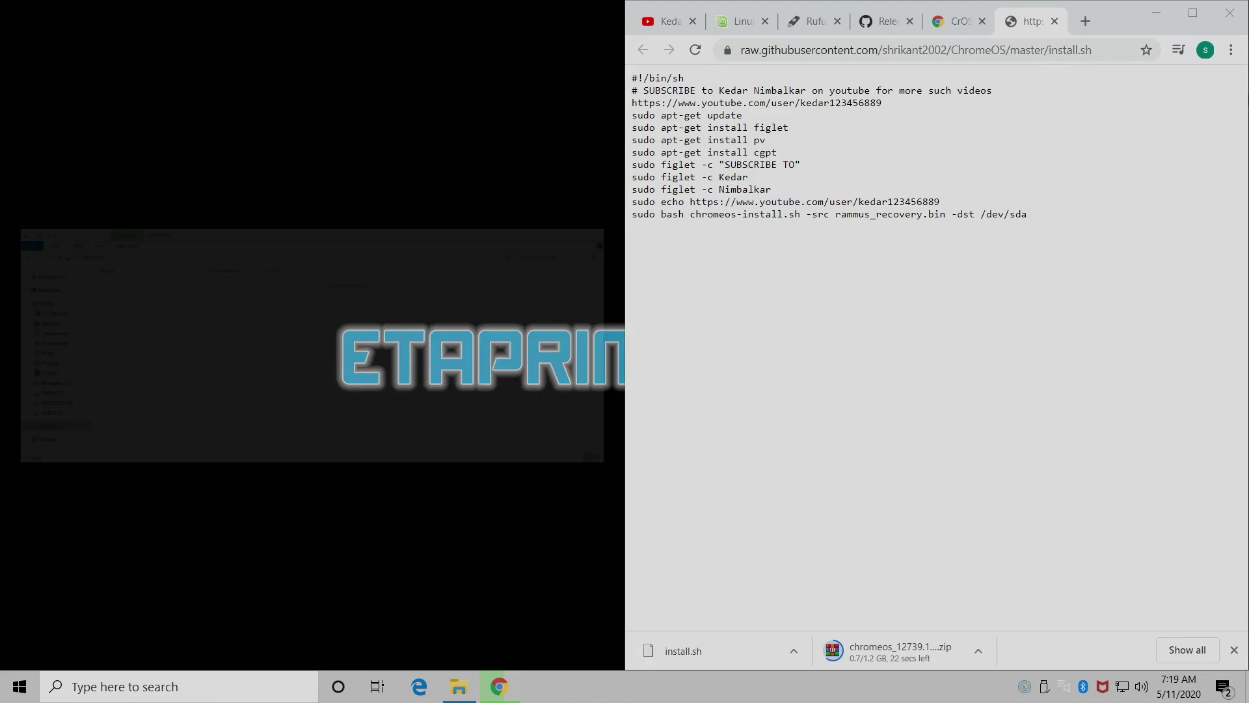
{"action": "left_click", "coordinate": [411, 111]}
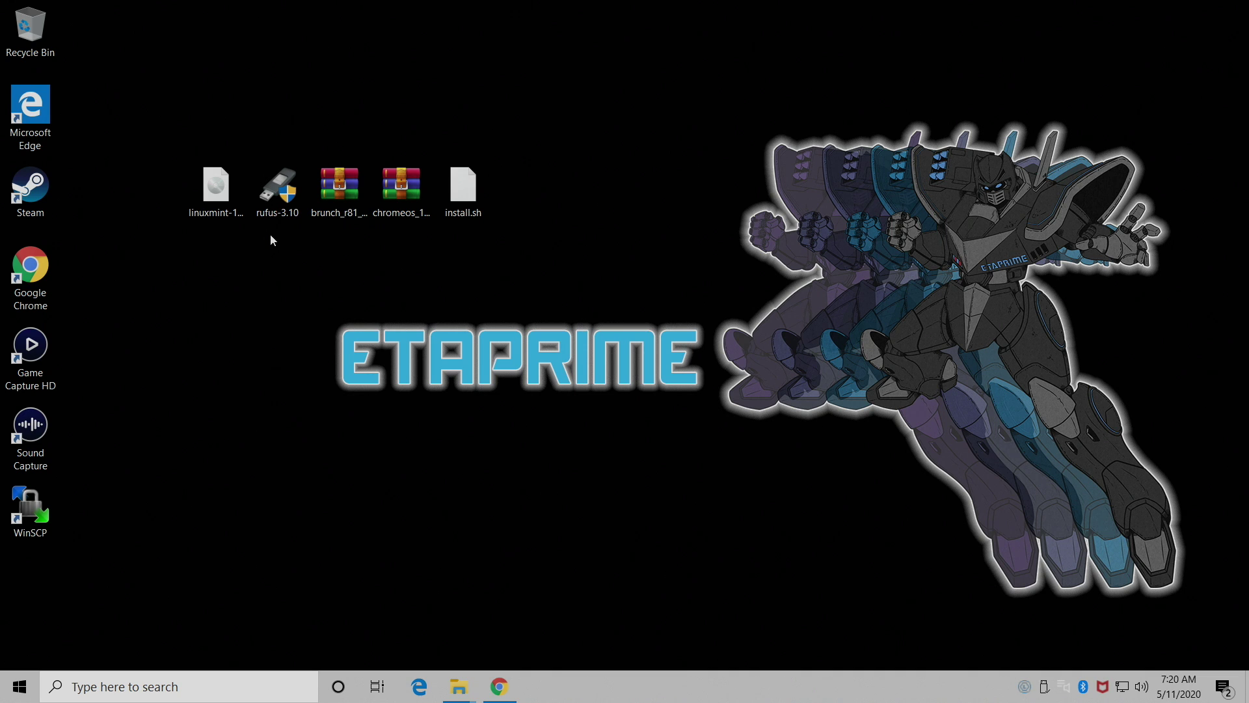
- Launch Rufus 3.10, keep the 32 GB USB32 drive, and select the Linux Mint 19.3 ISO
{"action": "left_click", "coordinate": [283, 209]}
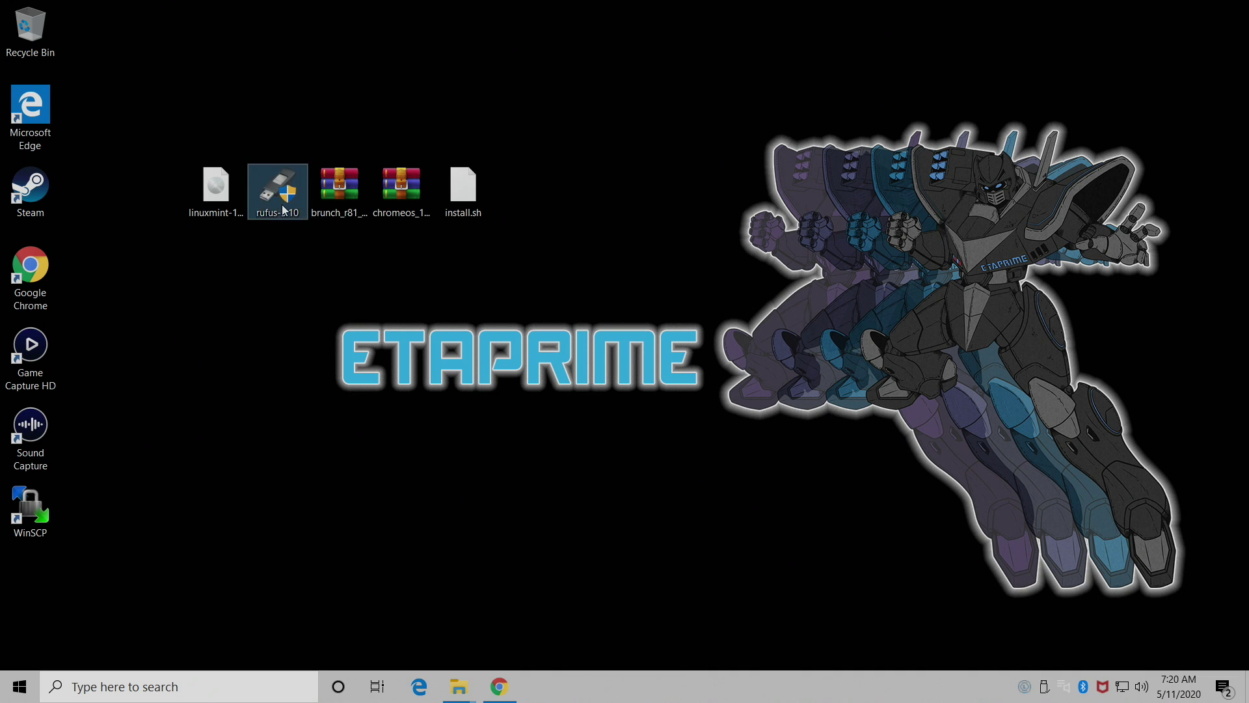
{"action": "double_click", "coordinate": [283, 210]}
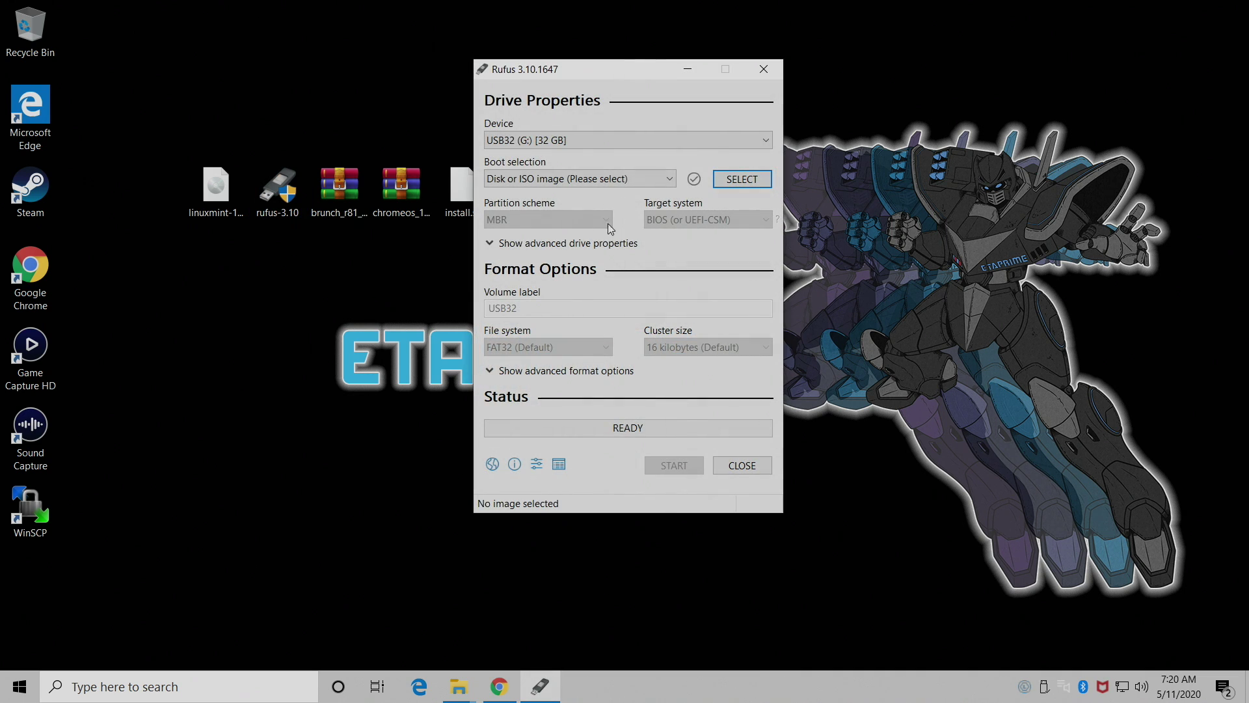
{"action": "left_click", "coordinate": [705, 144]}
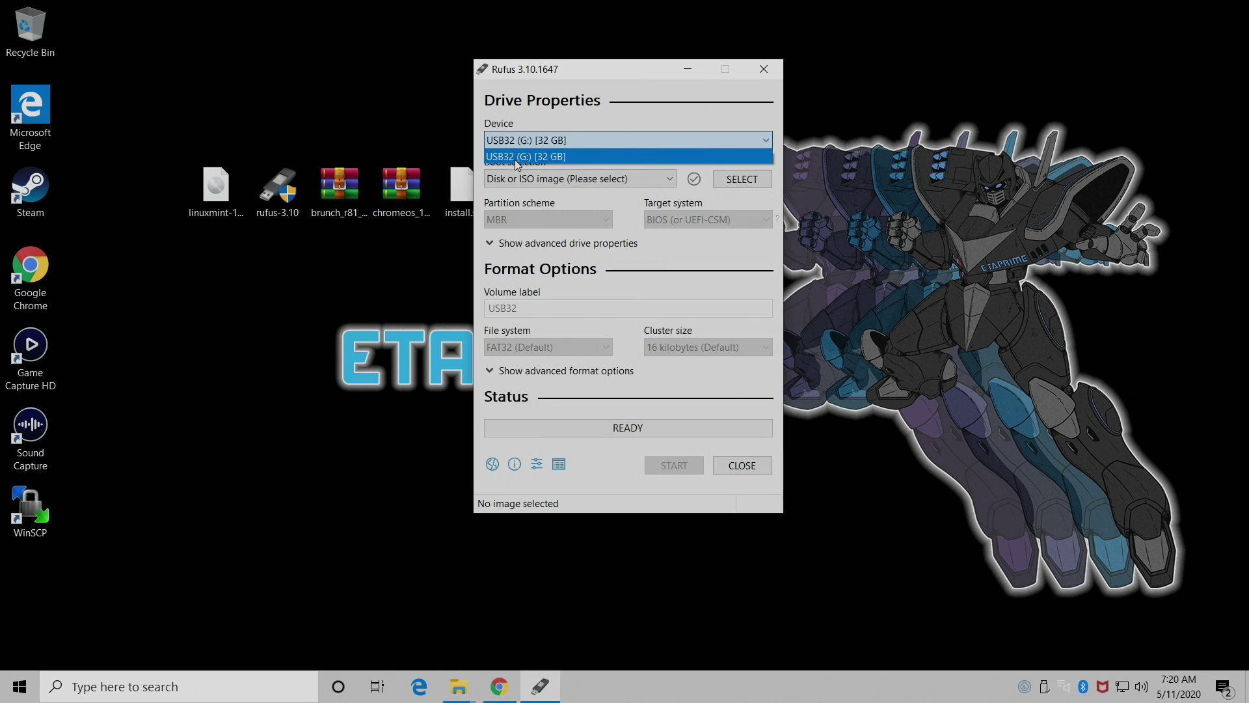
{"action": "left_click", "coordinate": [577, 159]}
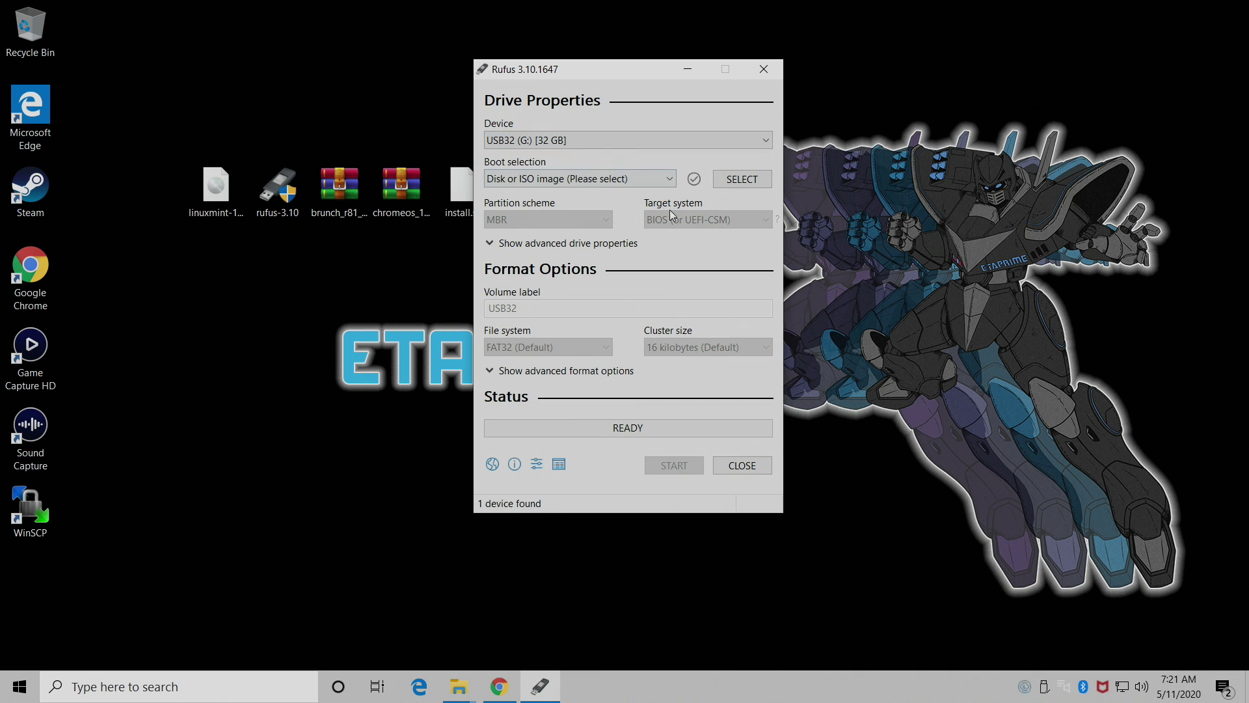
{"action": "left_click", "coordinate": [747, 183]}
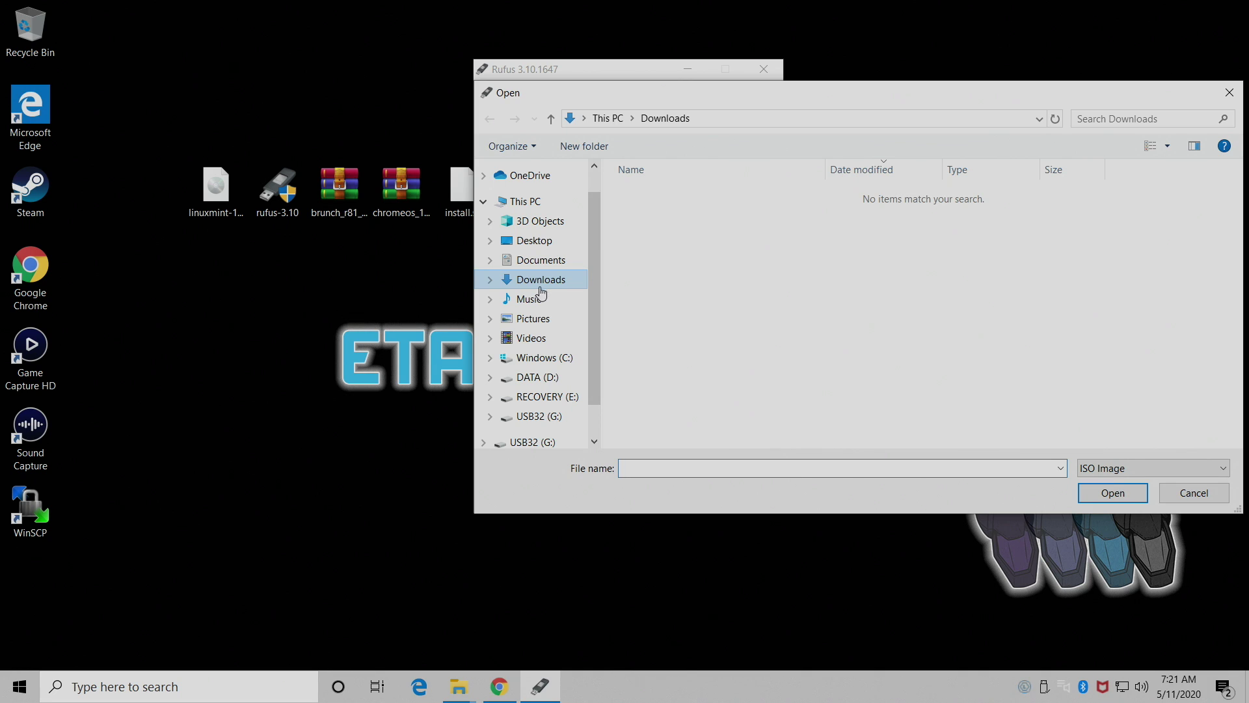
{"action": "left_click", "coordinate": [538, 243]}
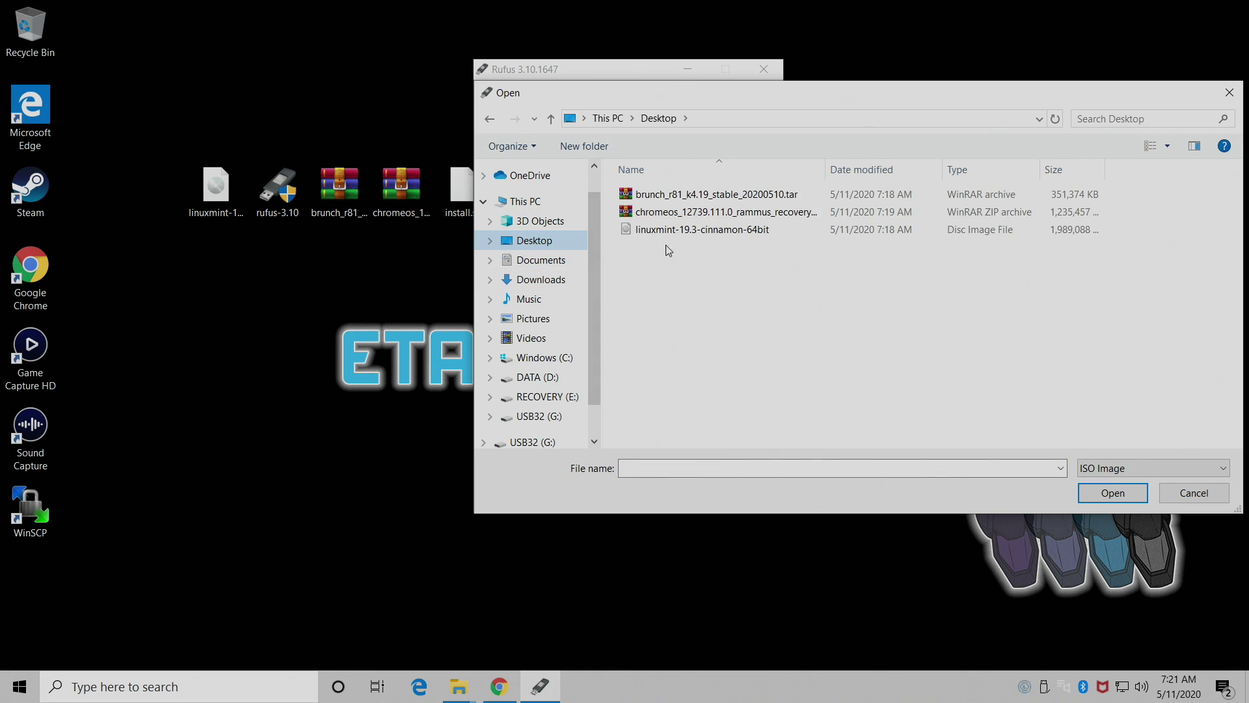
{"action": "double_click", "coordinate": [738, 230]}
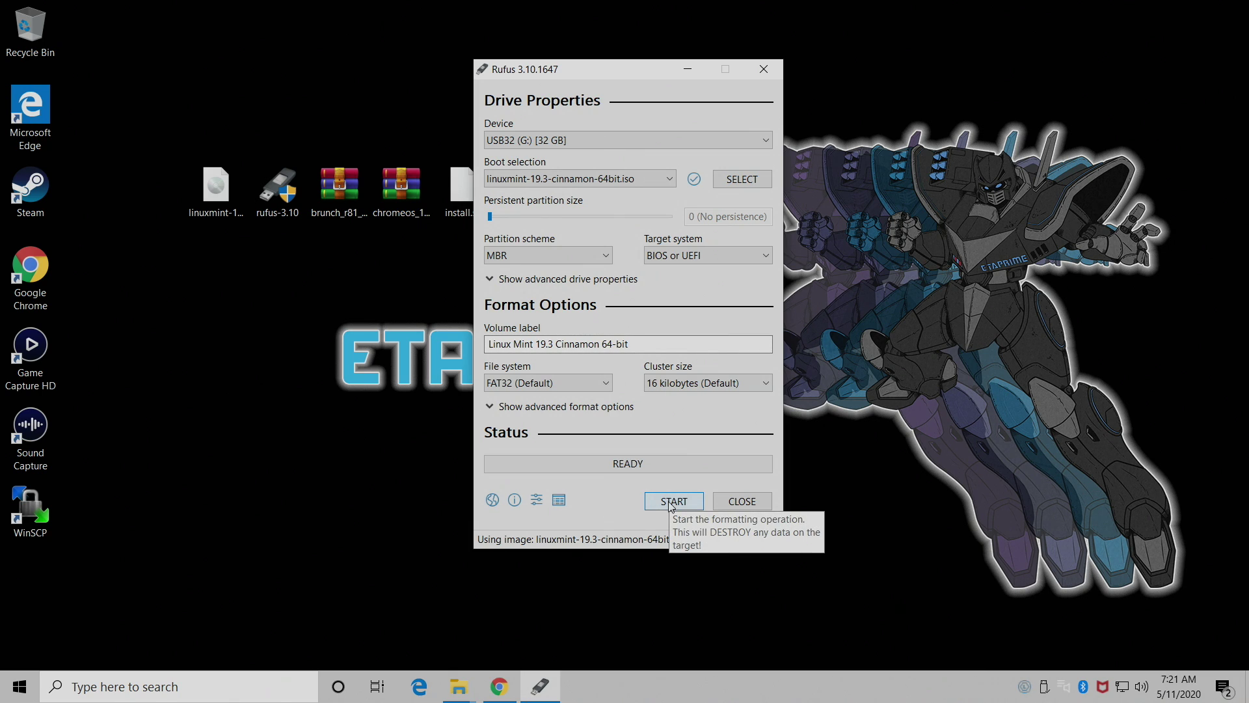
- Write the ISO in ISO image mode, accepting Syslinux download and drive erase, then close Rufus
{"action": "left_click", "coordinate": [672, 504]}
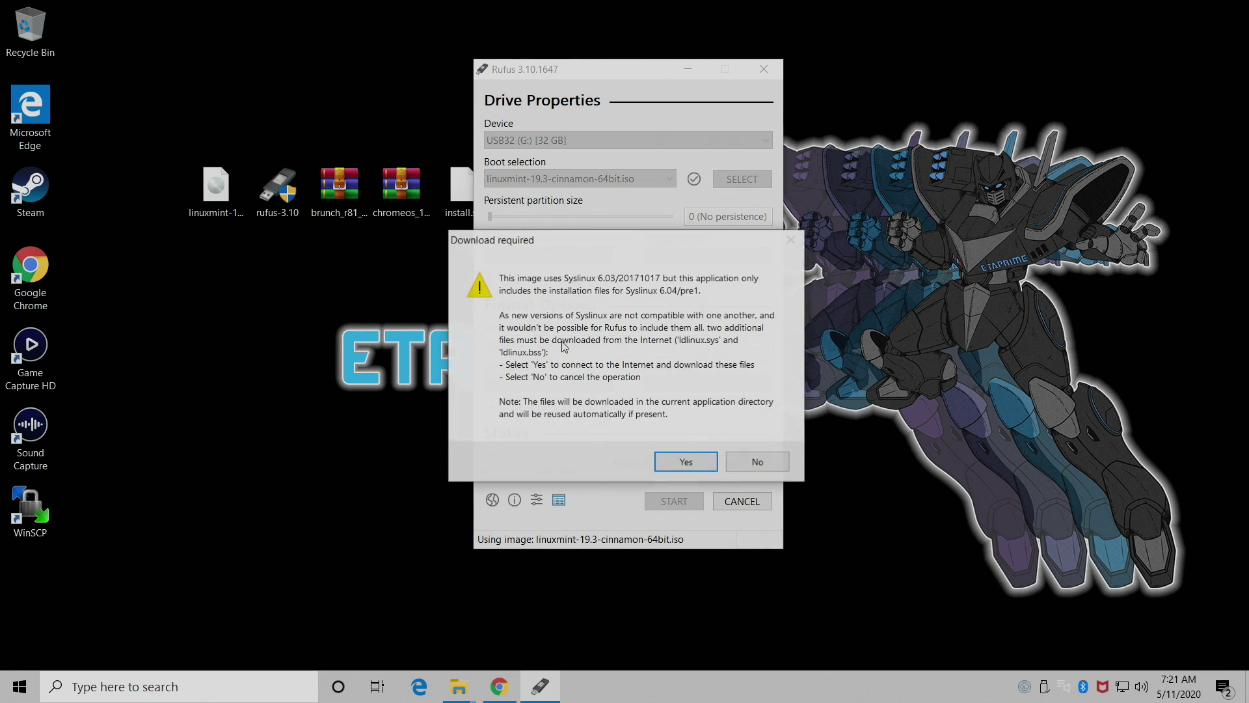
{"action": "left_click", "coordinate": [688, 463]}
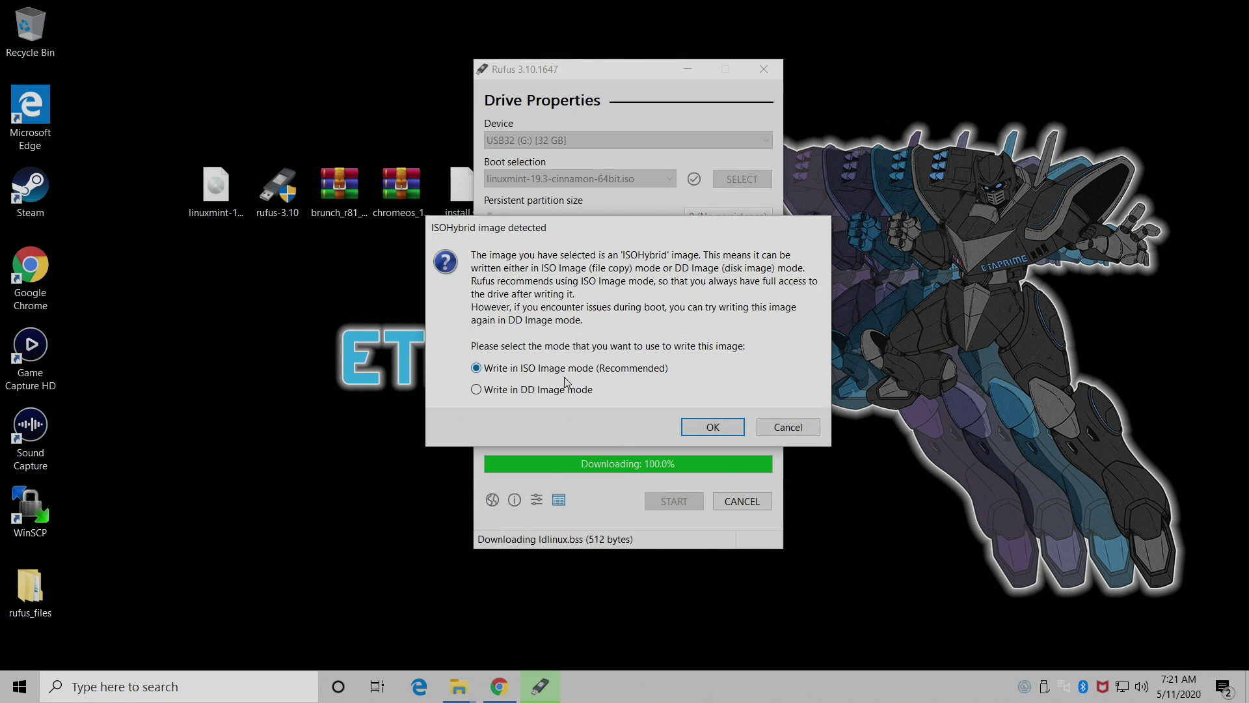
{"action": "left_click", "coordinate": [727, 426]}
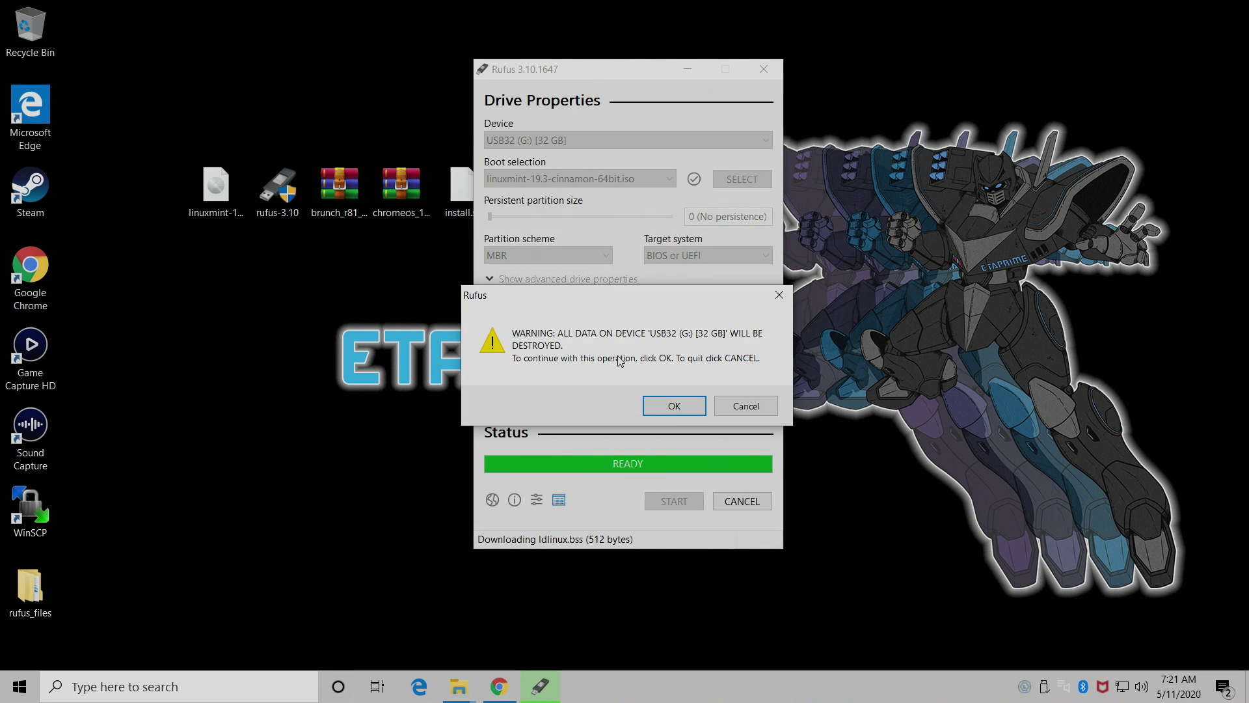
{"action": "left_click", "coordinate": [676, 411]}
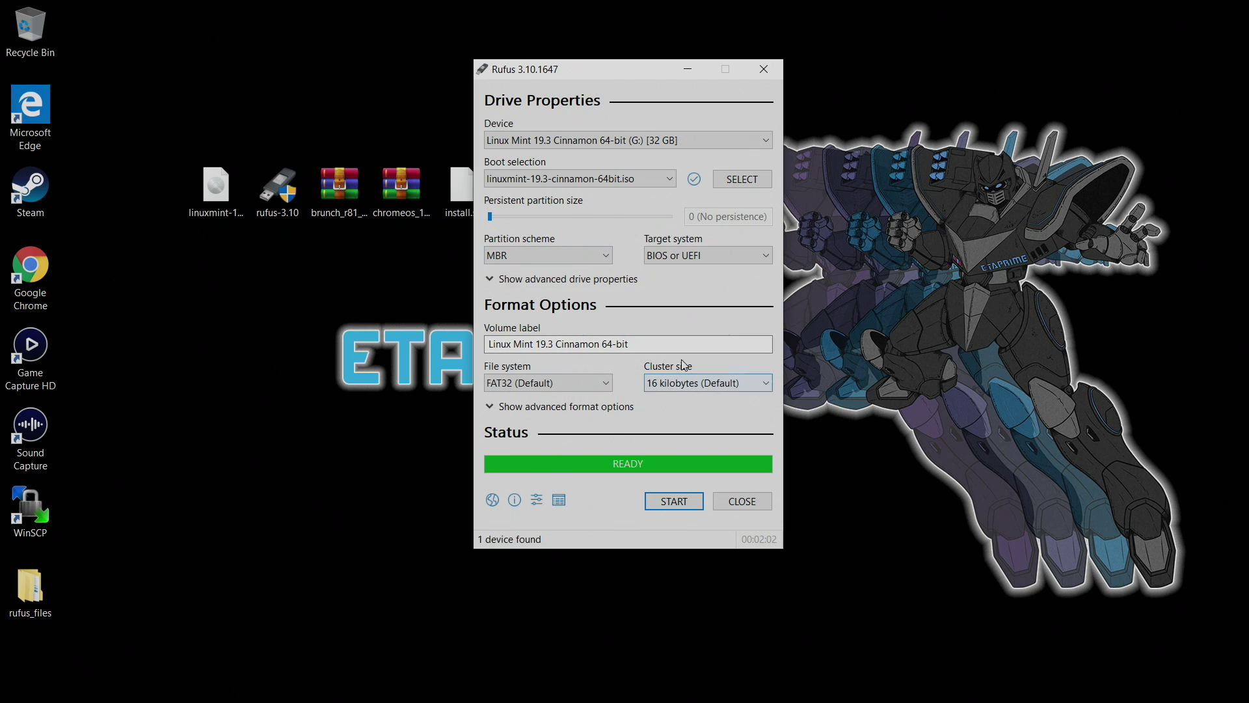
{"action": "left_click", "coordinate": [764, 69]}
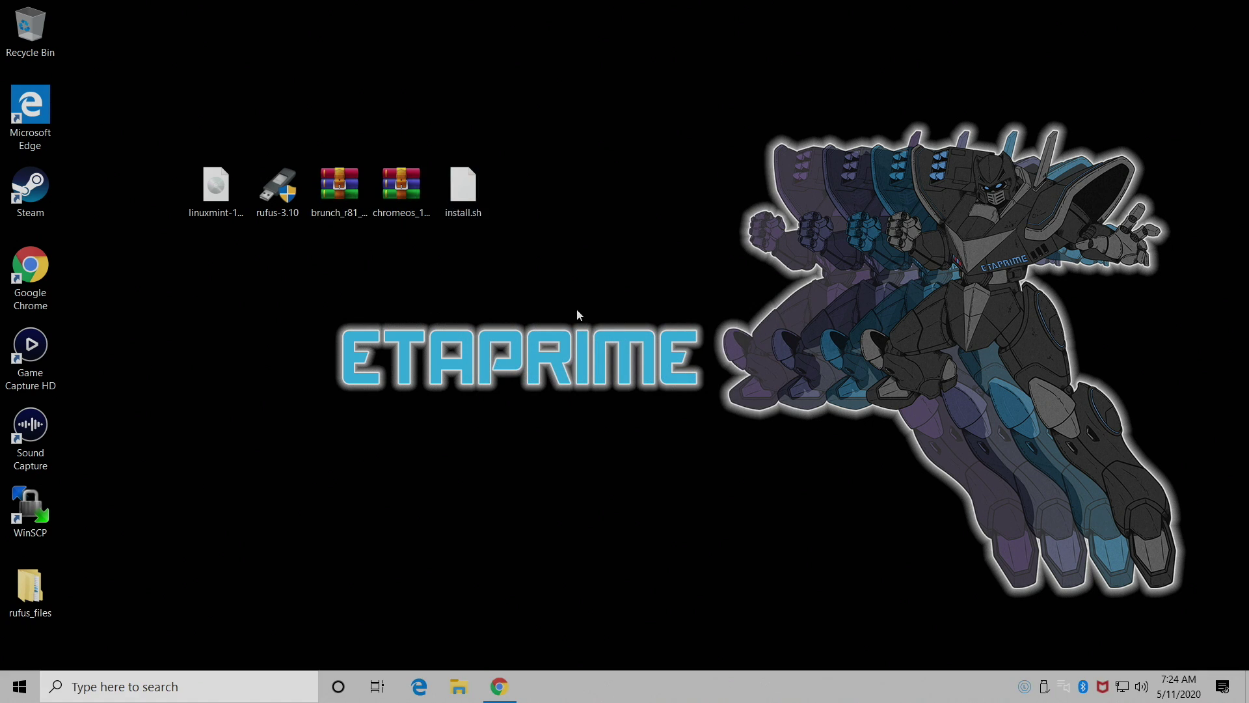
- Create a 'Chrome OS' desktop folder and move install.sh into it
{"action": "right_click", "coordinate": [246, 283]}
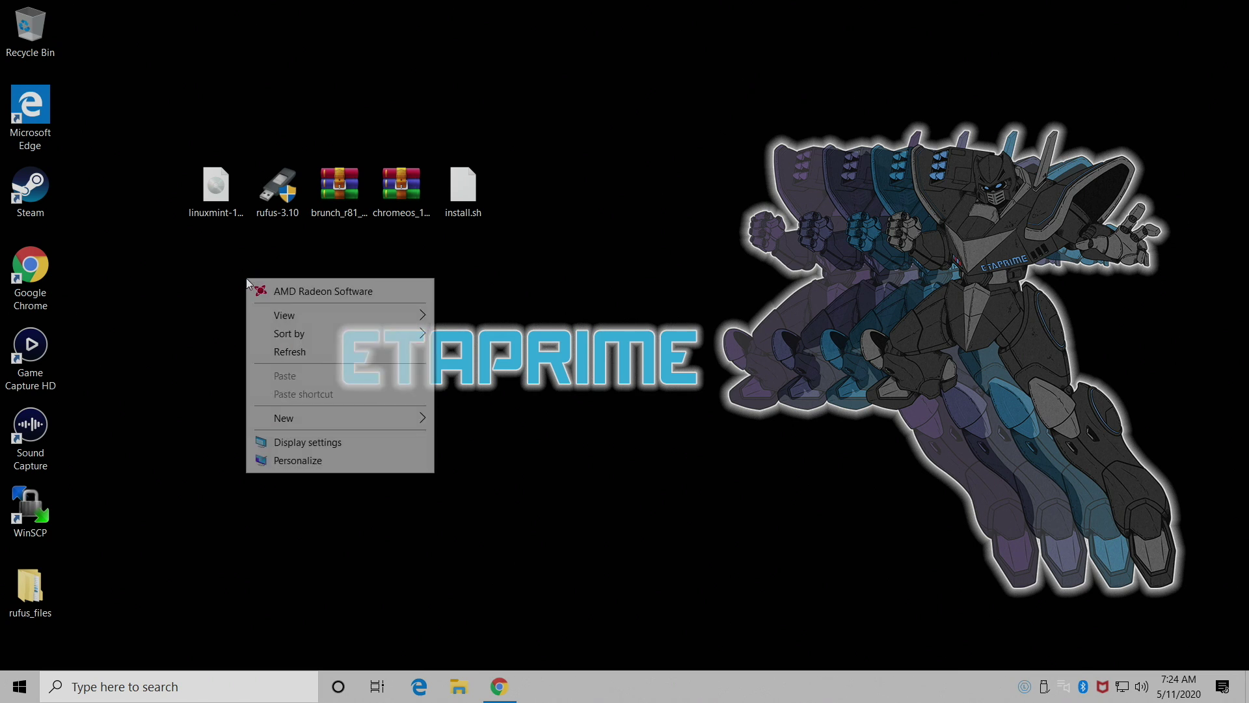
{"action": "mouse_move", "coordinate": [280, 416]}
{"action": "left_click", "coordinate": [458, 420]}
{"action": "type", "text": "Chrome OS"}
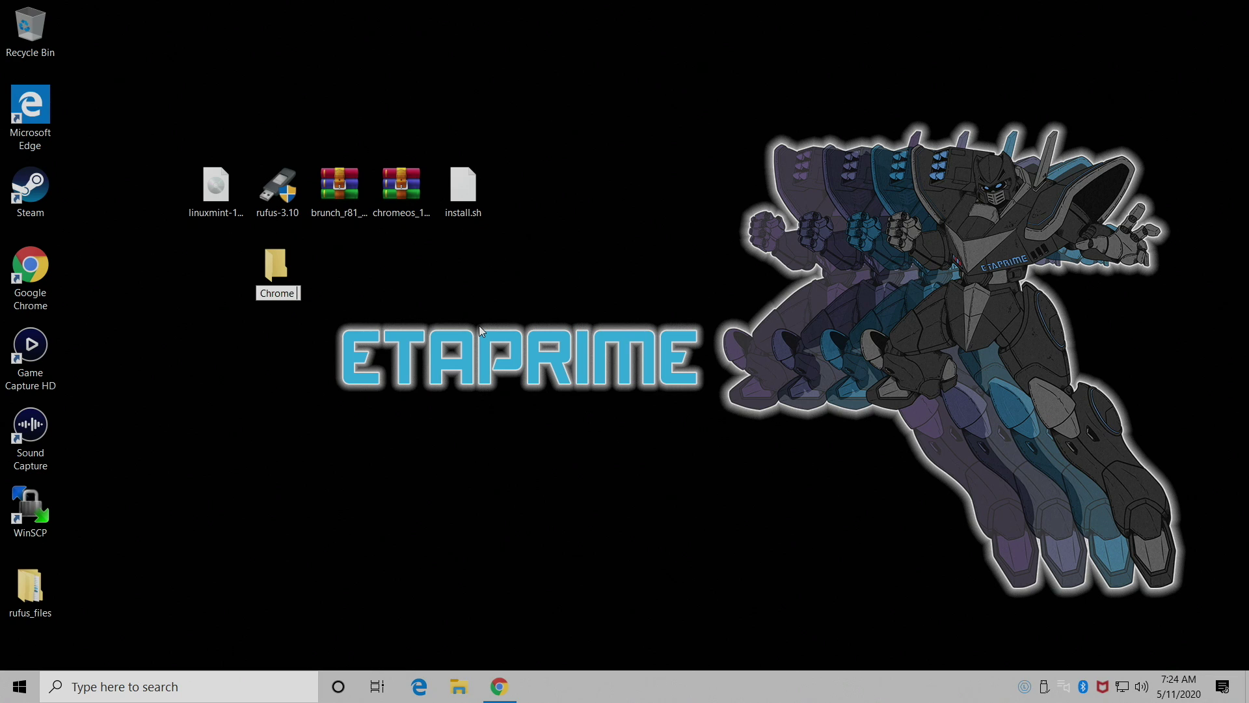
{"action": "key", "text": "Return"}
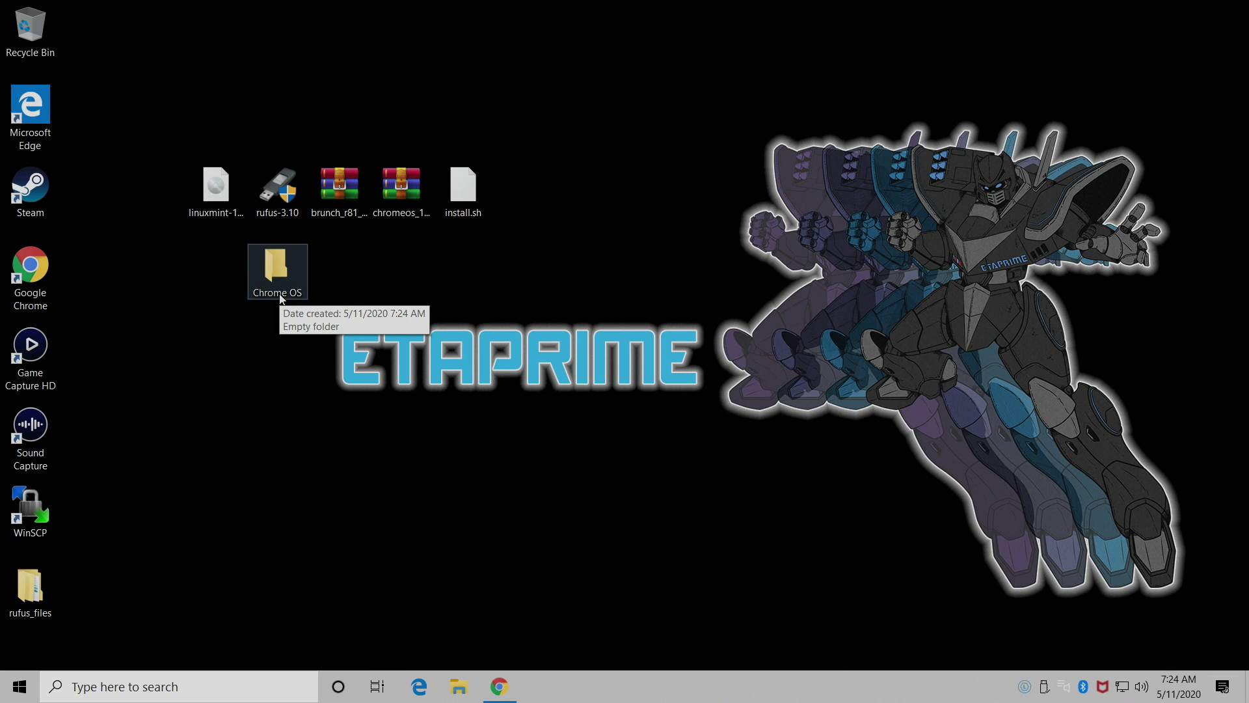
{"action": "left_click", "coordinate": [468, 193]}
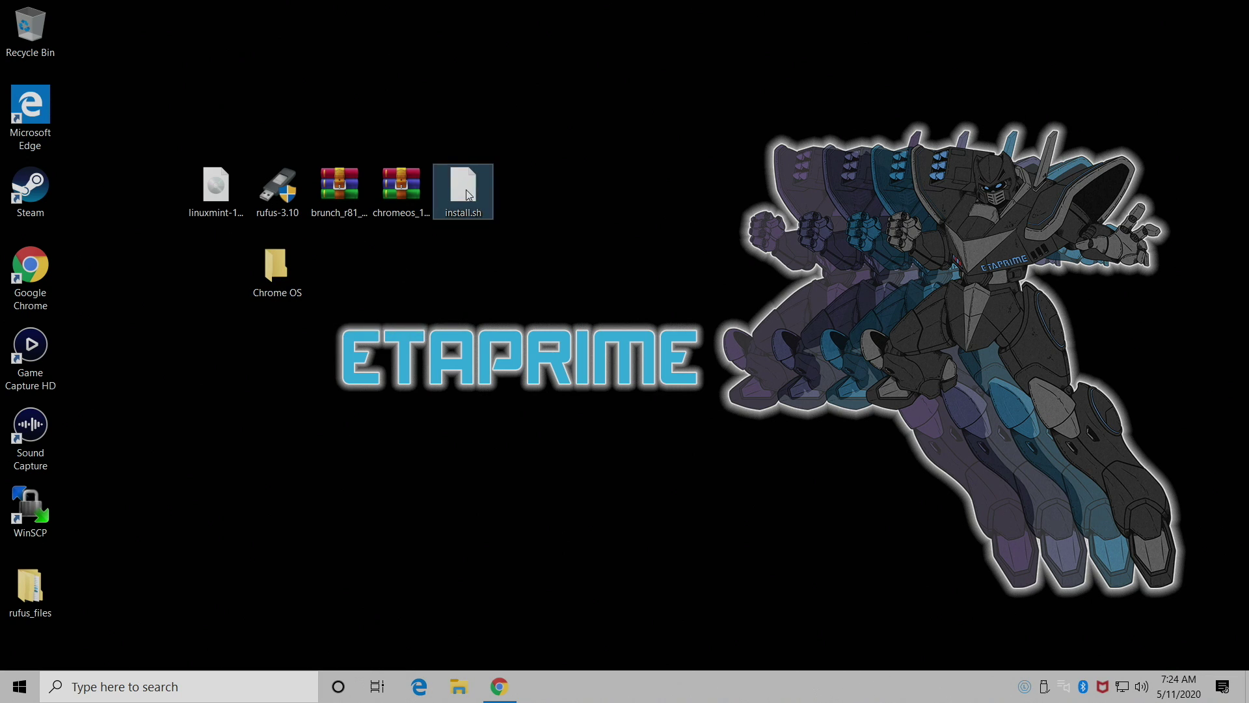
{"action": "left_click_drag", "start_coordinate": [469, 194], "coordinate": [282, 275]}
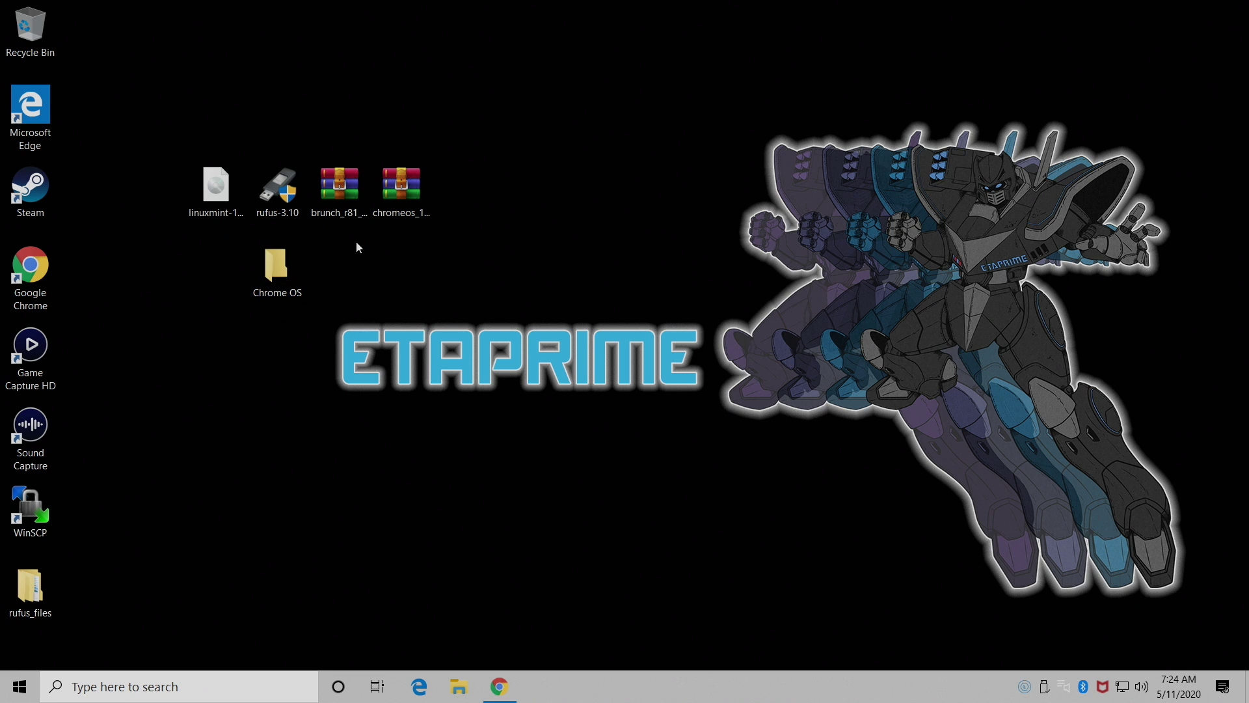
- Extract the brunch archive into its own brunch_r81_k4.19_stable_20200510 folder
{"action": "left_click", "coordinate": [345, 186]}
{"action": "right_click", "coordinate": [345, 186]}
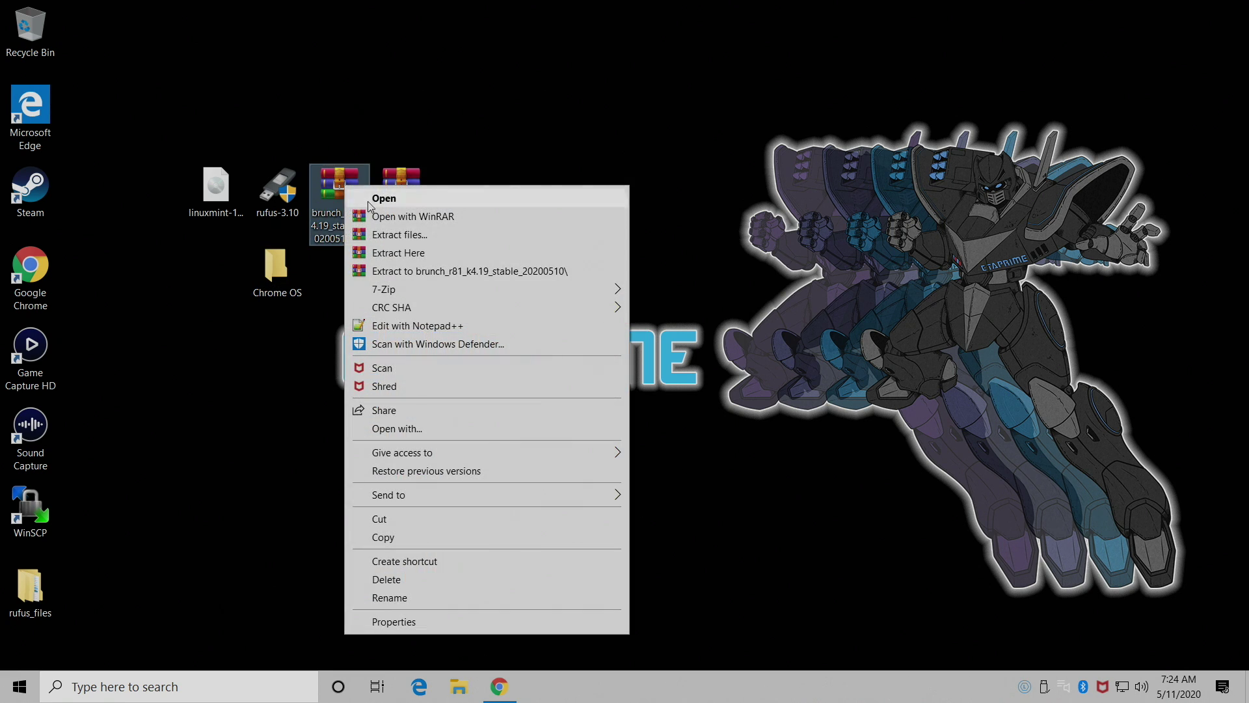
{"action": "left_click", "coordinate": [461, 278]}
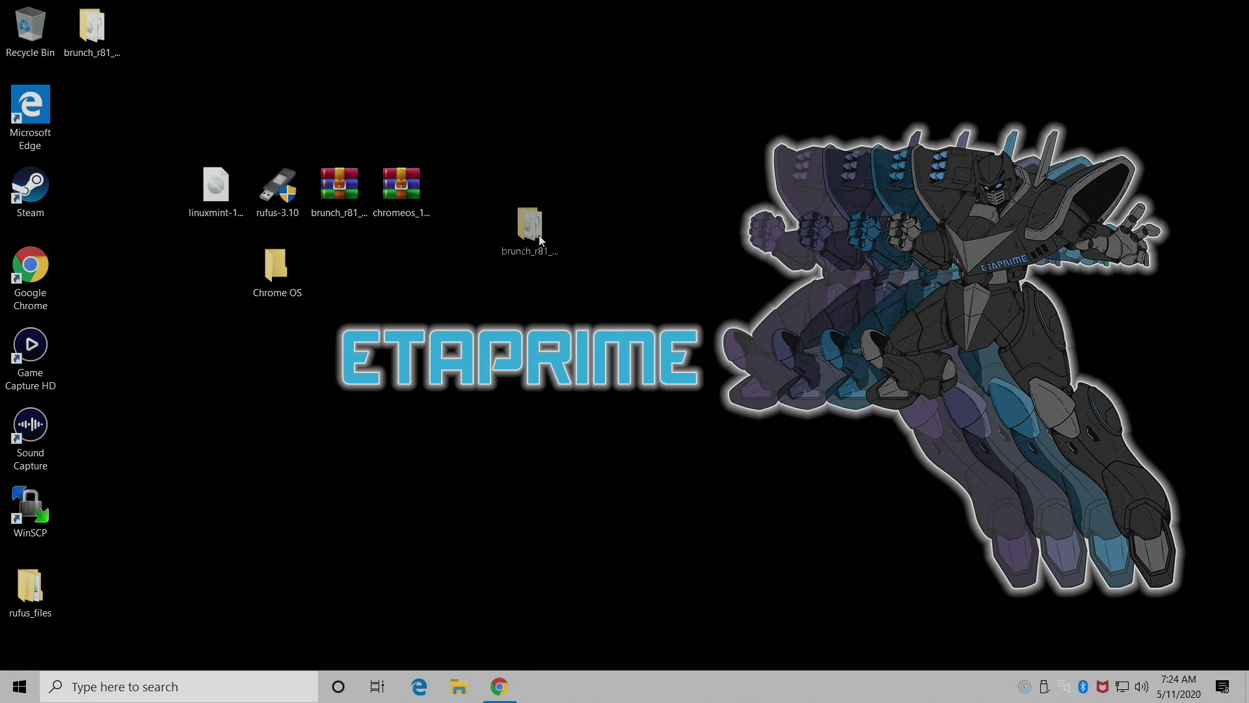
- Open the brunch r81 folder, drag its four files into Chrome OS, and close the window
{"action": "left_click_drag", "start_coordinate": [540, 241], "coordinate": [538, 285]}
{"action": "double_click", "coordinate": [533, 273]}
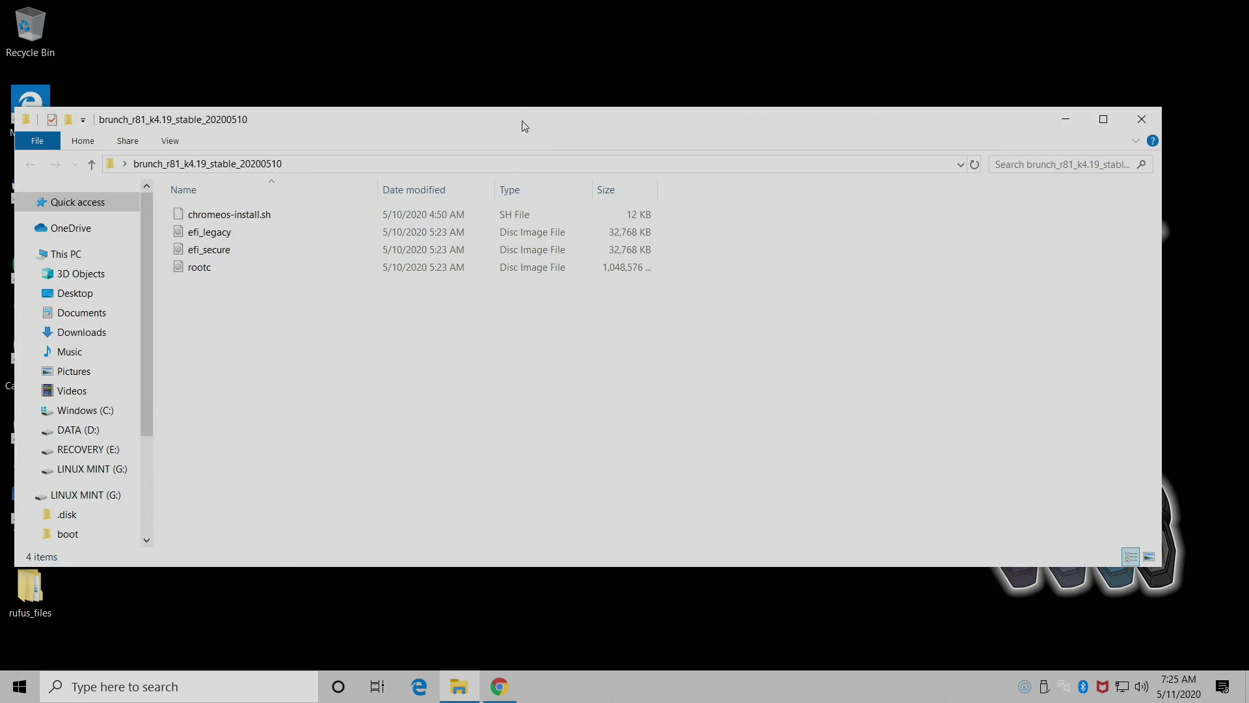
{"action": "left_click_drag", "start_coordinate": [521, 122], "coordinate": [1248, 399]}
{"action": "left_click", "coordinate": [876, 267]}
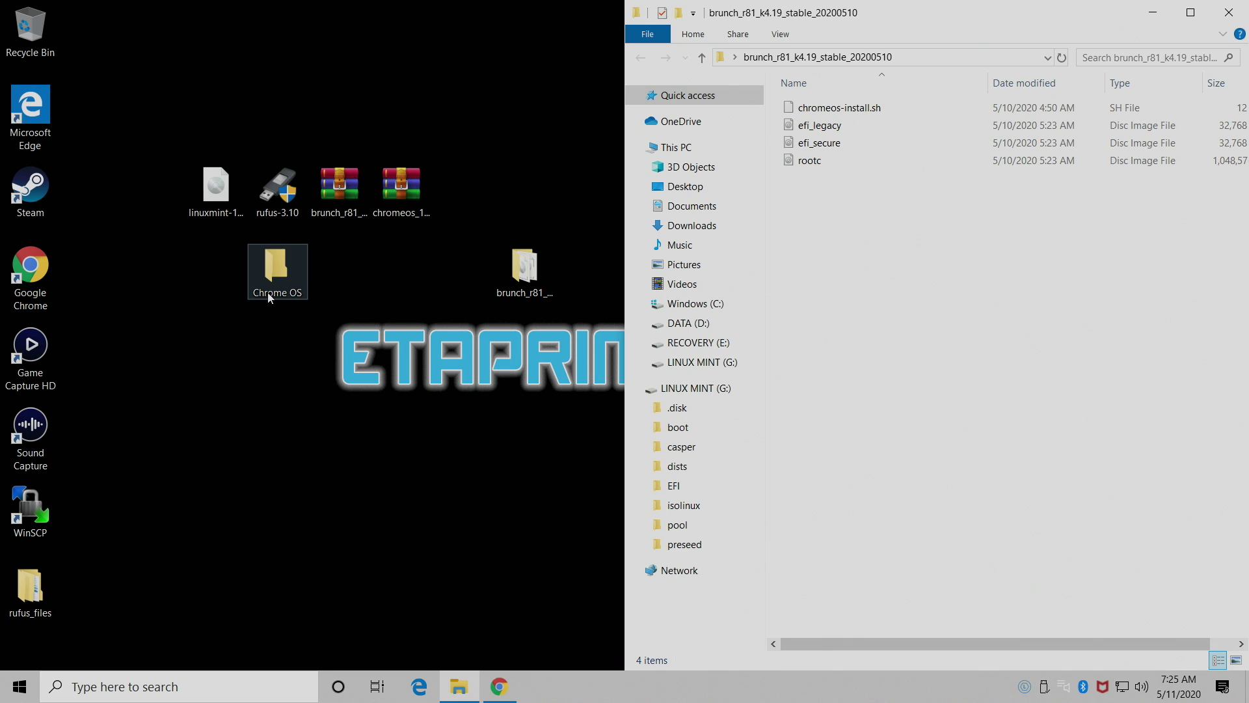
{"action": "left_click_drag", "start_coordinate": [879, 217], "coordinate": [275, 273]}
{"action": "left_click", "coordinate": [1229, 13]}
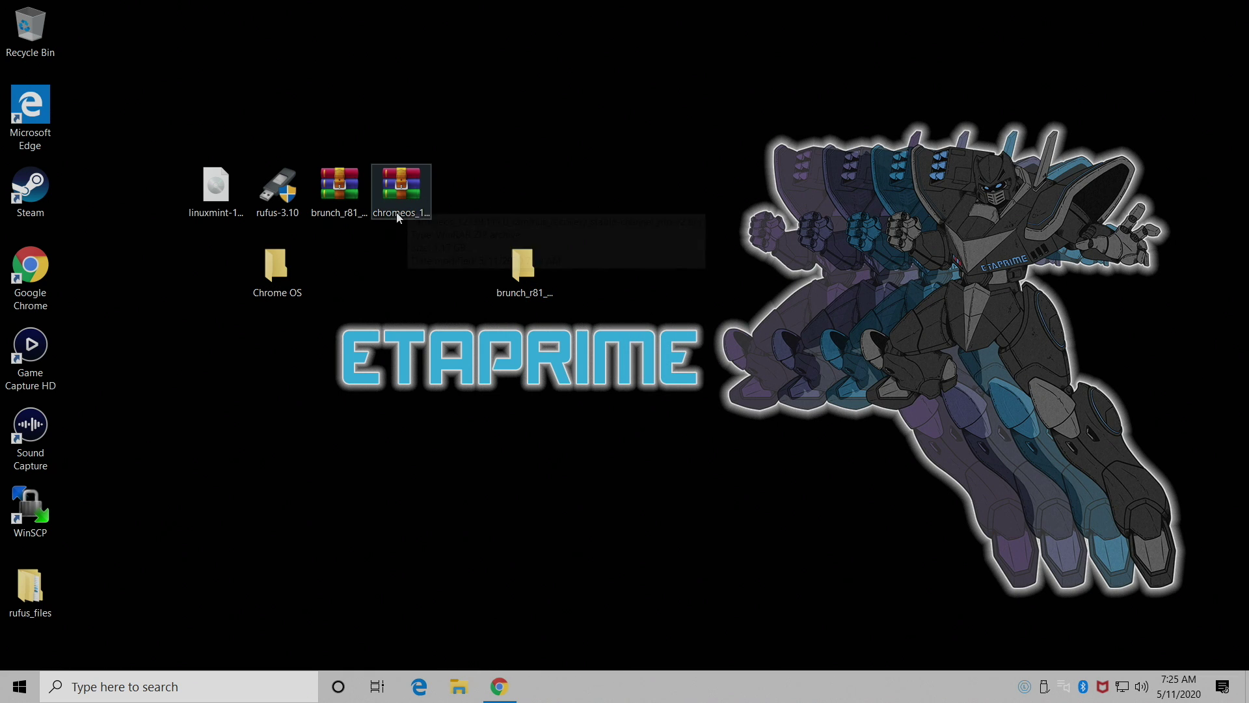
- Extract the chromeos recovery archive and open its folder docked on the right half
{"action": "right_click", "coordinate": [398, 209]}
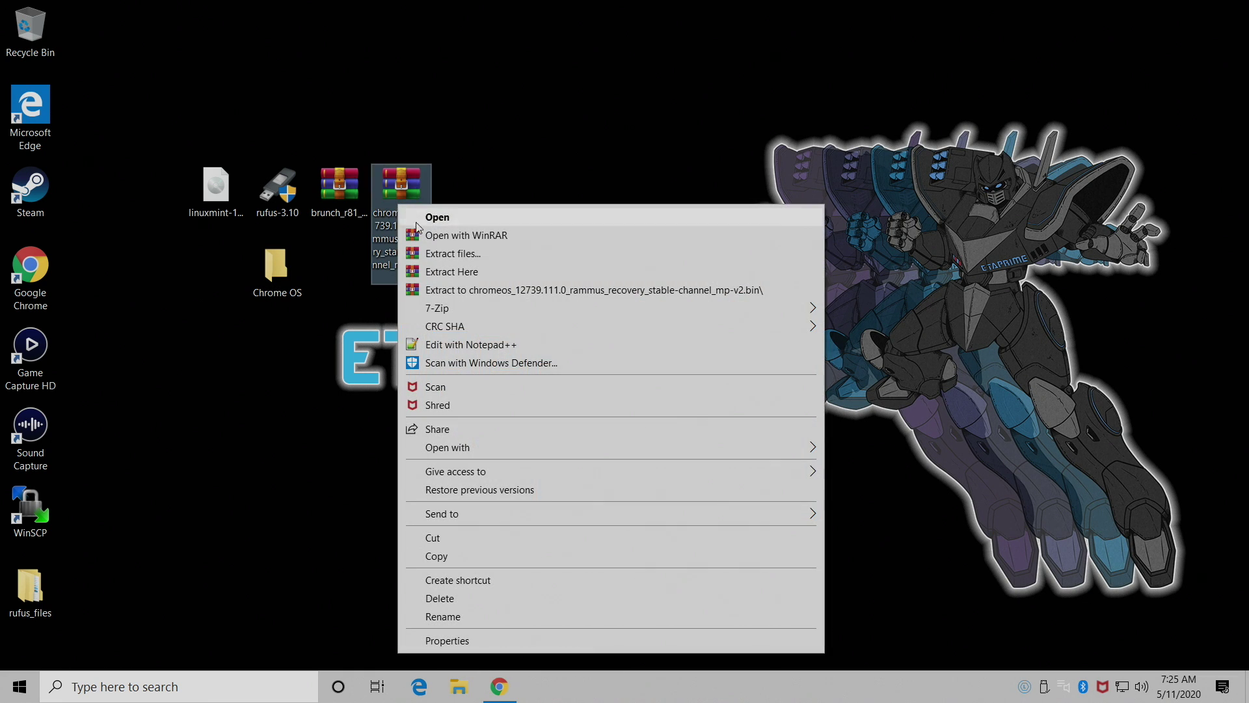
{"action": "left_click", "coordinate": [475, 288]}
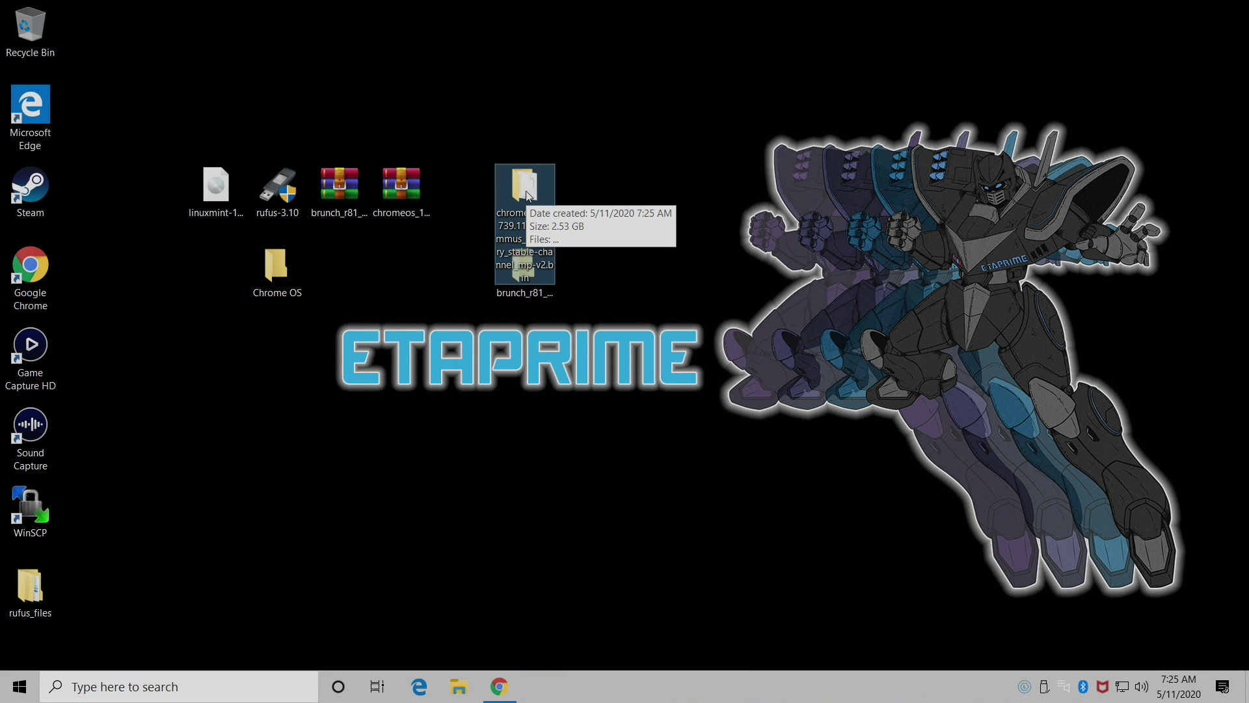
{"action": "double_click", "coordinate": [526, 195]}
{"action": "left_click_drag", "start_coordinate": [527, 122], "coordinate": [1246, 280]}
{"action": "left_click", "coordinate": [1019, 284]}
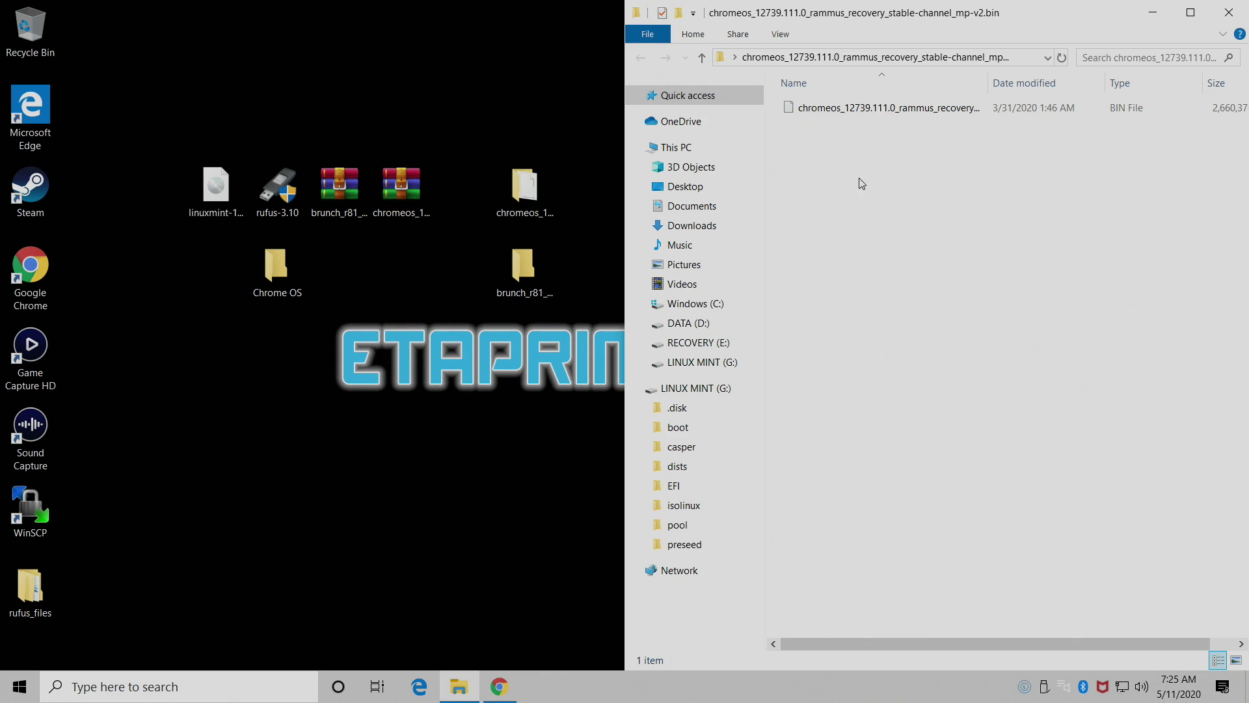
- Rename the .bin image to rammus_recovery.bin, move it into Chrome OS, and close the window
{"action": "right_click", "coordinate": [834, 112]}
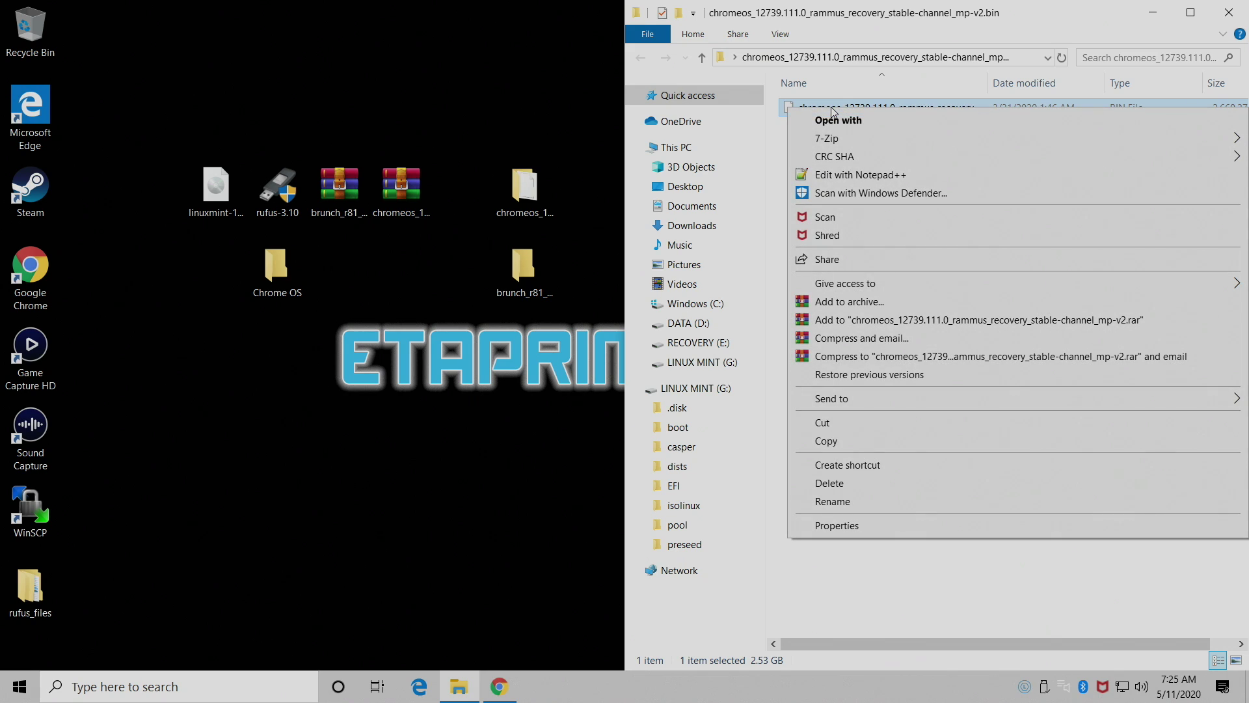
{"action": "left_click", "coordinate": [882, 502]}
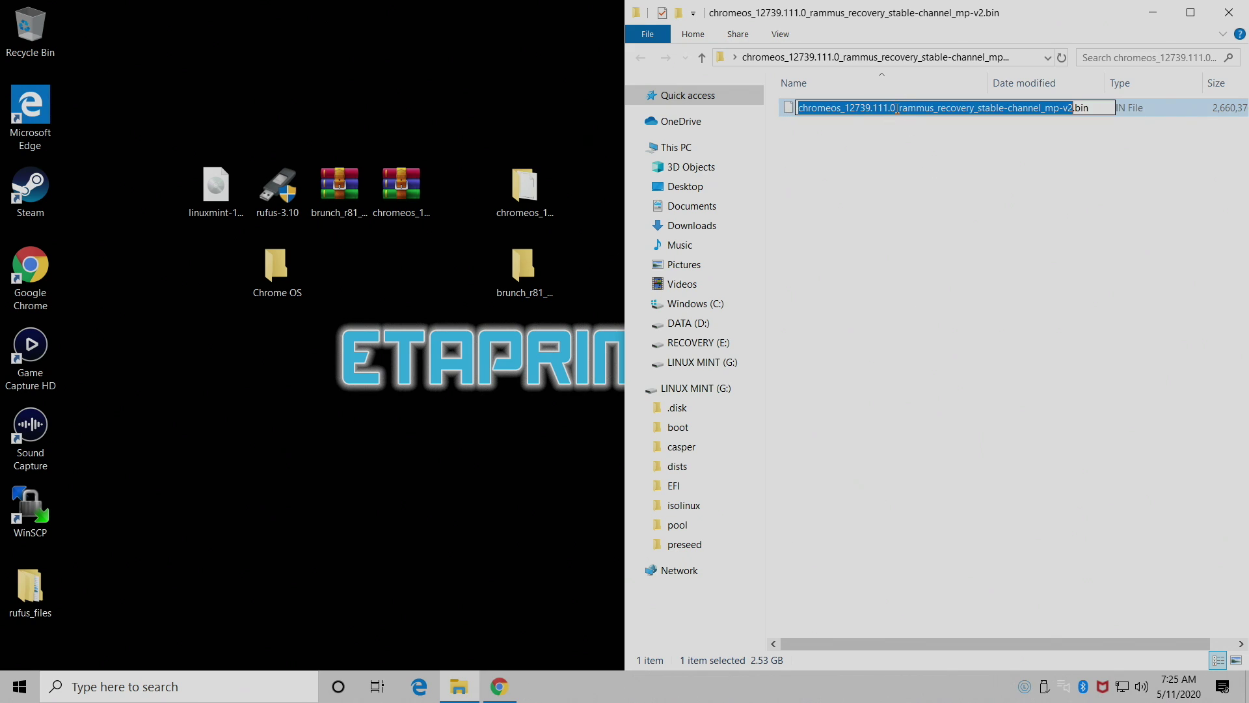
{"action": "left_click_drag", "start_coordinate": [899, 109], "coordinate": [779, 124]}
{"action": "key", "text": "BackSpace"}
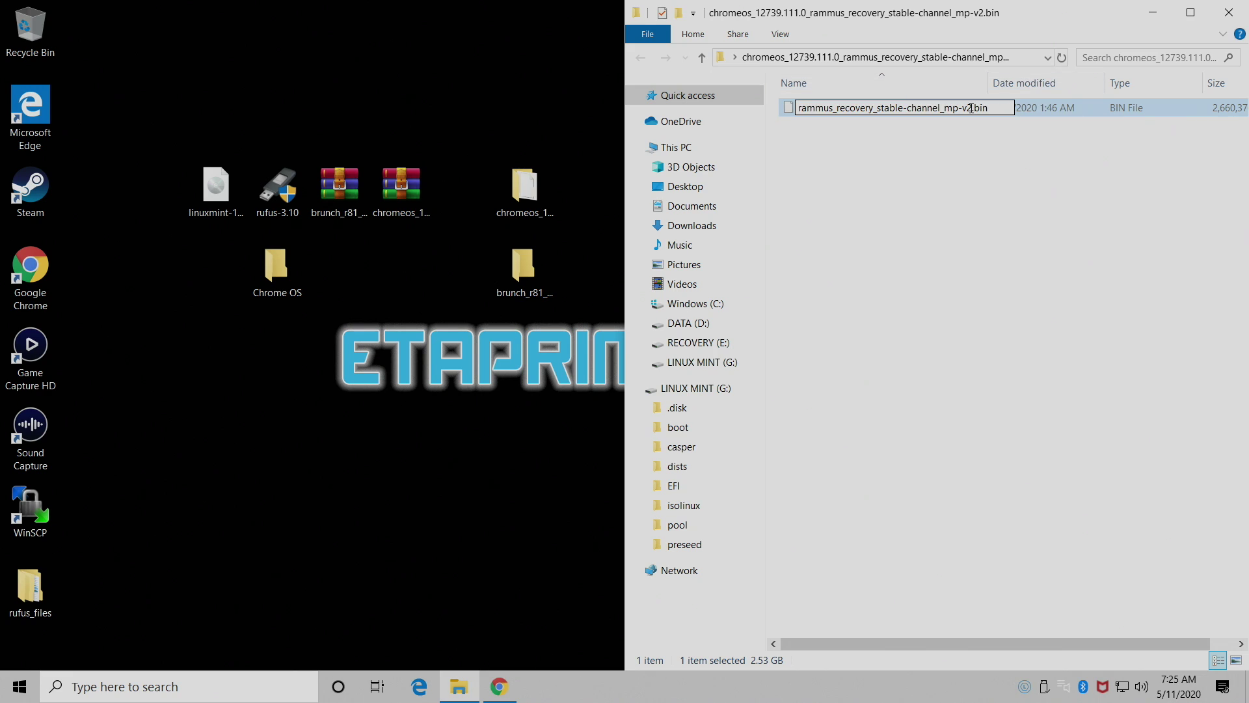
{"action": "left_click_drag", "start_coordinate": [974, 109], "coordinate": [872, 109]}
{"action": "key", "text": "BackSpace"}
{"action": "key", "text": "Return"}
{"action": "left_click", "coordinate": [844, 128]}
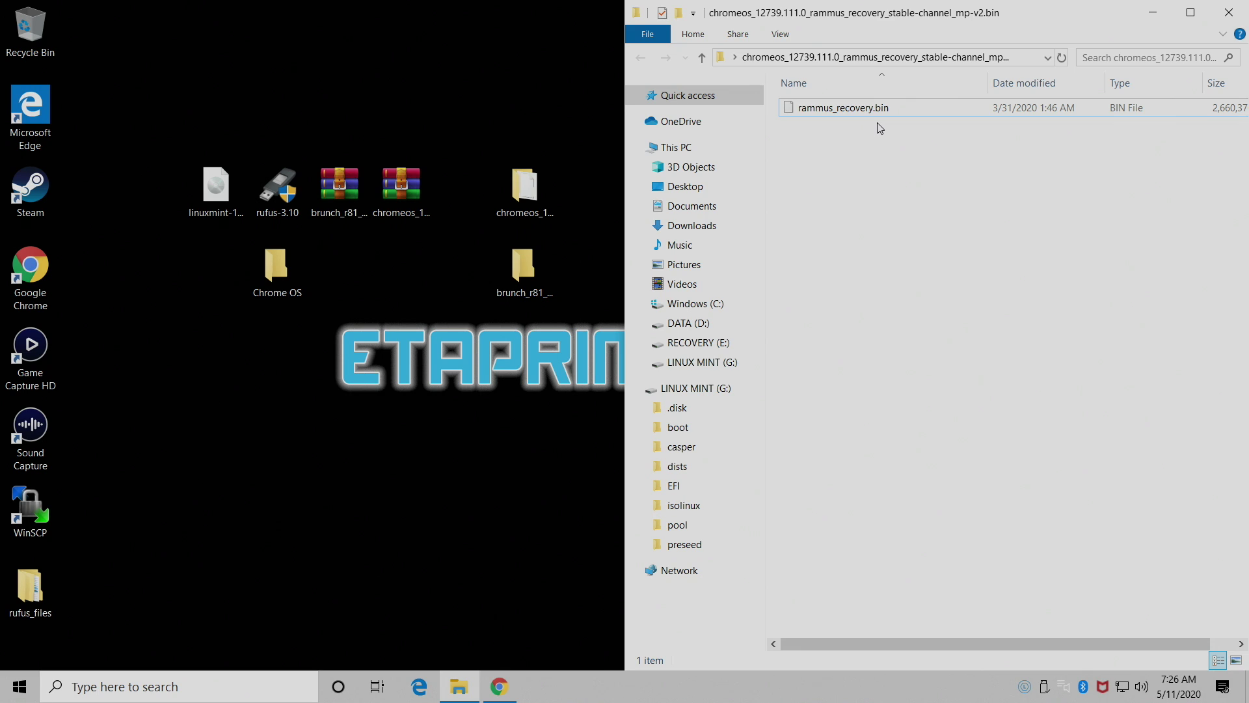
{"action": "left_click_drag", "start_coordinate": [843, 110], "coordinate": [279, 269]}
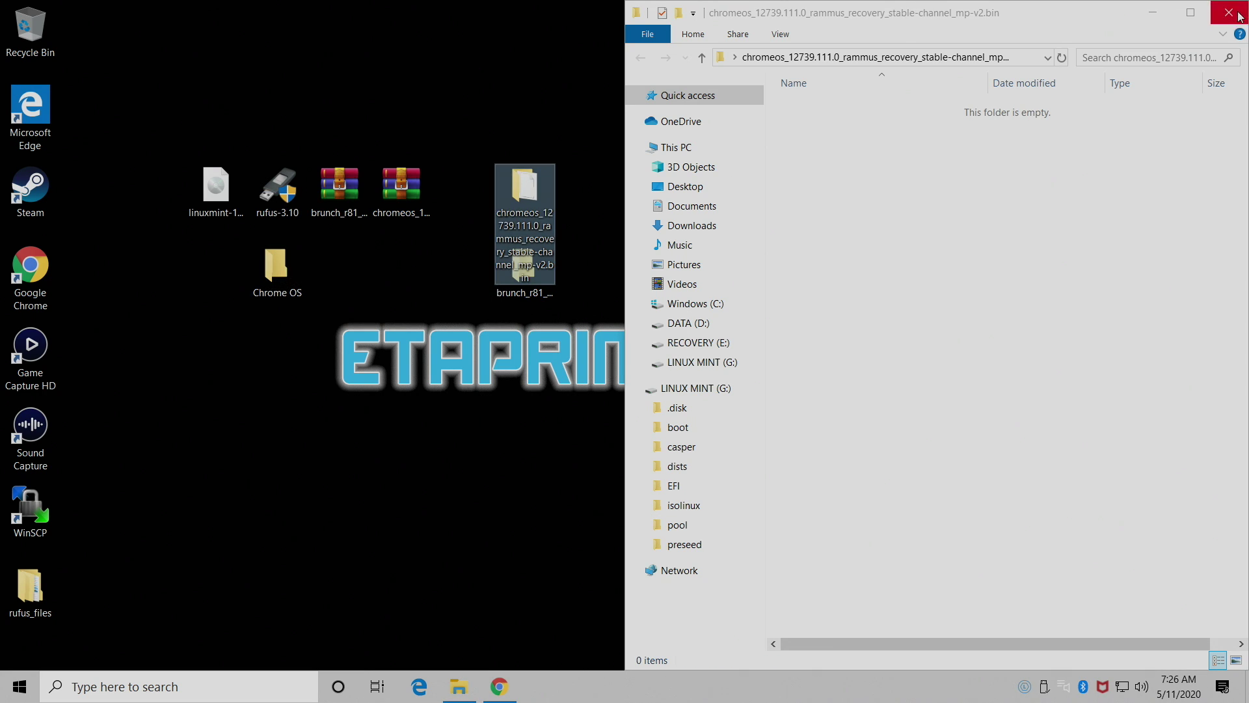
{"action": "key", "text": "alt+F4"}
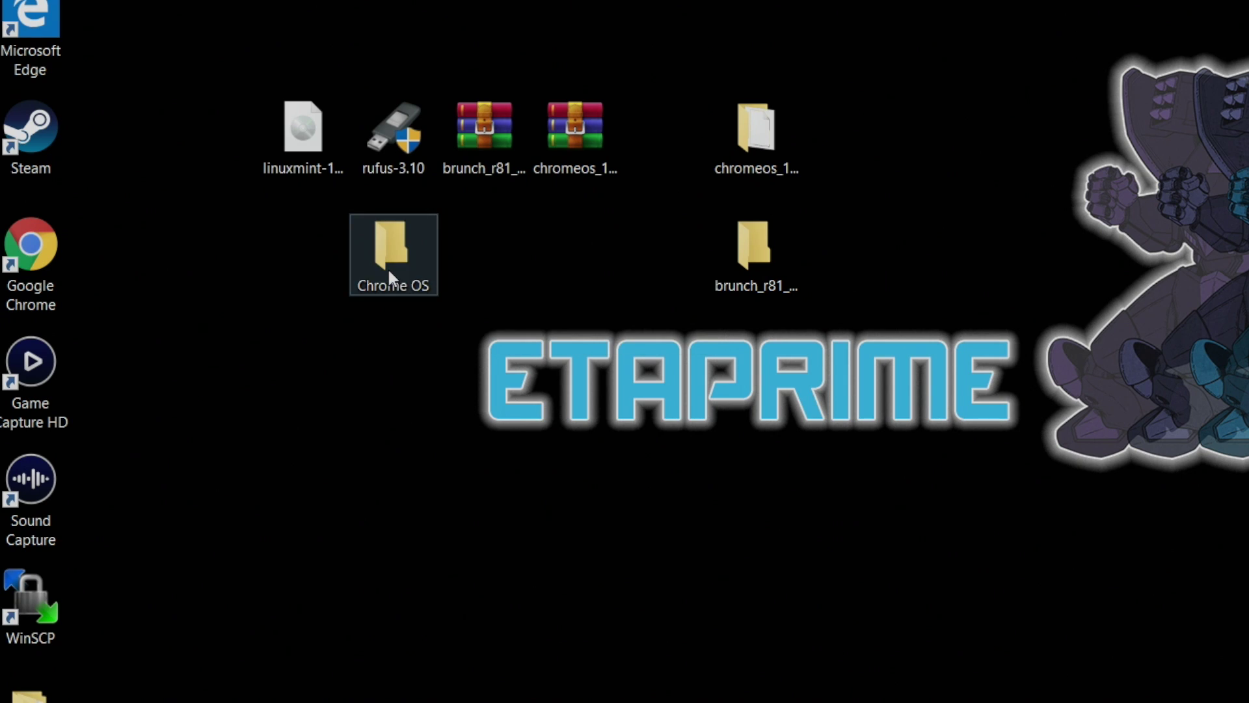
- Check the Chrome OS folder's contents, then copy it onto the LINUX MINT (G:) drive
{"action": "double_click", "coordinate": [389, 272]}
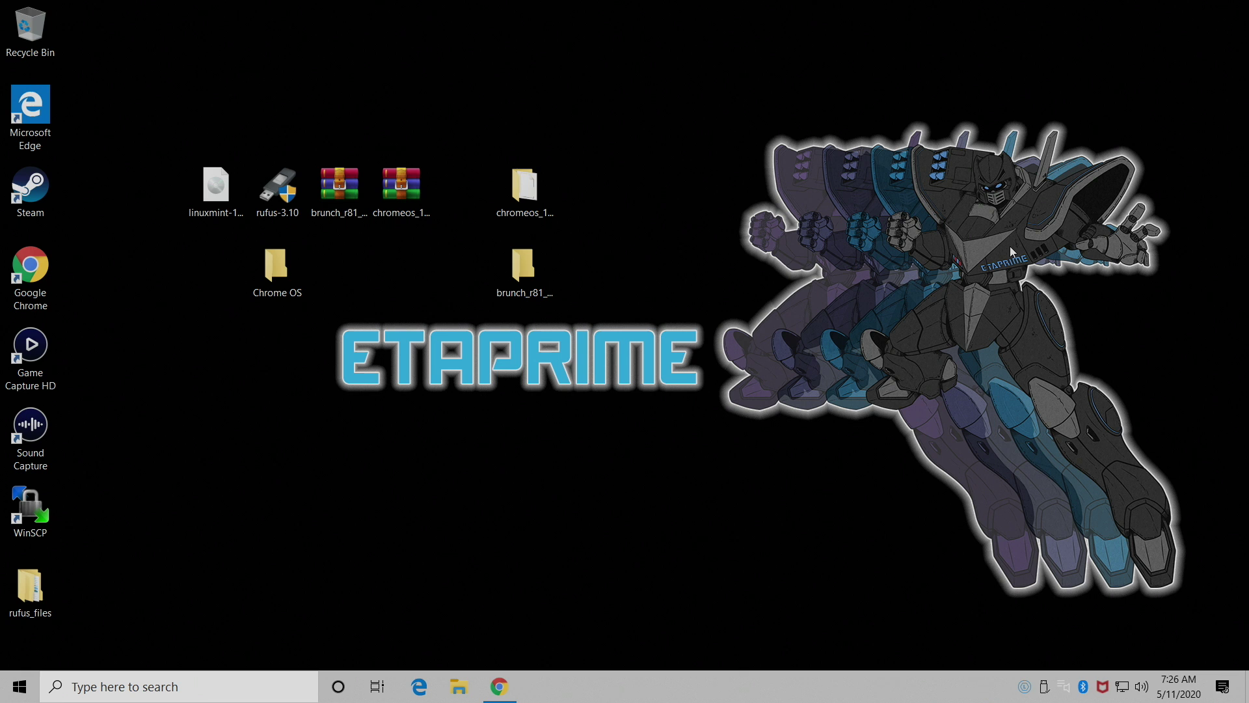
{"action": "left_click", "coordinate": [458, 687]}
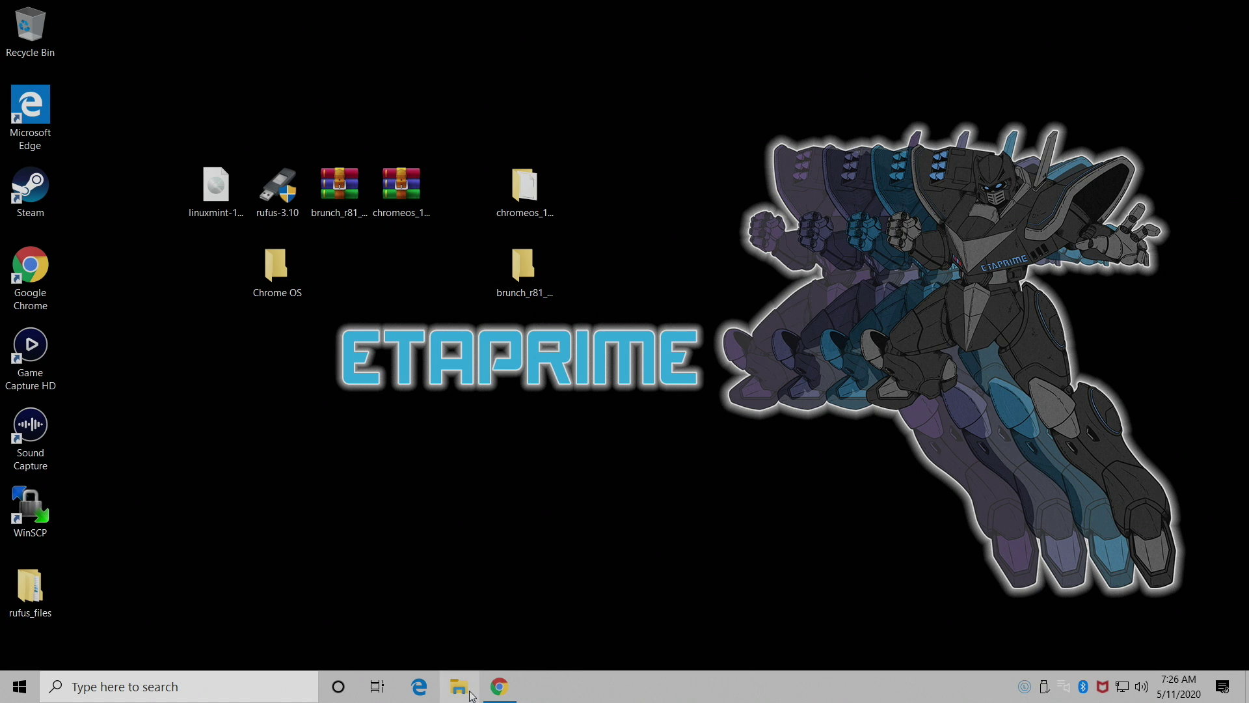
{"action": "left_click_drag", "start_coordinate": [702, 125], "coordinate": [1248, 247]}
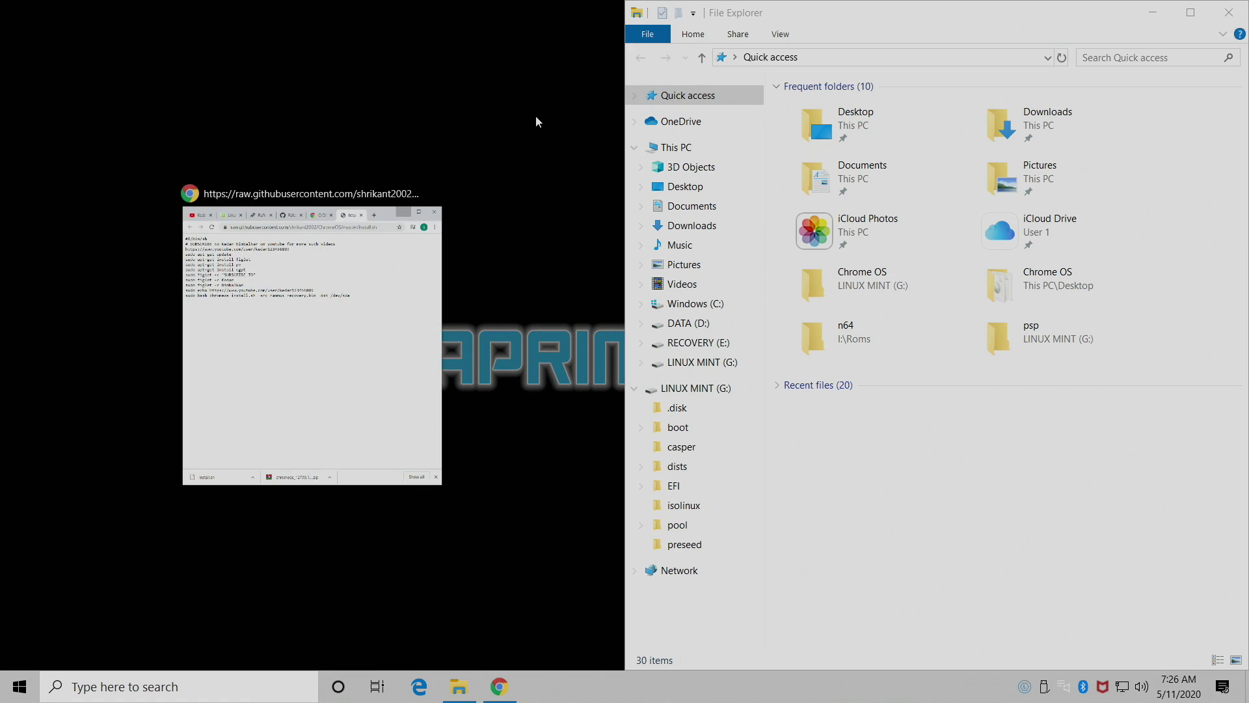
{"action": "left_click", "coordinate": [599, 369]}
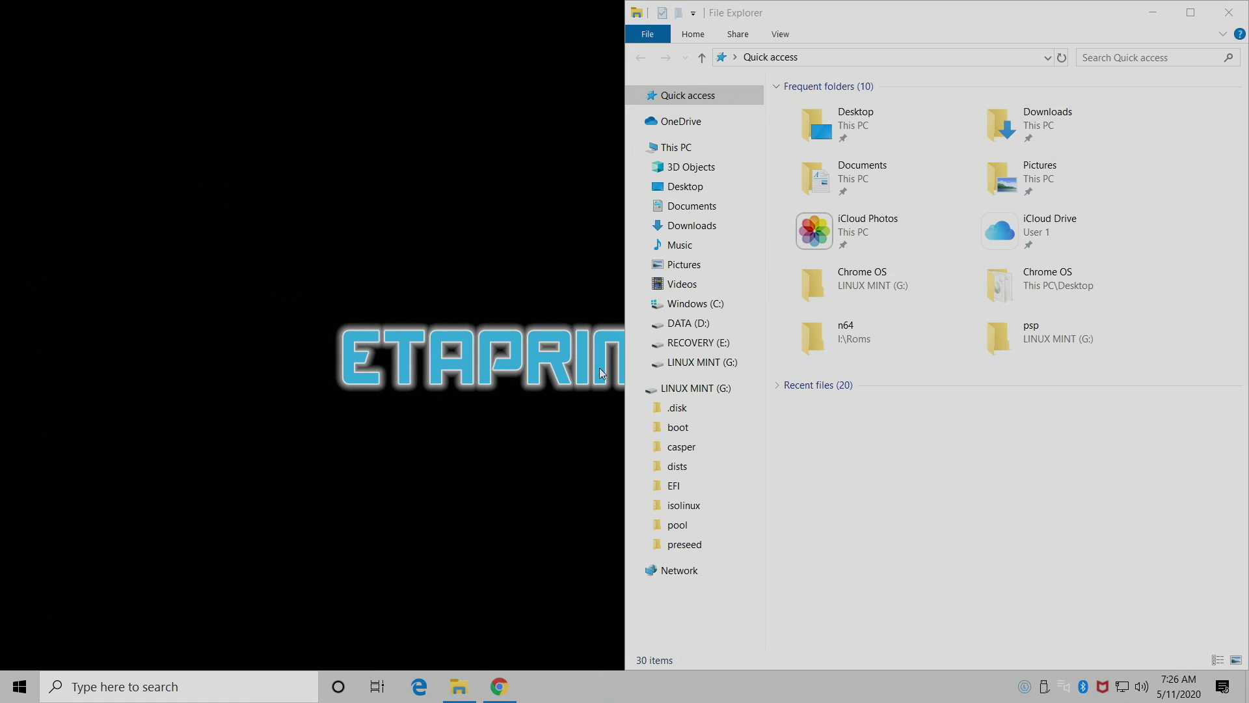
{"action": "left_click", "coordinate": [706, 395]}
{"action": "left_click_drag", "start_coordinate": [278, 275], "coordinate": [874, 449]}
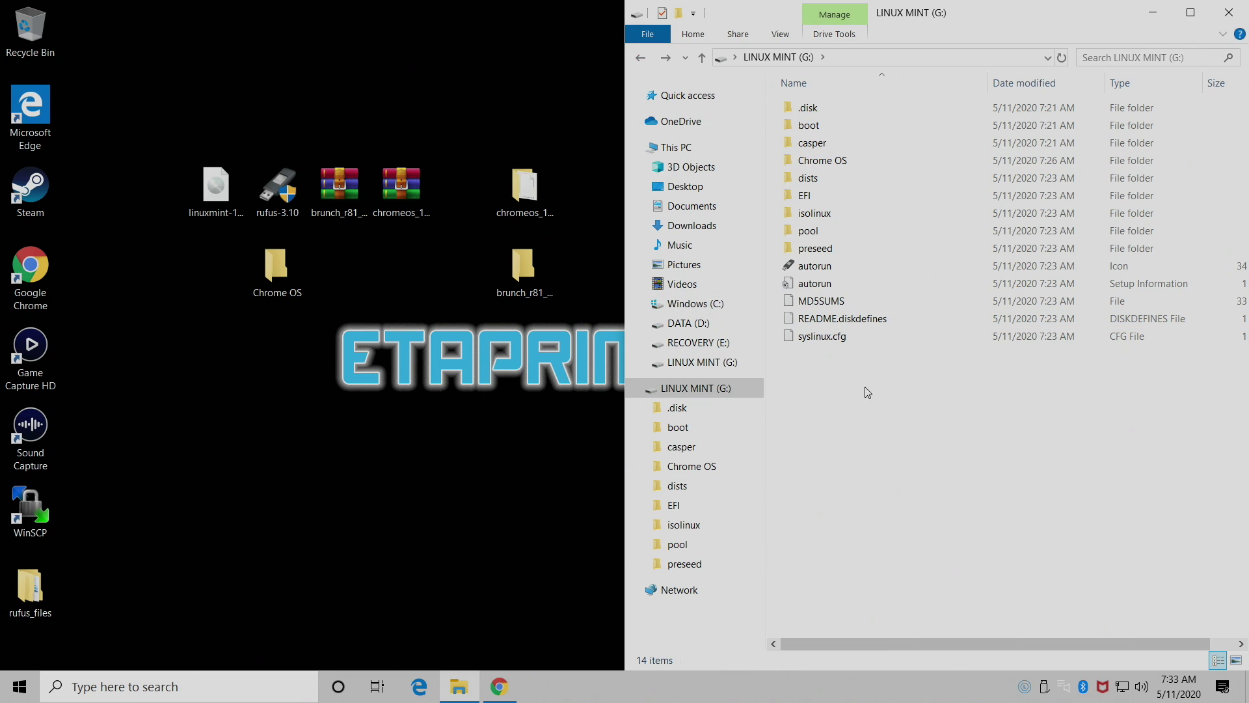
- Open install.sh from the Chrome OS folder in Notepad++ and highlight 'sda' on line 11
{"action": "double_click", "coordinate": [858, 164]}
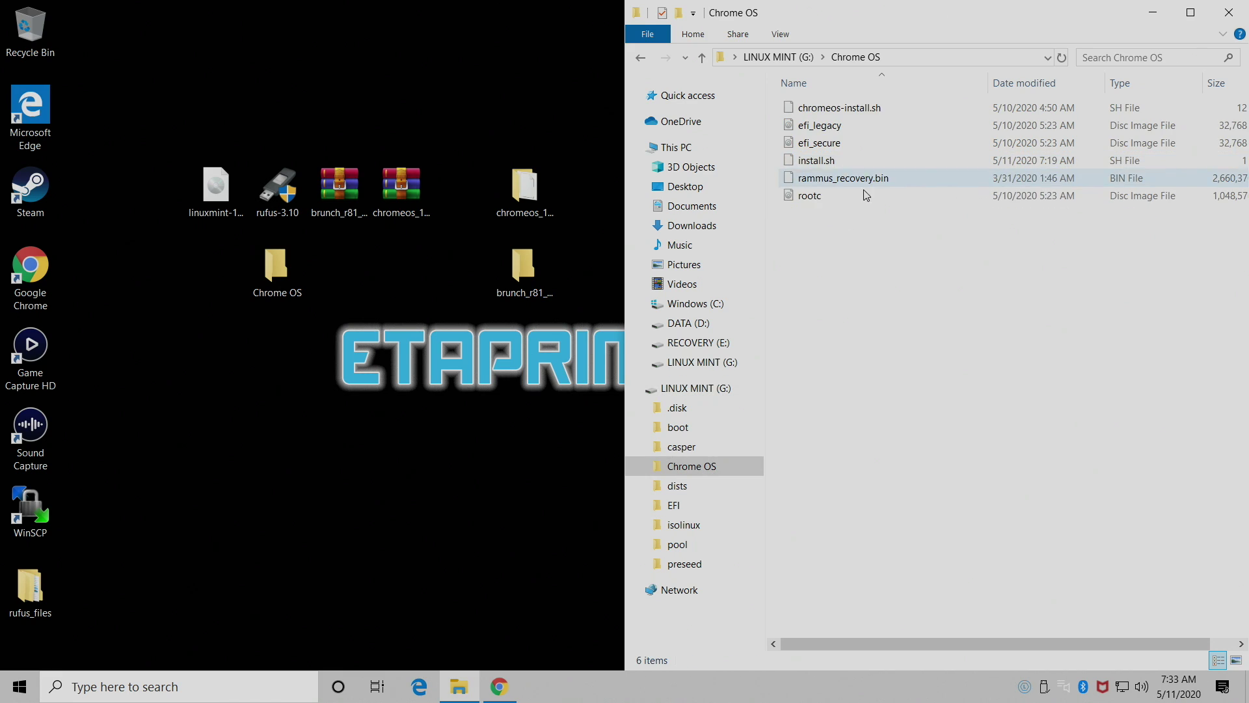
{"action": "right_click", "coordinate": [819, 164]}
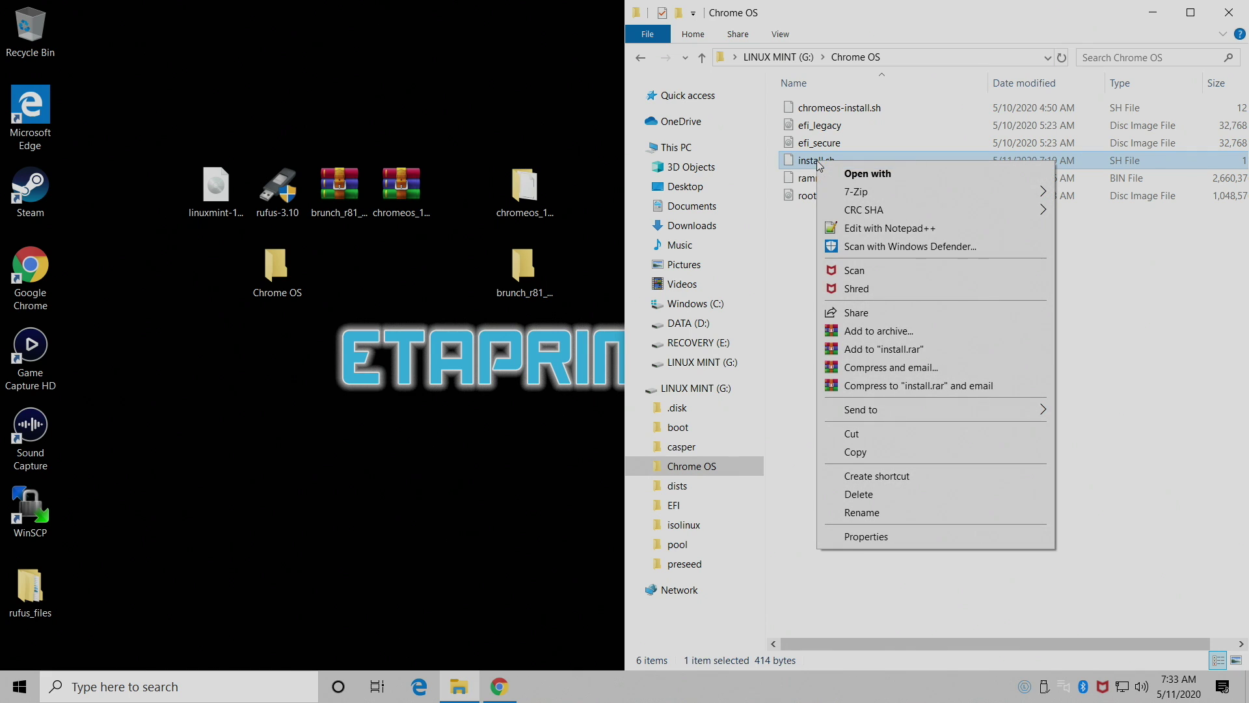
{"action": "left_click", "coordinate": [906, 228]}
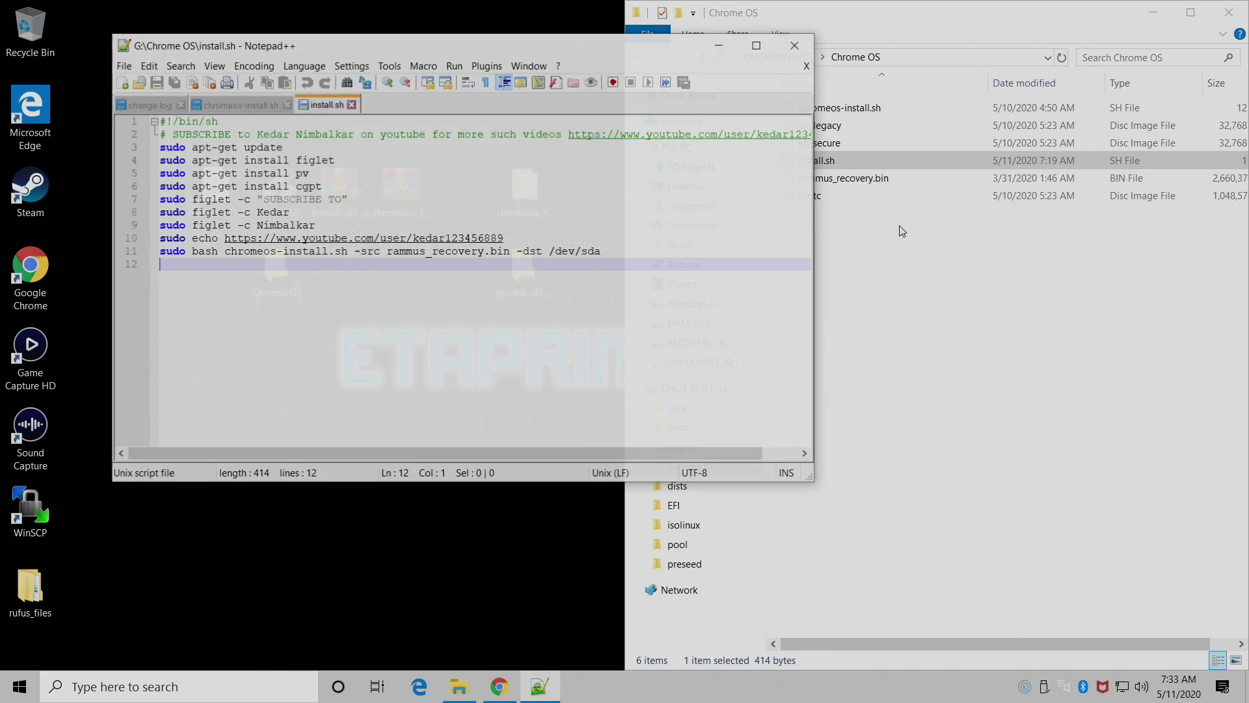
{"action": "left_click_drag", "start_coordinate": [564, 55], "coordinate": [636, 62]}
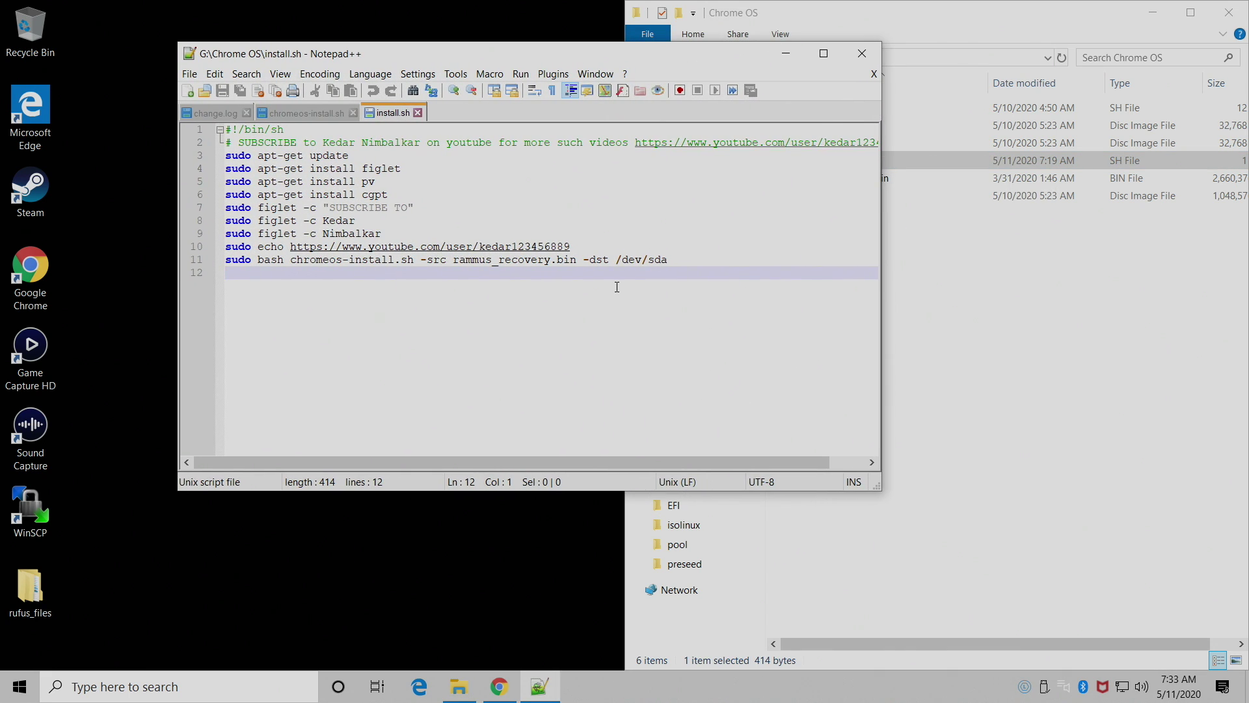
{"action": "left_click_drag", "start_coordinate": [672, 259], "coordinate": [661, 260]}
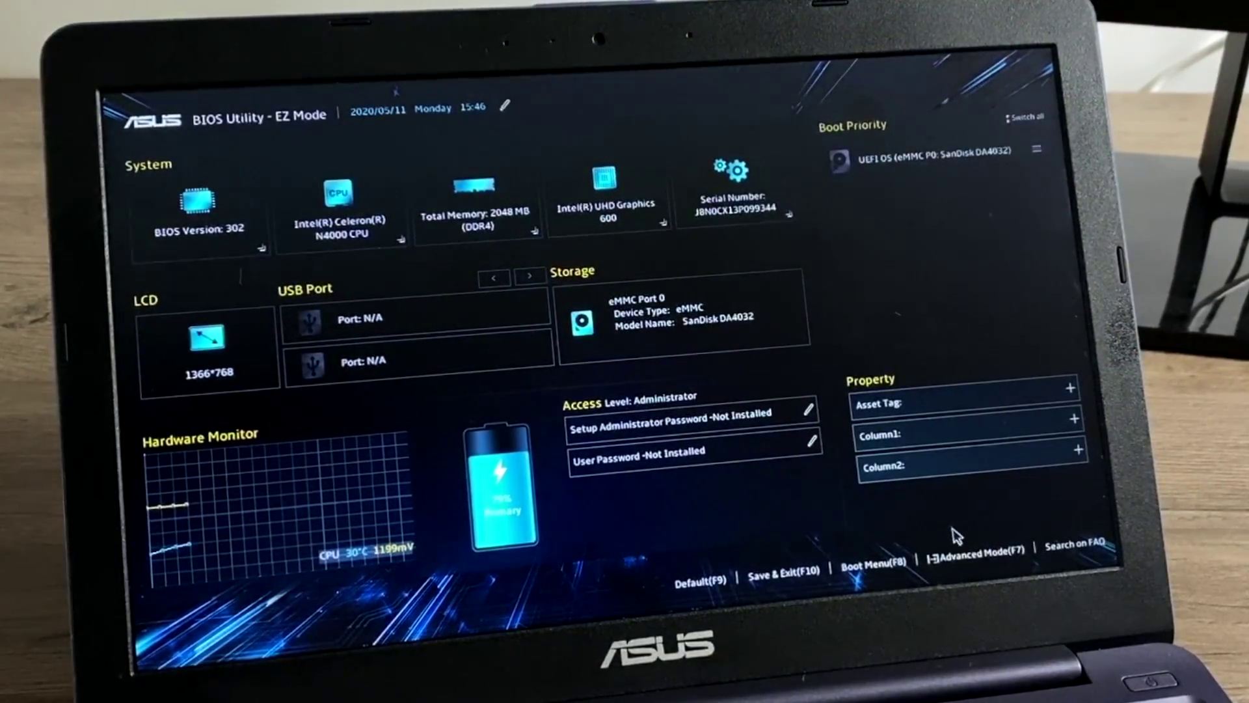
- In Advanced Mode, review Boot, confirm Secure Boot Control is Disabled, then view Save & Exit
{"action": "left_click", "coordinate": [979, 555]}
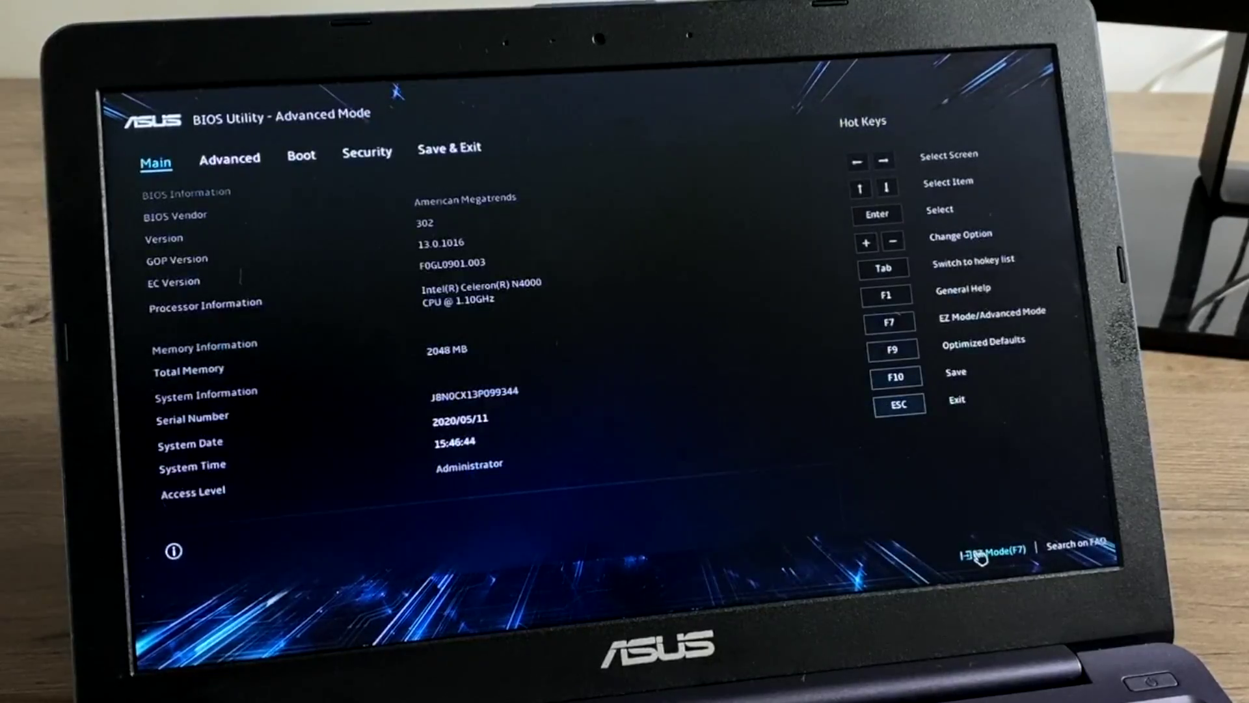
{"action": "left_click", "coordinate": [301, 163]}
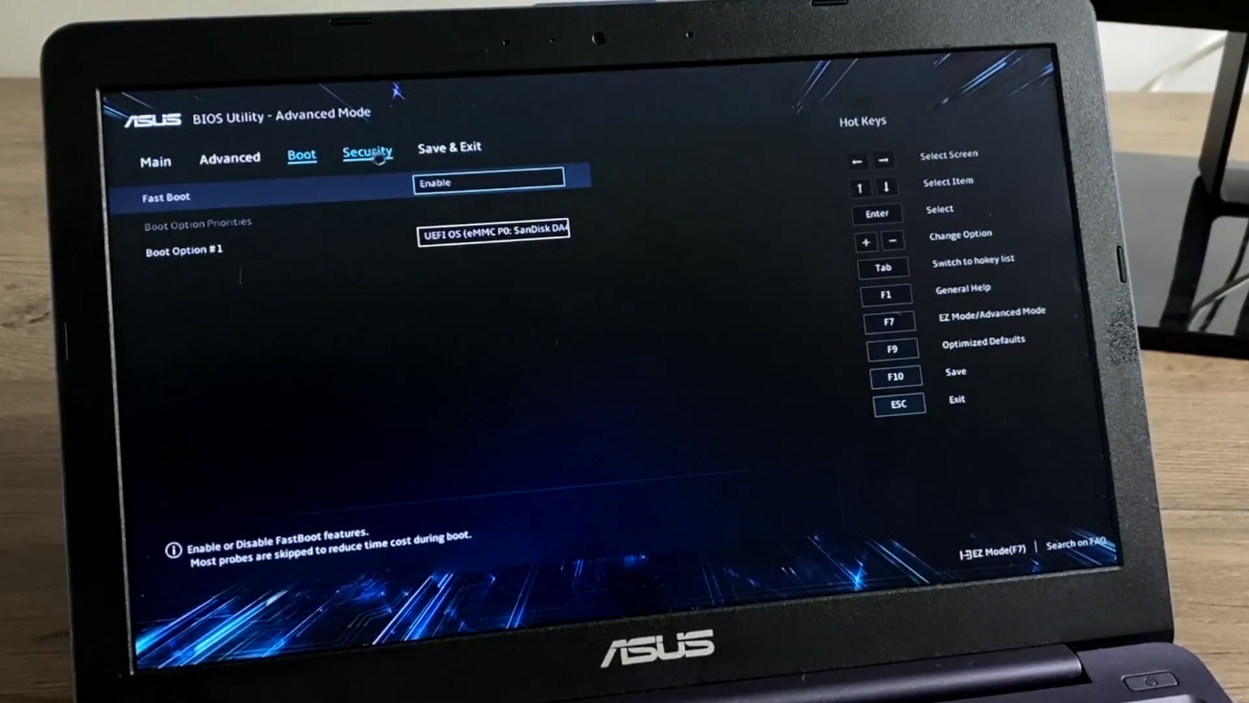
{"action": "left_click", "coordinate": [379, 158]}
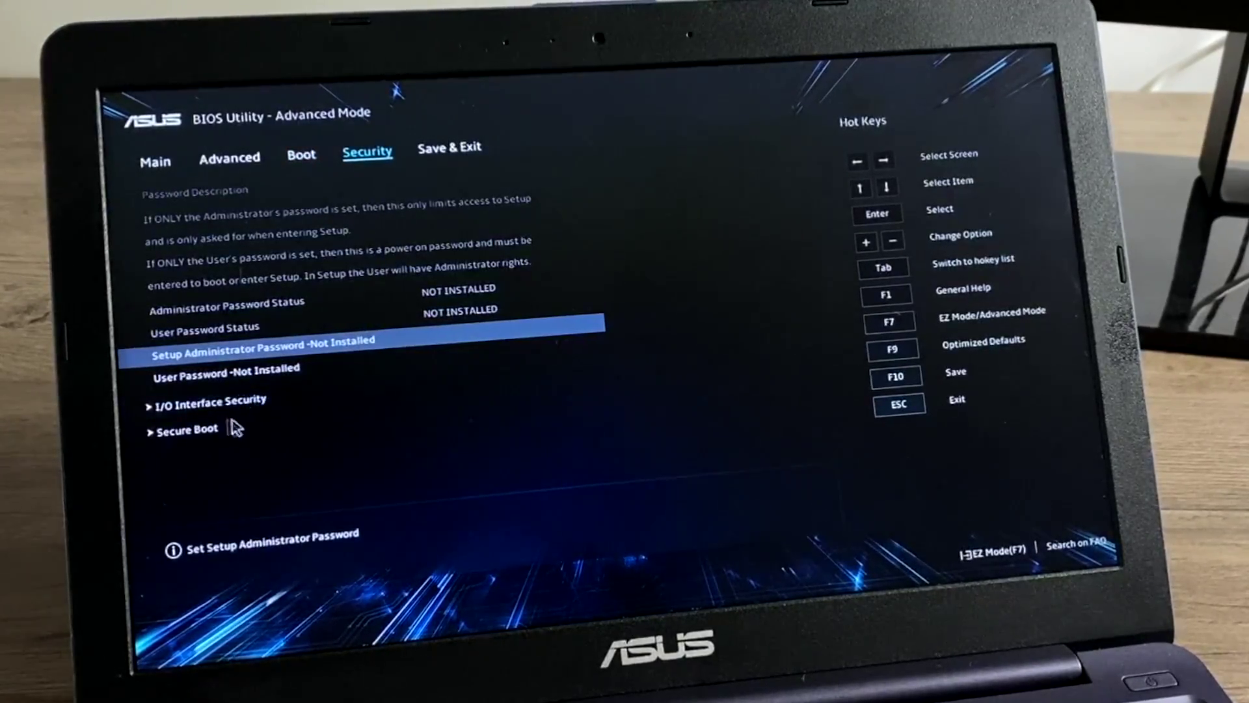
{"action": "left_click", "coordinate": [206, 430]}
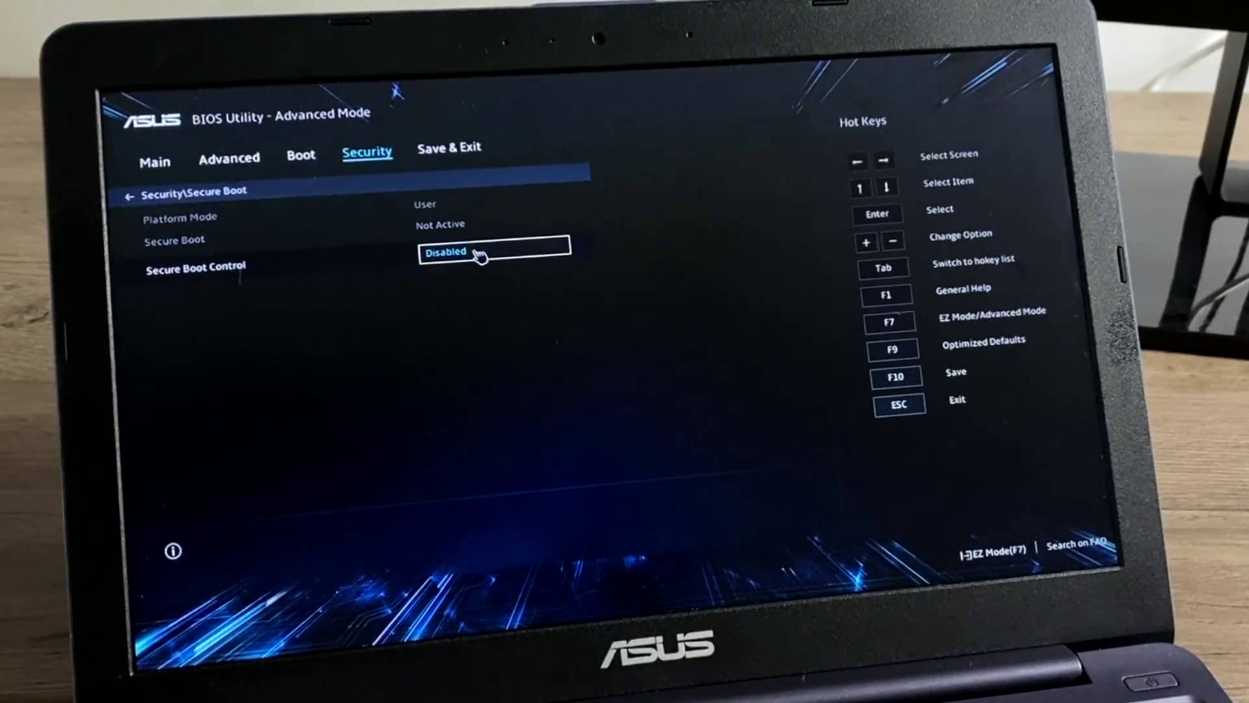
{"action": "left_click", "coordinate": [462, 159]}
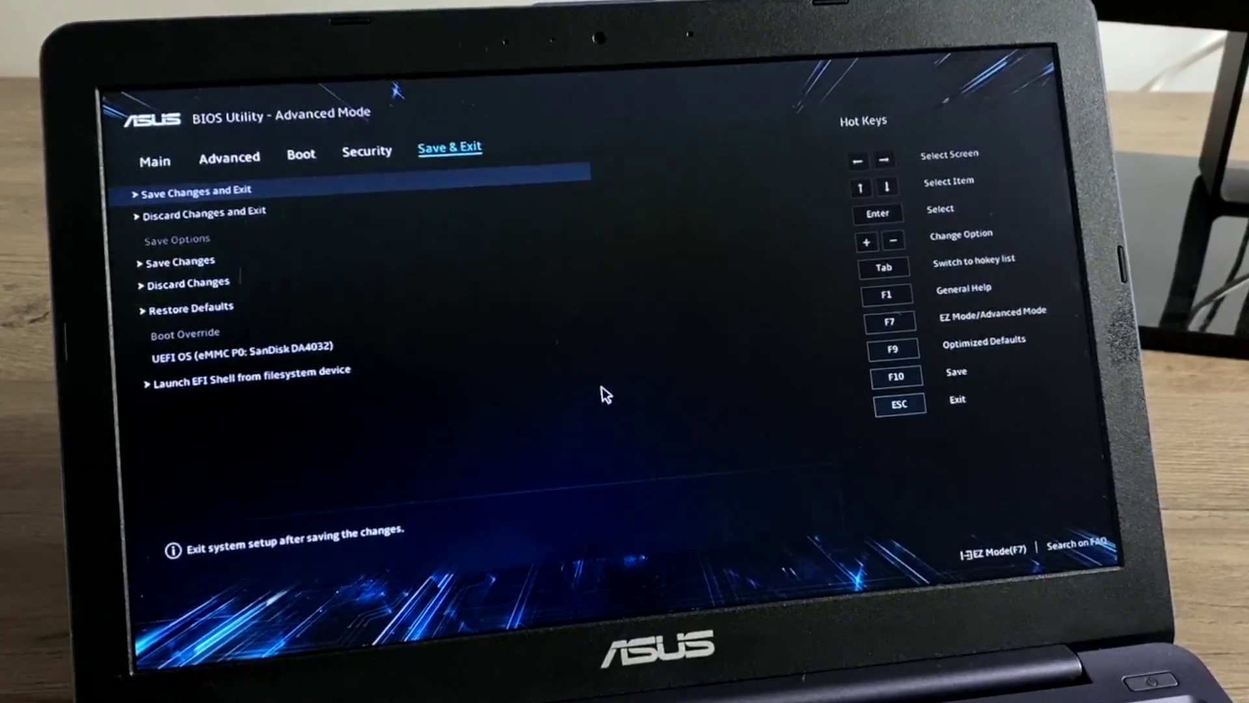
- Save changes and exit the BIOS setup
{"action": "left_click", "coordinate": [229, 195]}
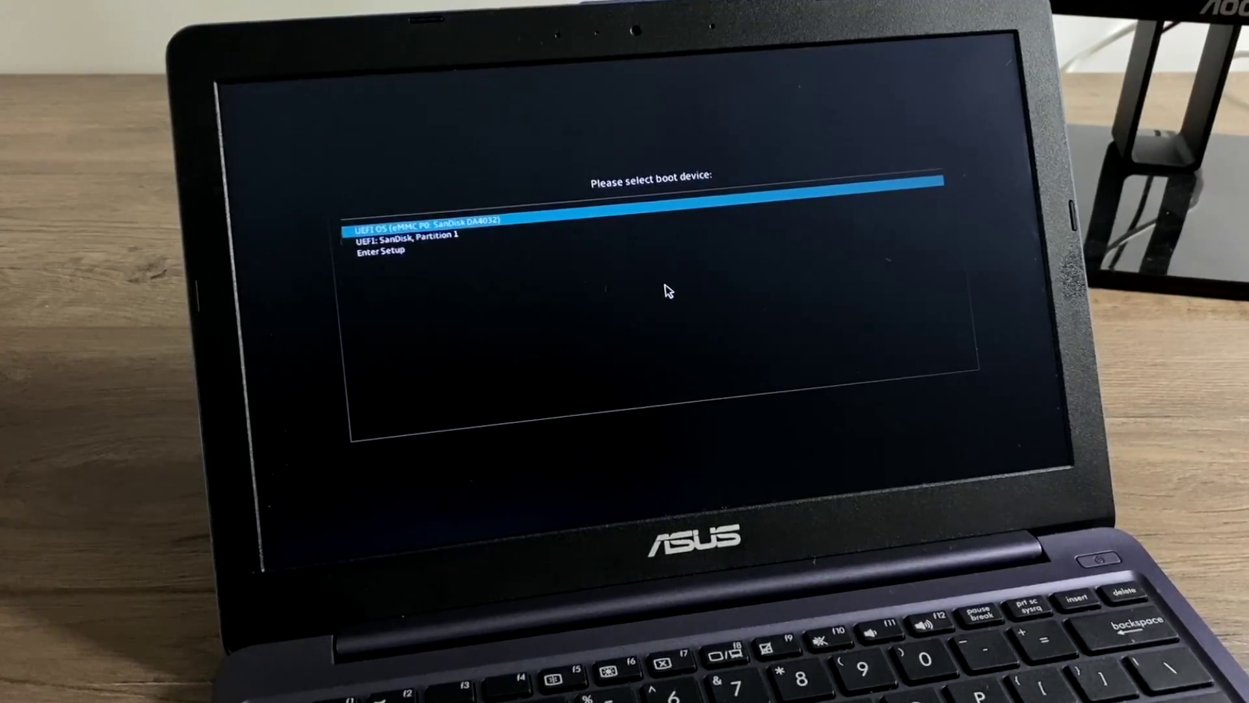
- Boot from 'UEFI: SanDisk, Partition 1' in the boot device menu
{"action": "key", "text": "Down"}
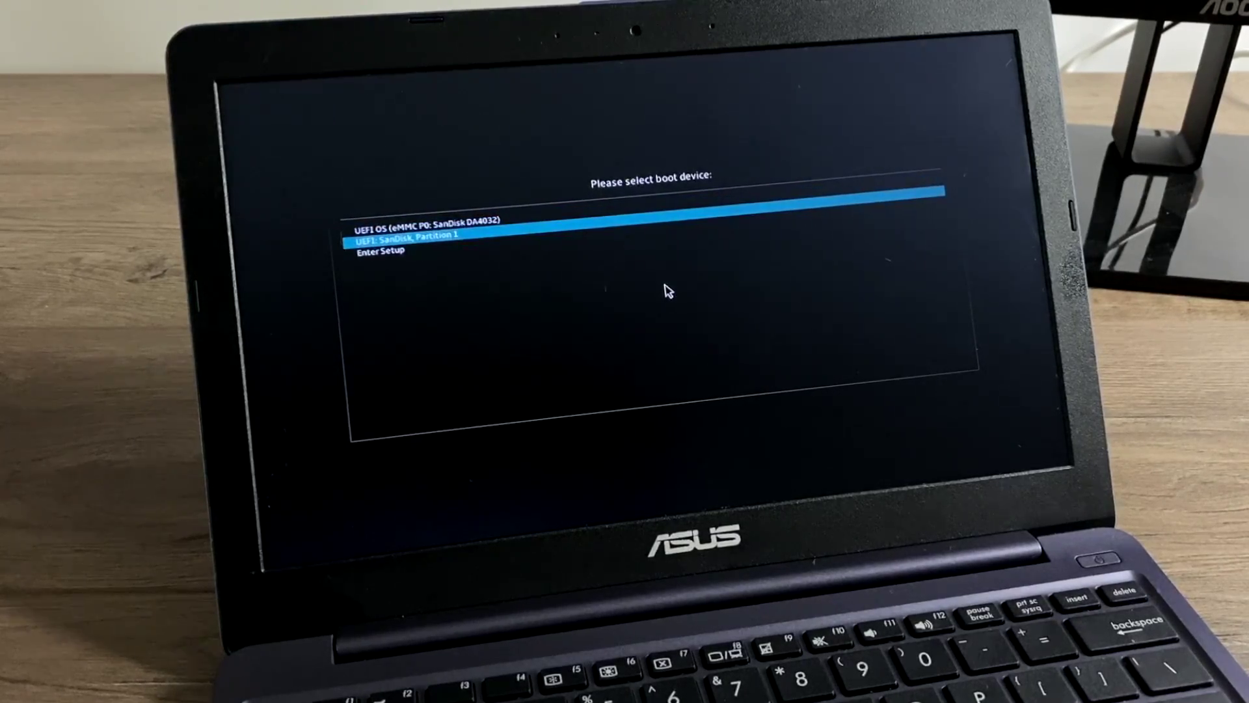
{"action": "key", "text": "Up"}
{"action": "key", "text": "Down"}
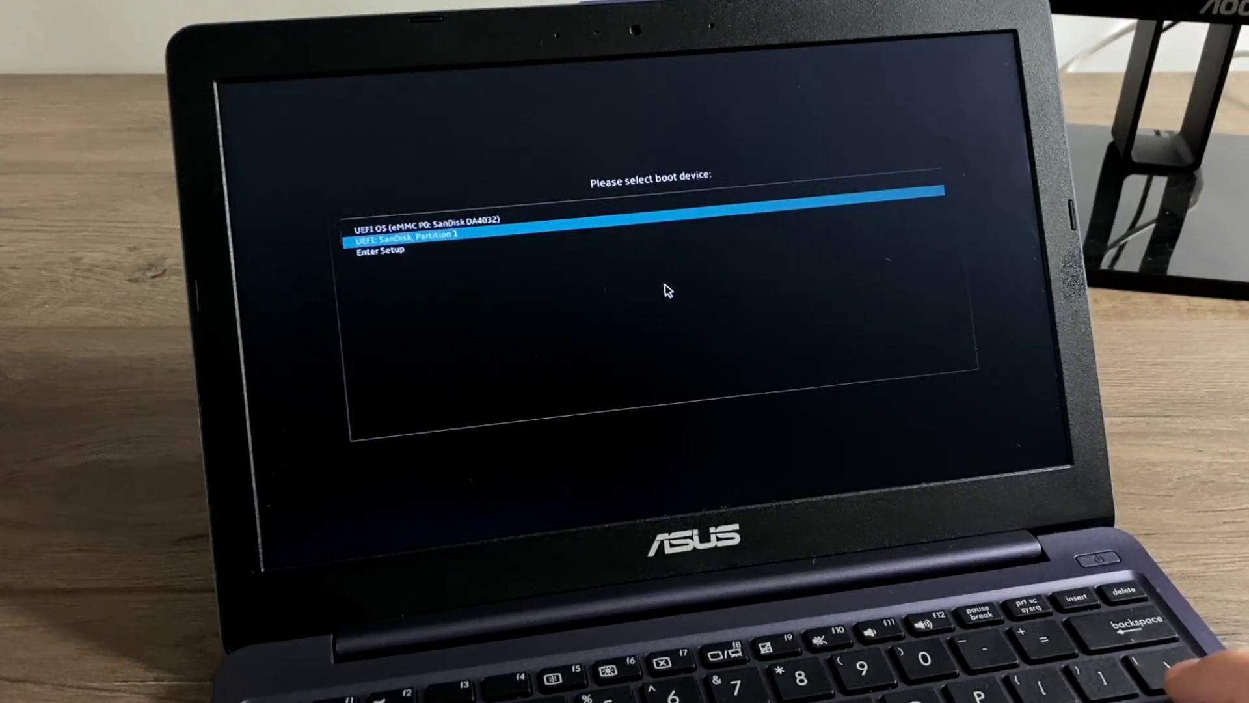
{"action": "key", "text": "Return"}
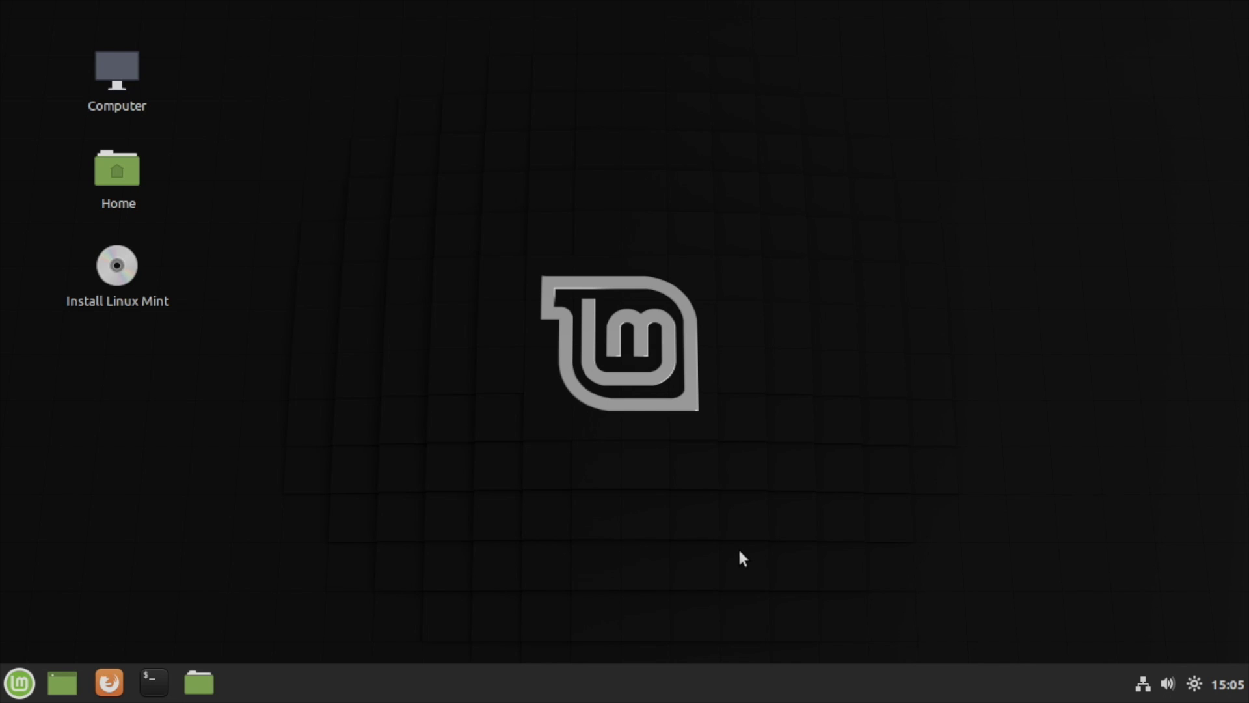
- Verify the Wired connection is on in the network tray, then open the Mint menu
{"action": "left_click", "coordinate": [1140, 685]}
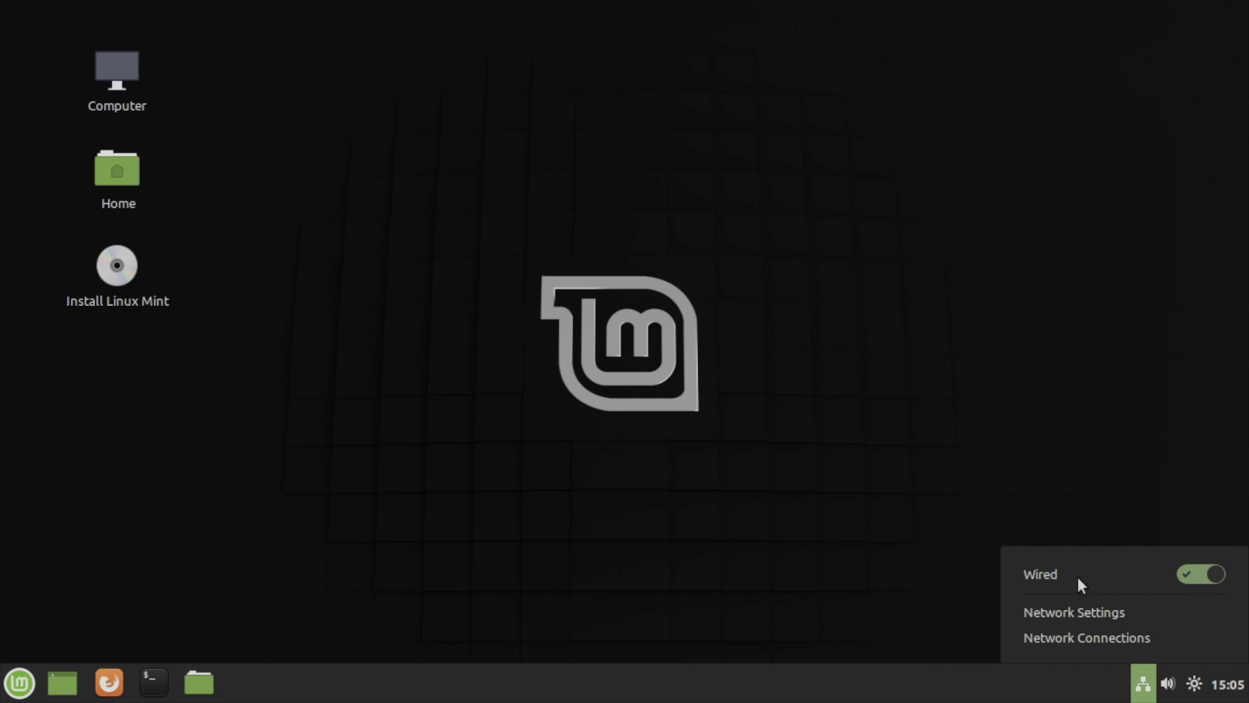
{"action": "left_click", "coordinate": [1088, 413]}
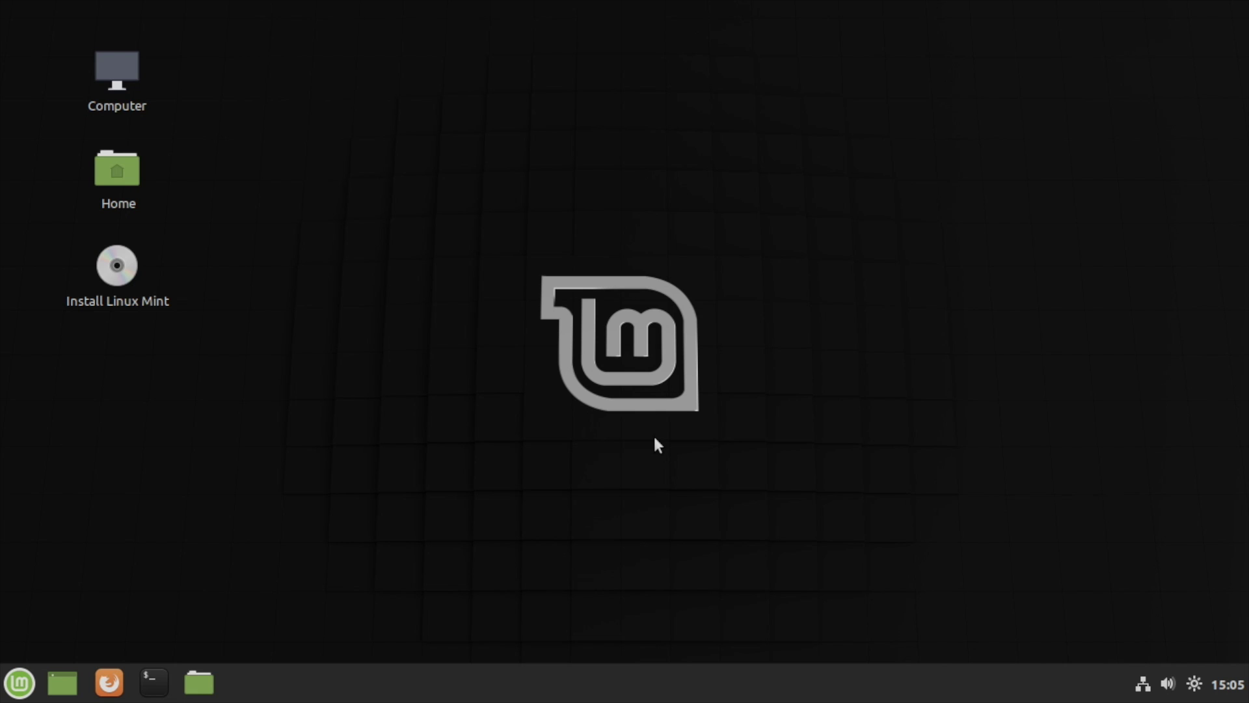
{"action": "left_click", "coordinate": [15, 689]}
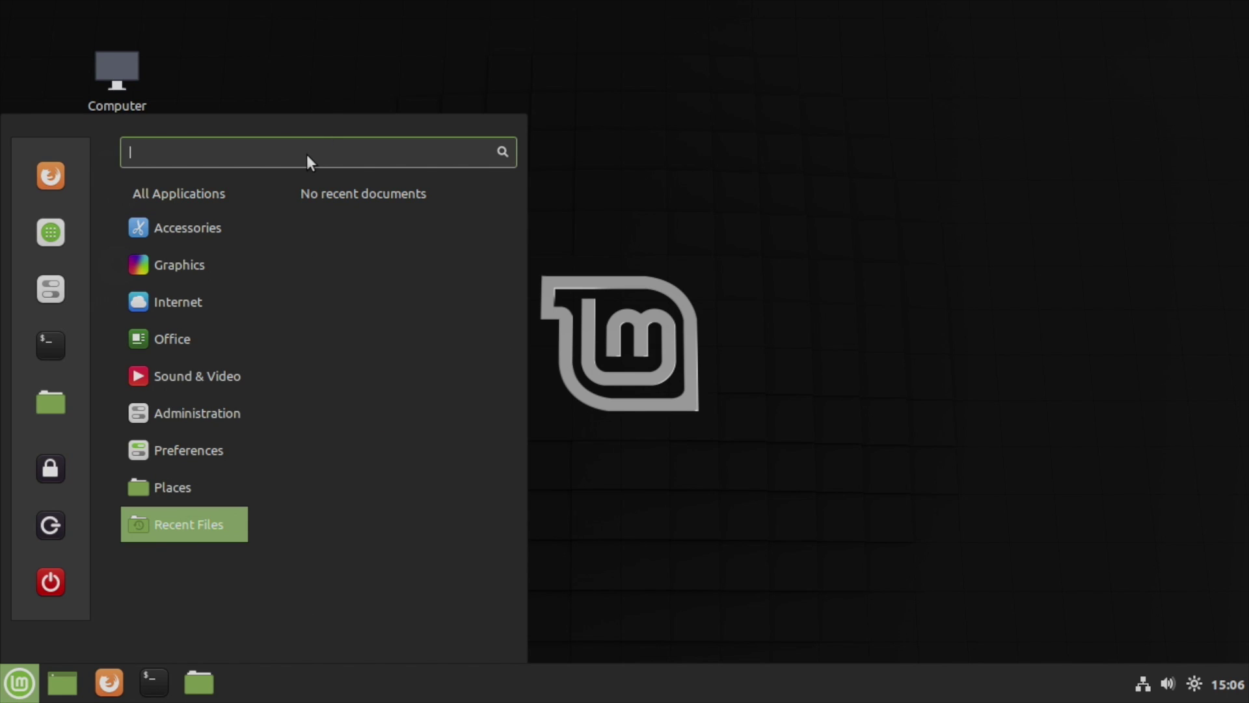
- Launch GParted via 'gpar', compare /dev/sda (238.47 GiB) with /dev/sdb (28.64 GiB), then close it
{"action": "type", "text": "gpar"}
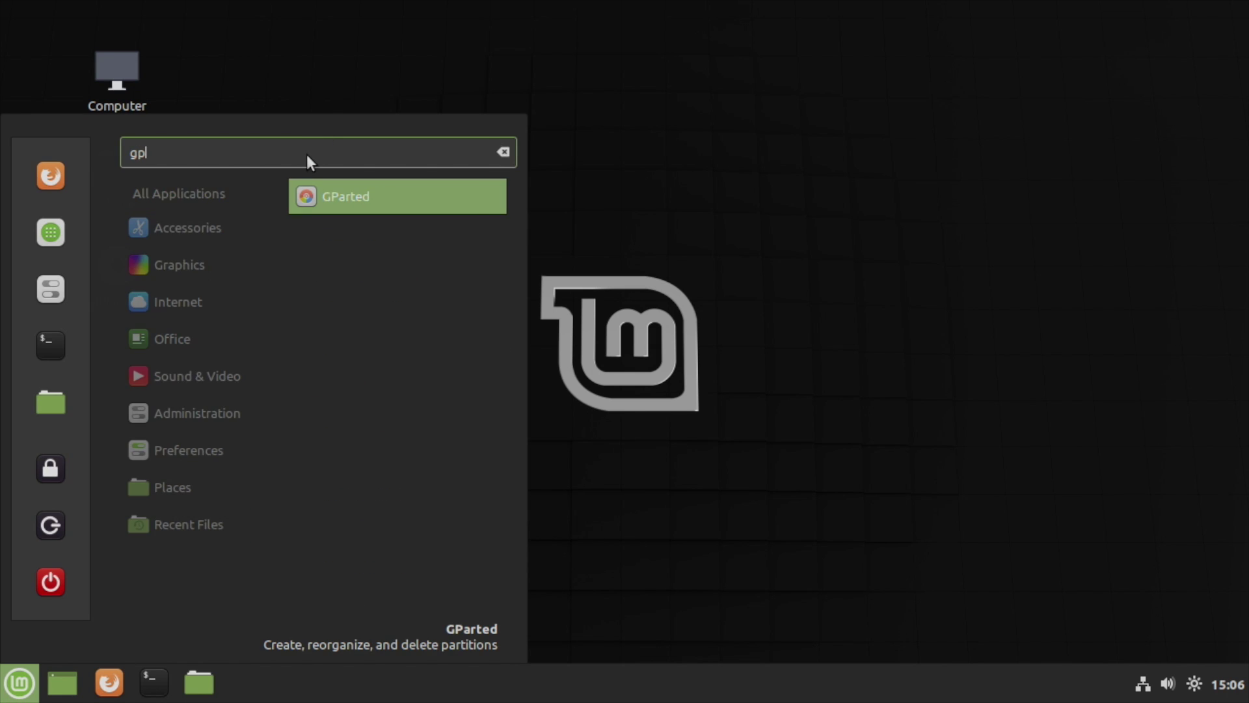
{"action": "left_click", "coordinate": [339, 197]}
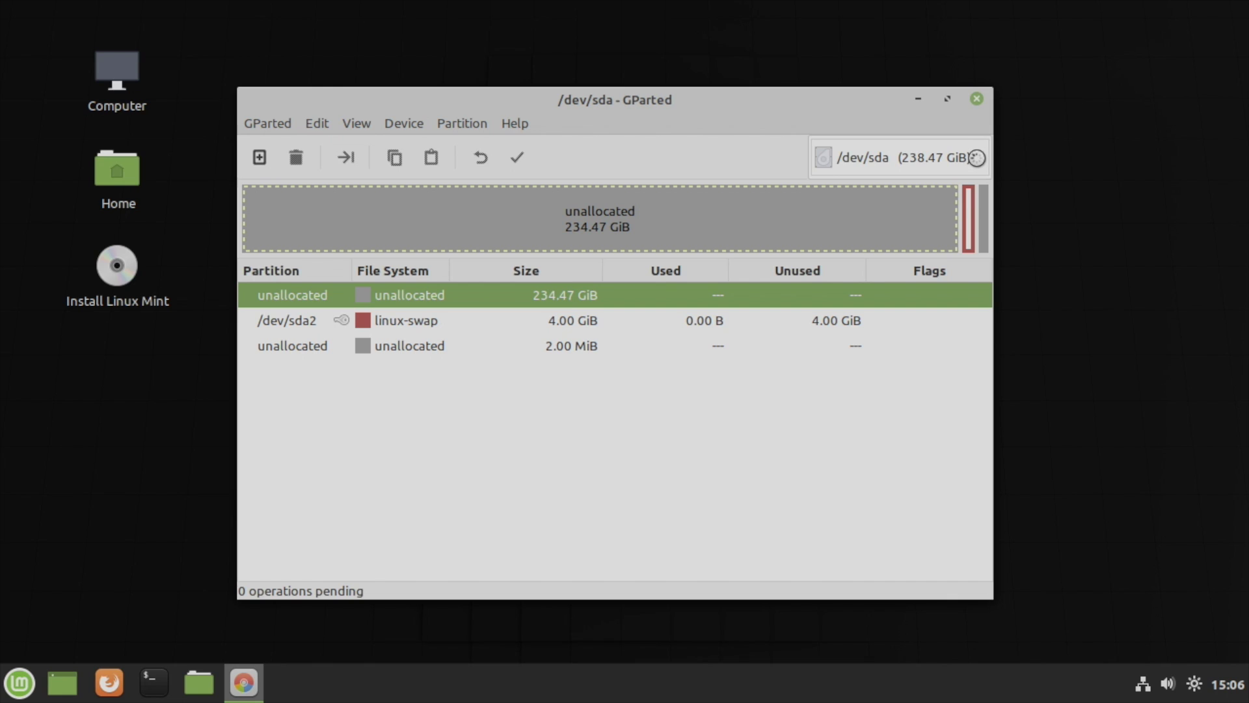
{"action": "left_click", "coordinate": [976, 156]}
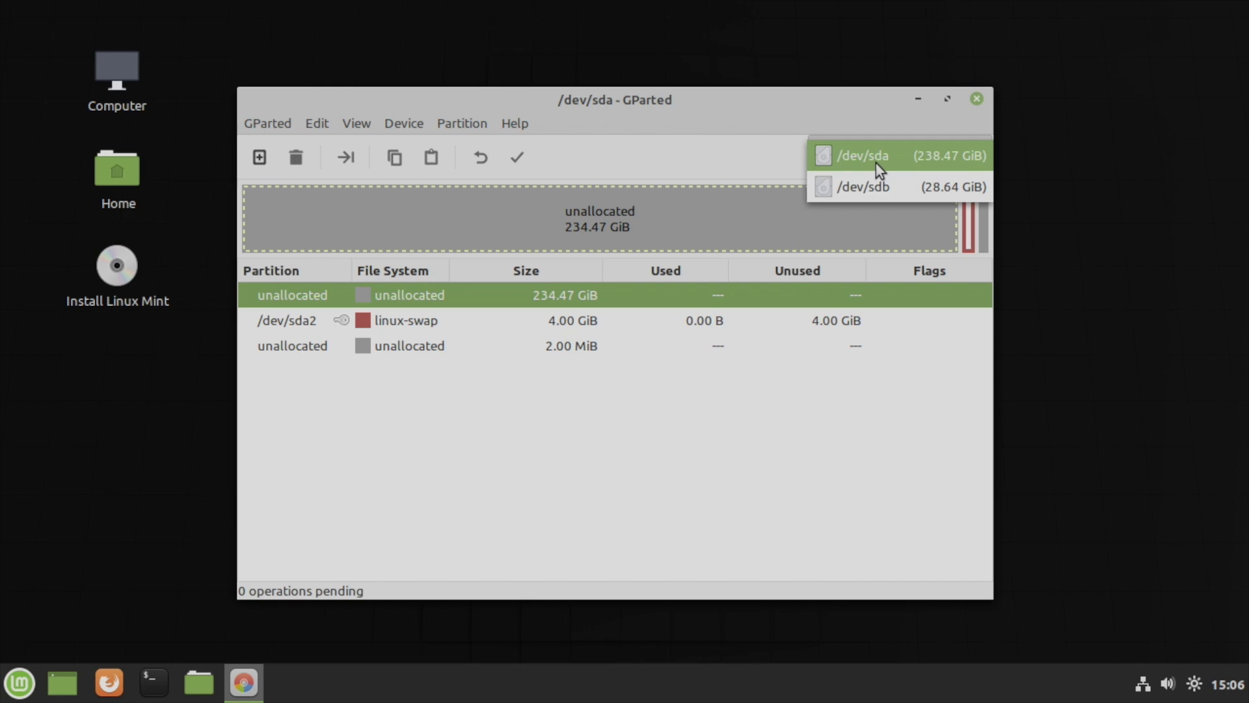
{"action": "left_click", "coordinate": [976, 98]}
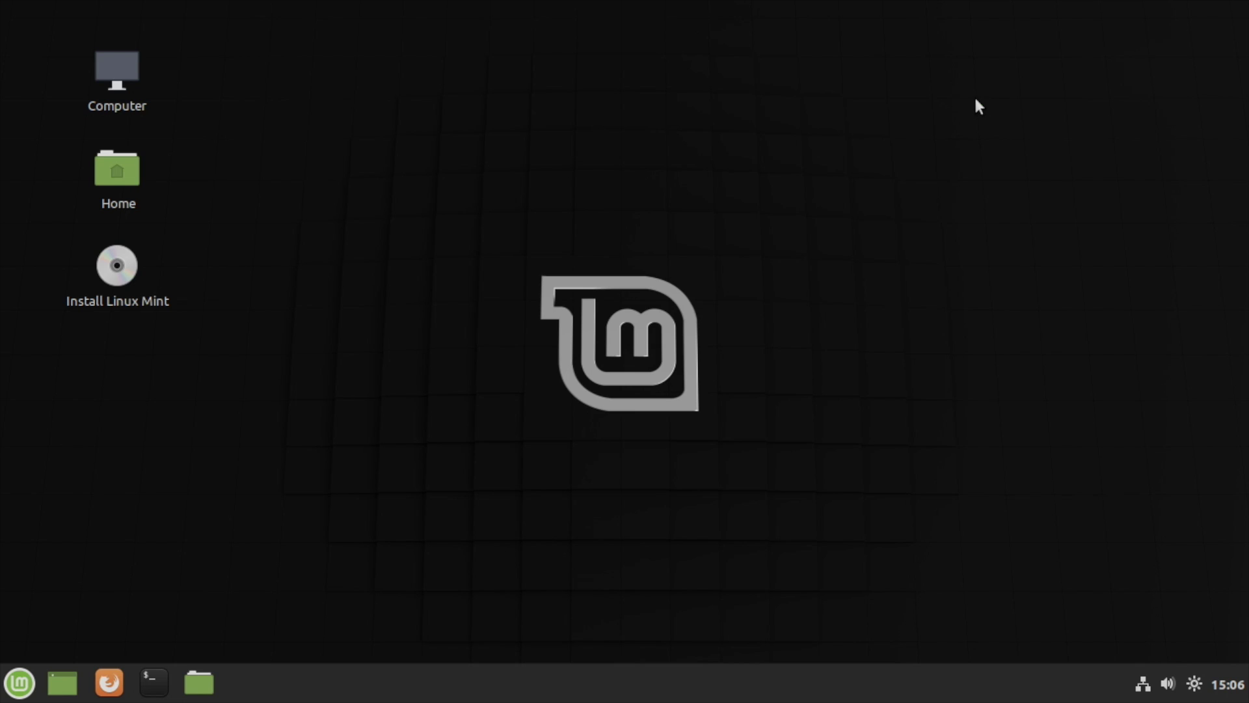
- Search File System for 'chrom' and open the Chrome OS folder on /cdrom
{"action": "left_click", "coordinate": [112, 185]}
{"action": "double_click", "coordinate": [111, 185]}
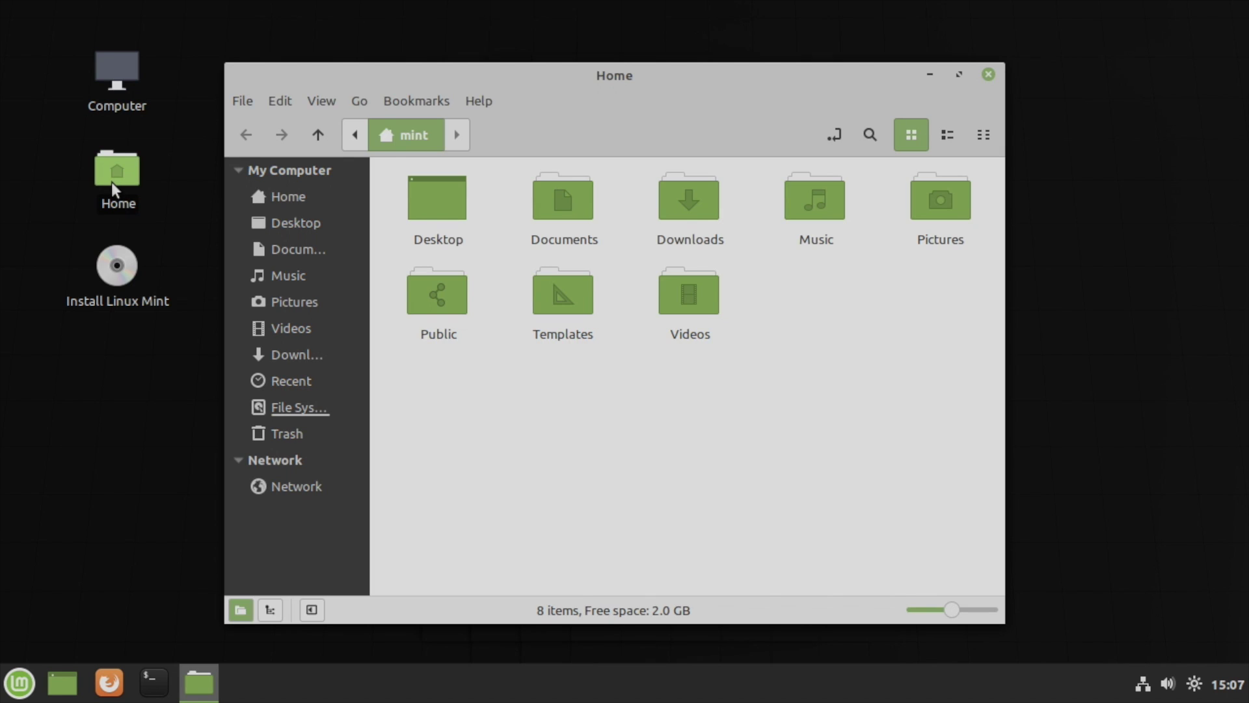
{"action": "left_click", "coordinate": [315, 408]}
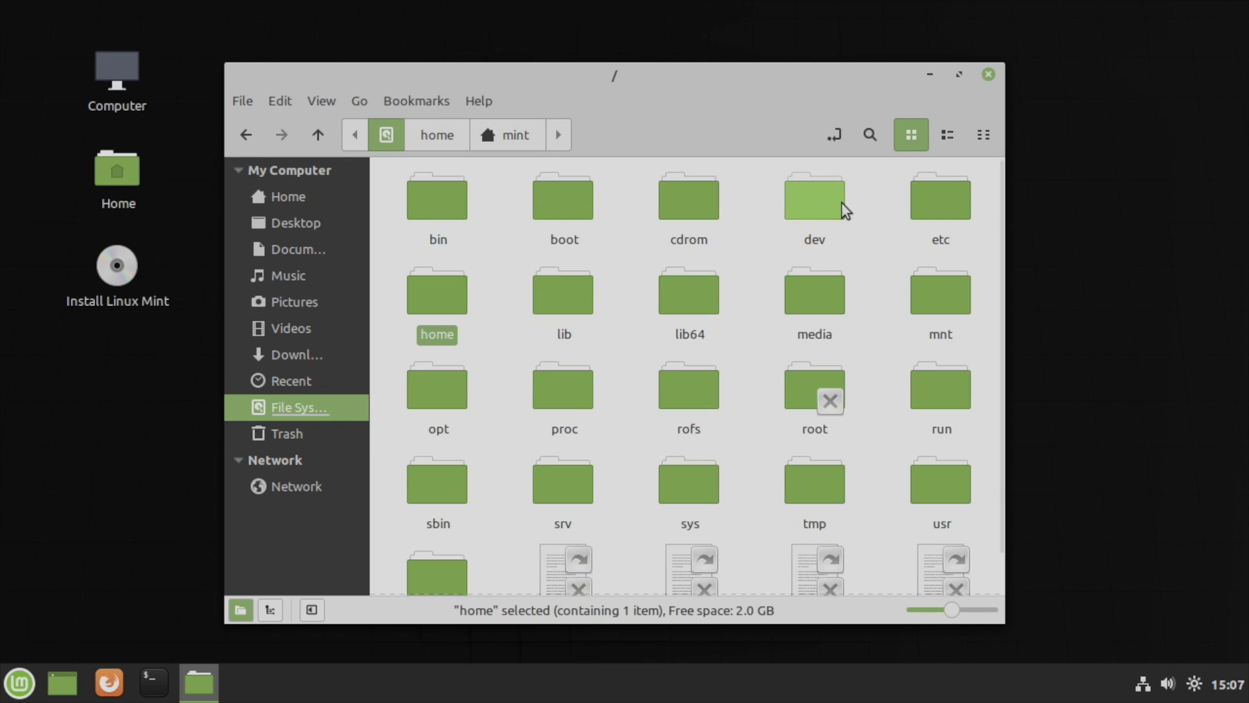
{"action": "left_click", "coordinate": [871, 135]}
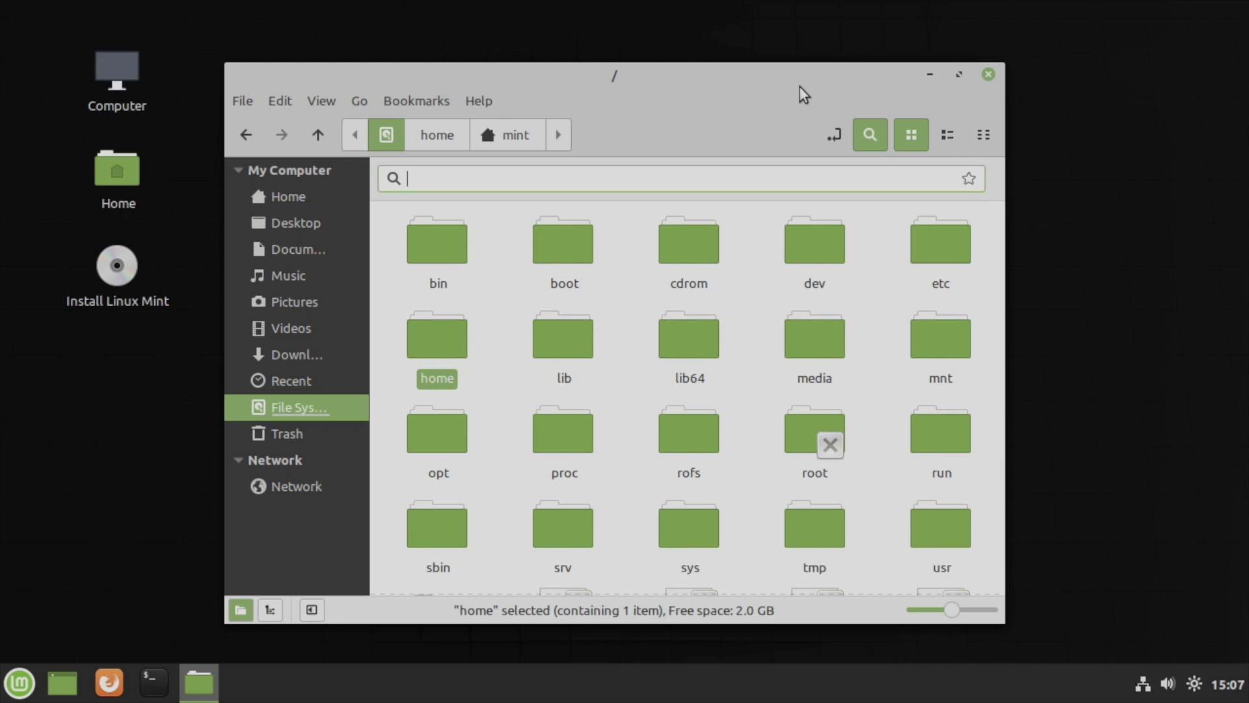
{"action": "type", "text": "chrom"}
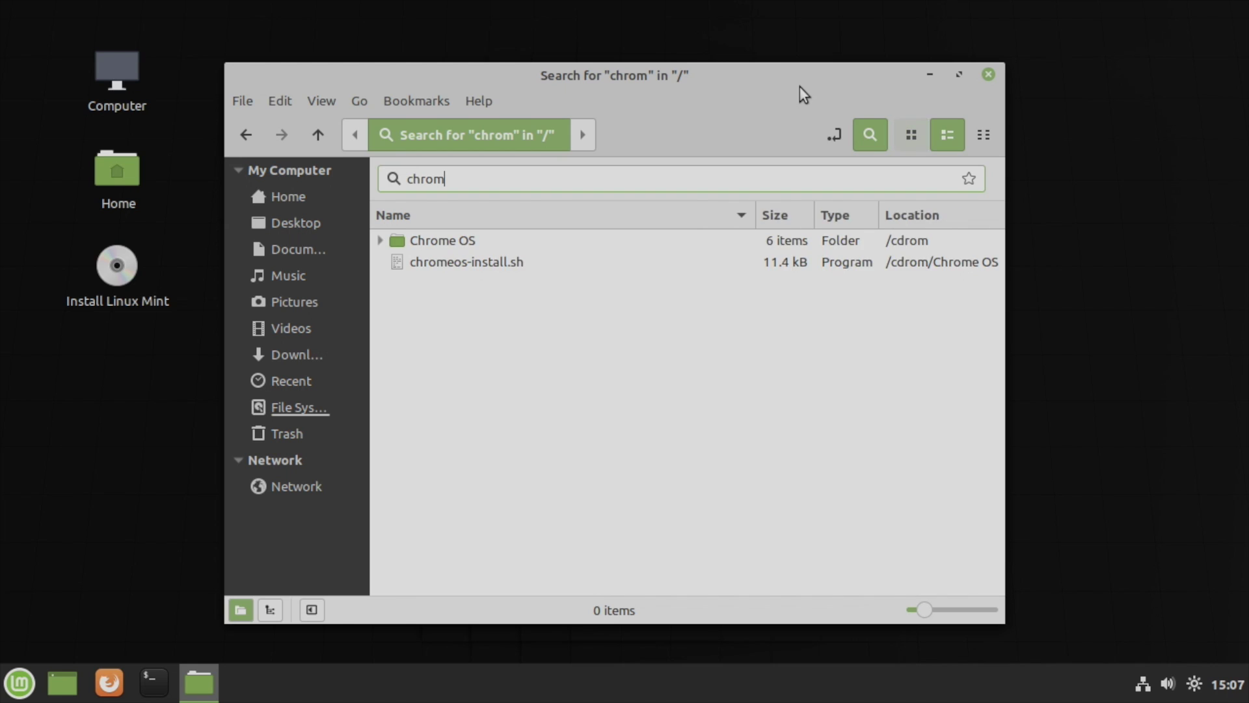
{"action": "double_click", "coordinate": [443, 242]}
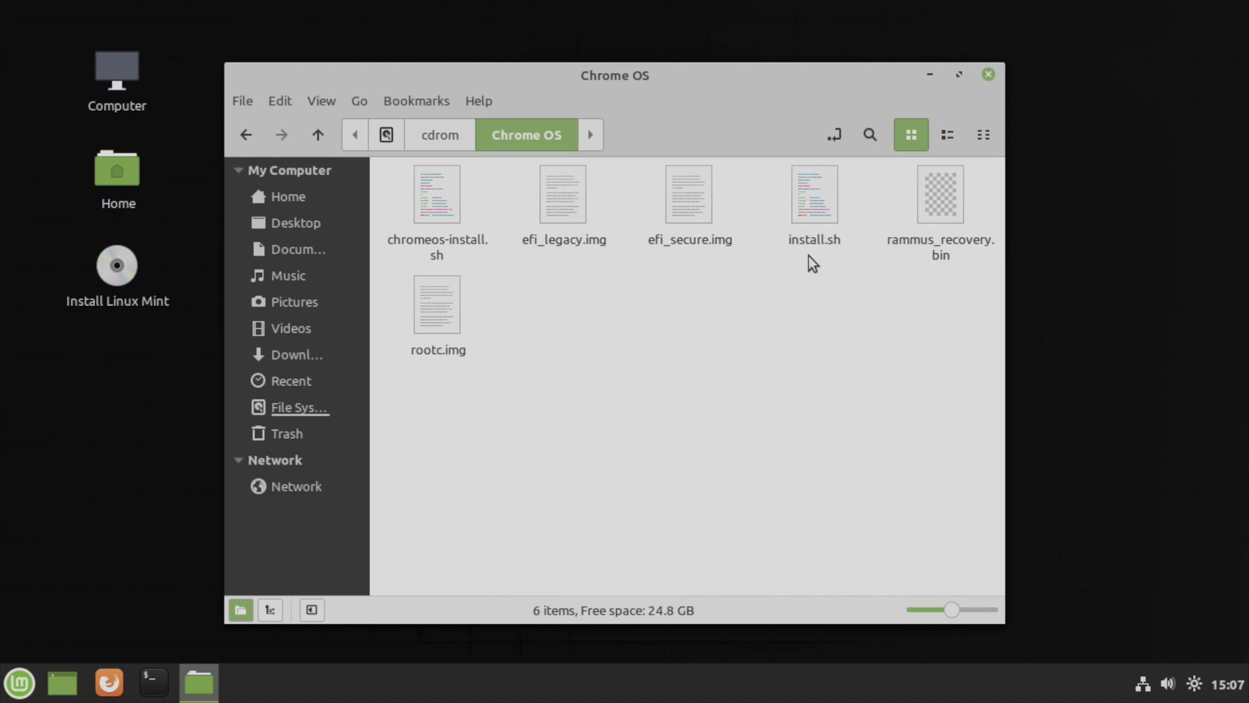
{"action": "right_click", "coordinate": [606, 321]}
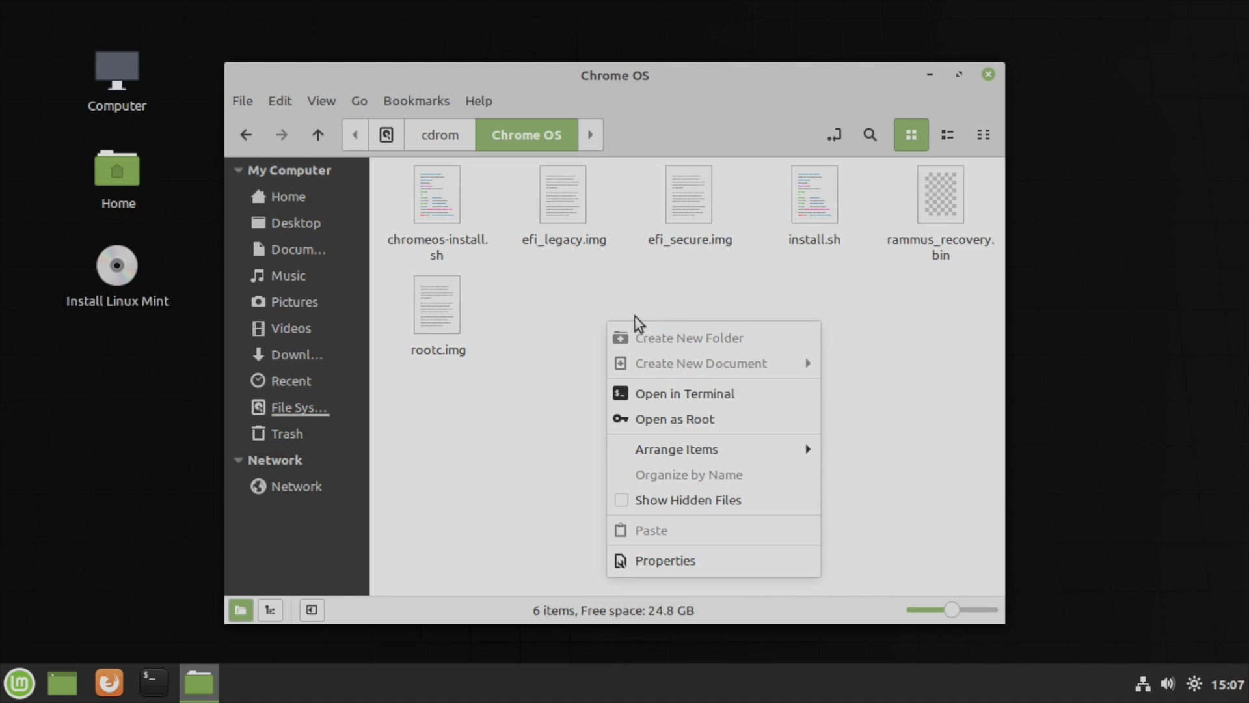
- Open a terminal in the Chrome OS folder and run sudo sh install.sh
{"action": "left_click", "coordinate": [697, 393]}
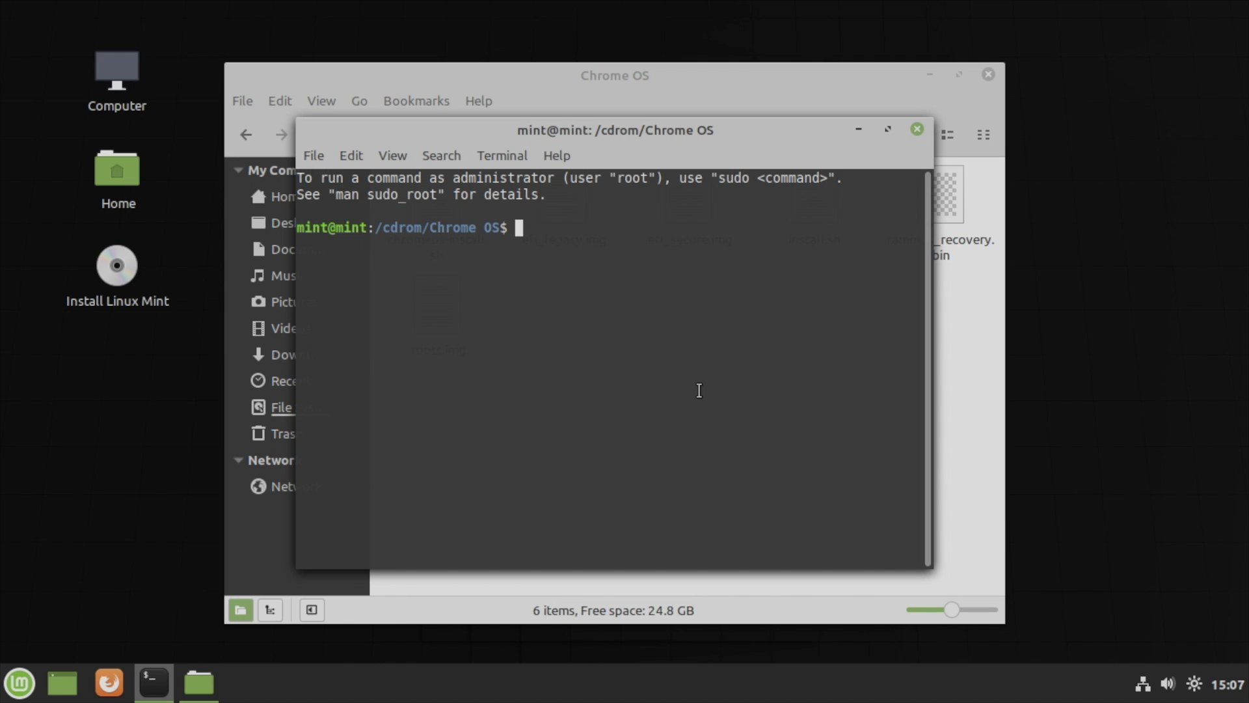
{"action": "type", "text": "sudo sh install.sh"}
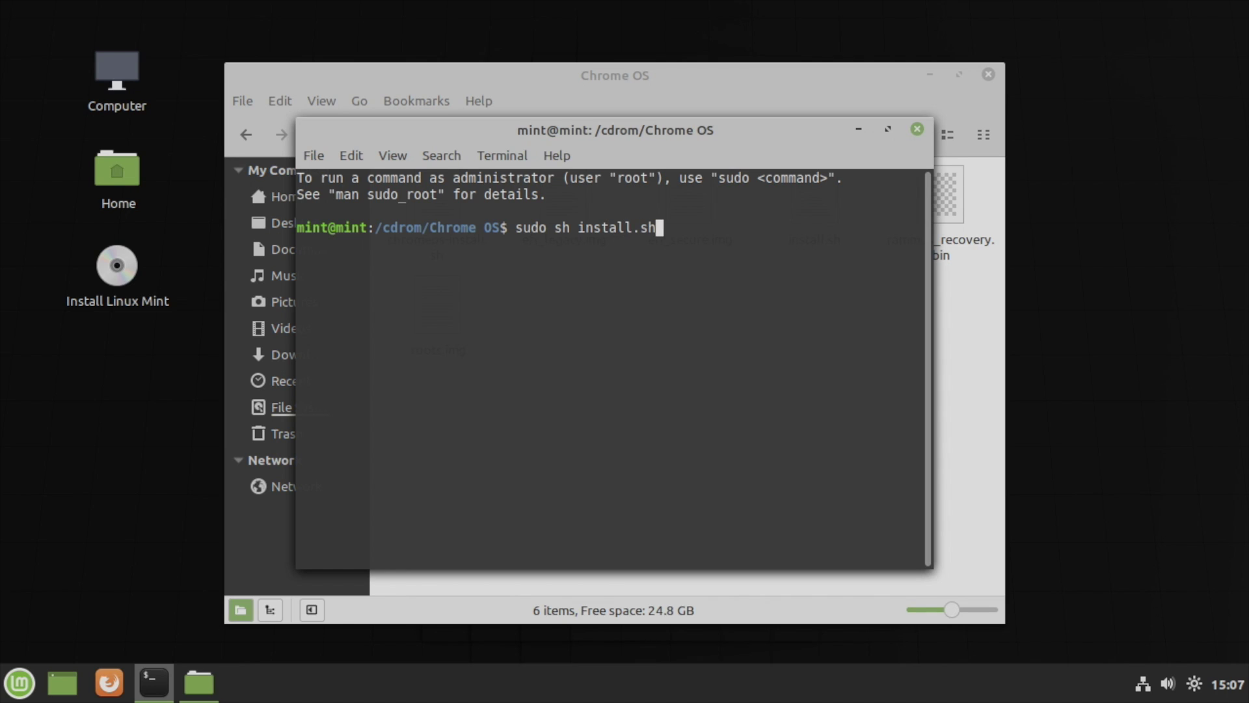
{"action": "key", "text": "Return"}
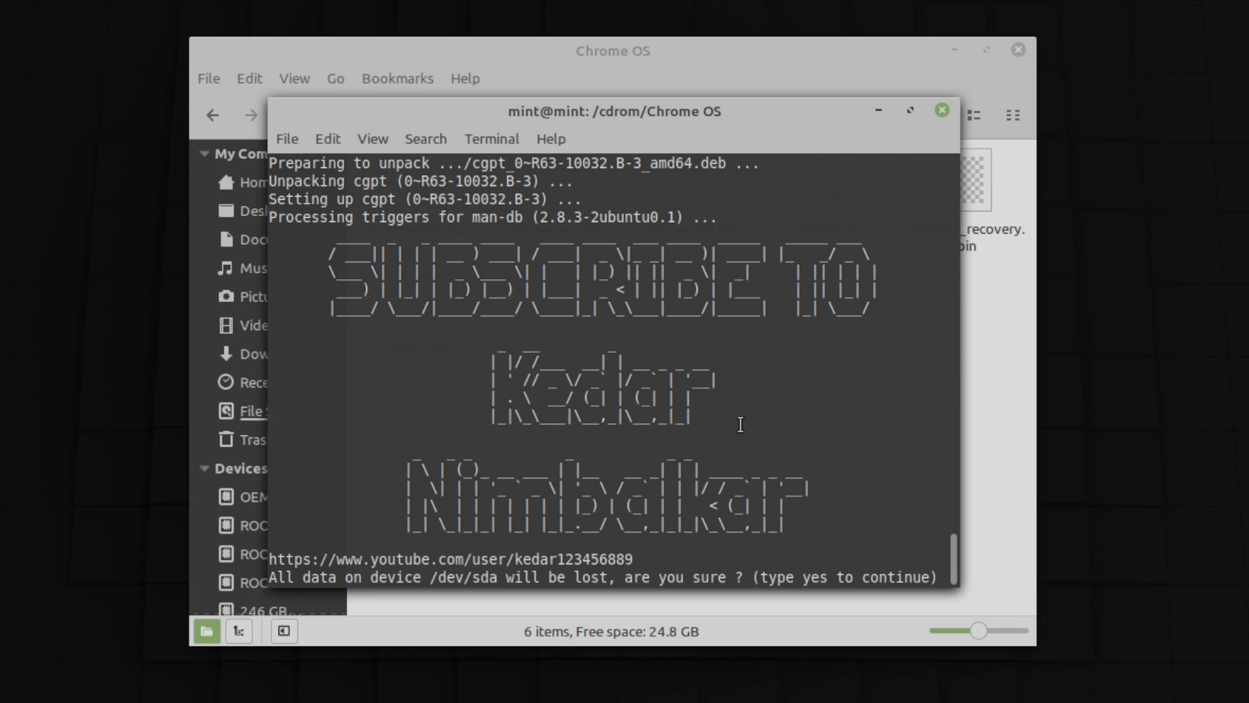
- Confirm with 'yes' to wipe and install onto /dev/sda, then type sudo reboot
{"action": "type", "text": "yes"}
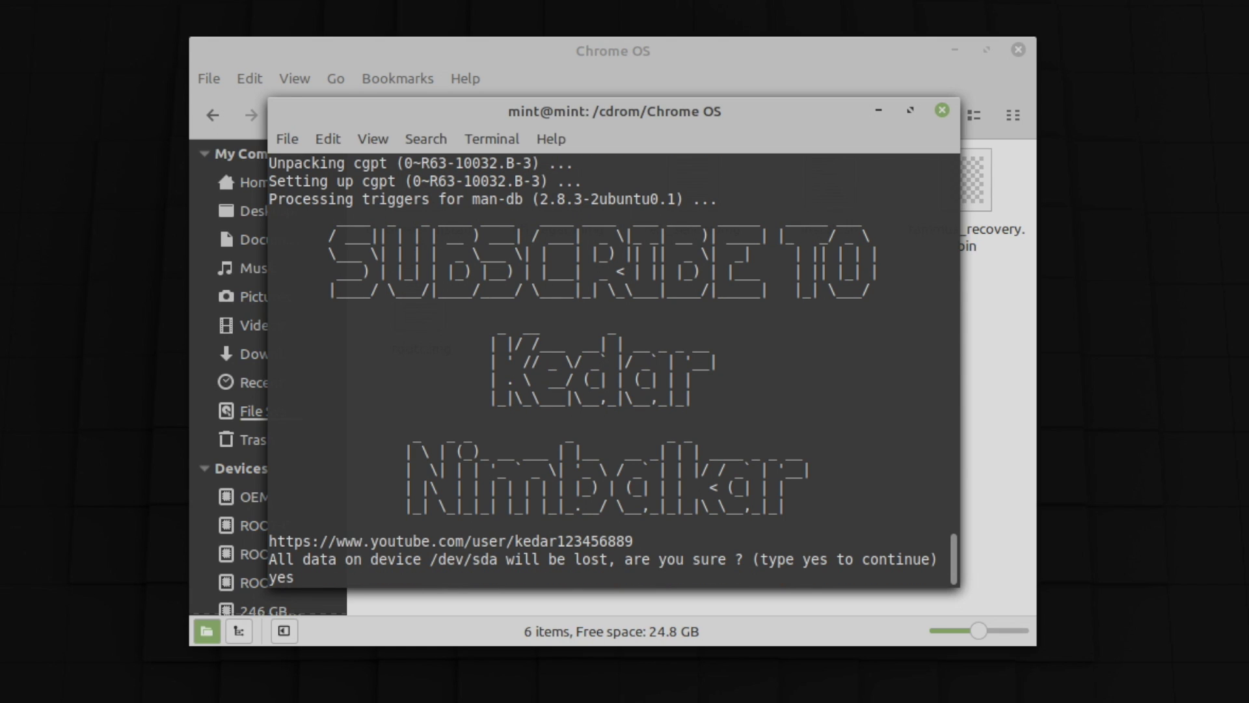
{"action": "key", "text": "Return"}
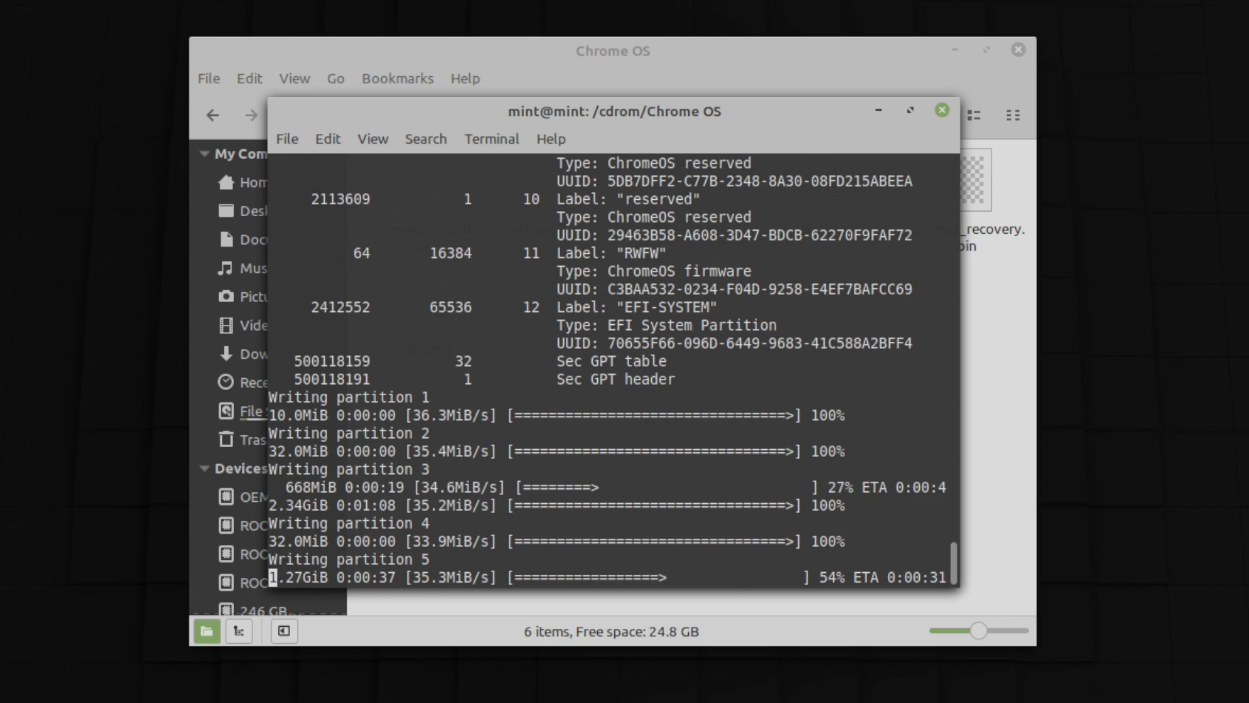
{"action": "type", "text": "sudo r"}
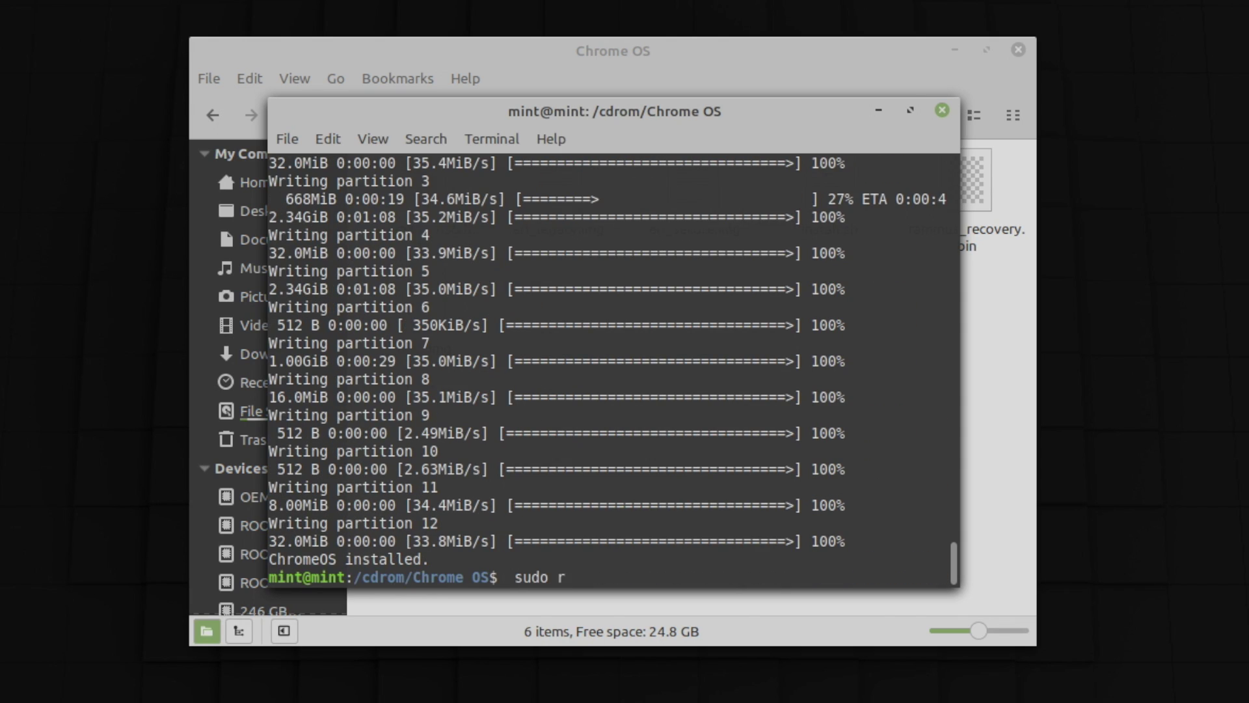
{"action": "type", "text": "eboo"}
{"action": "type", "text": "t"}
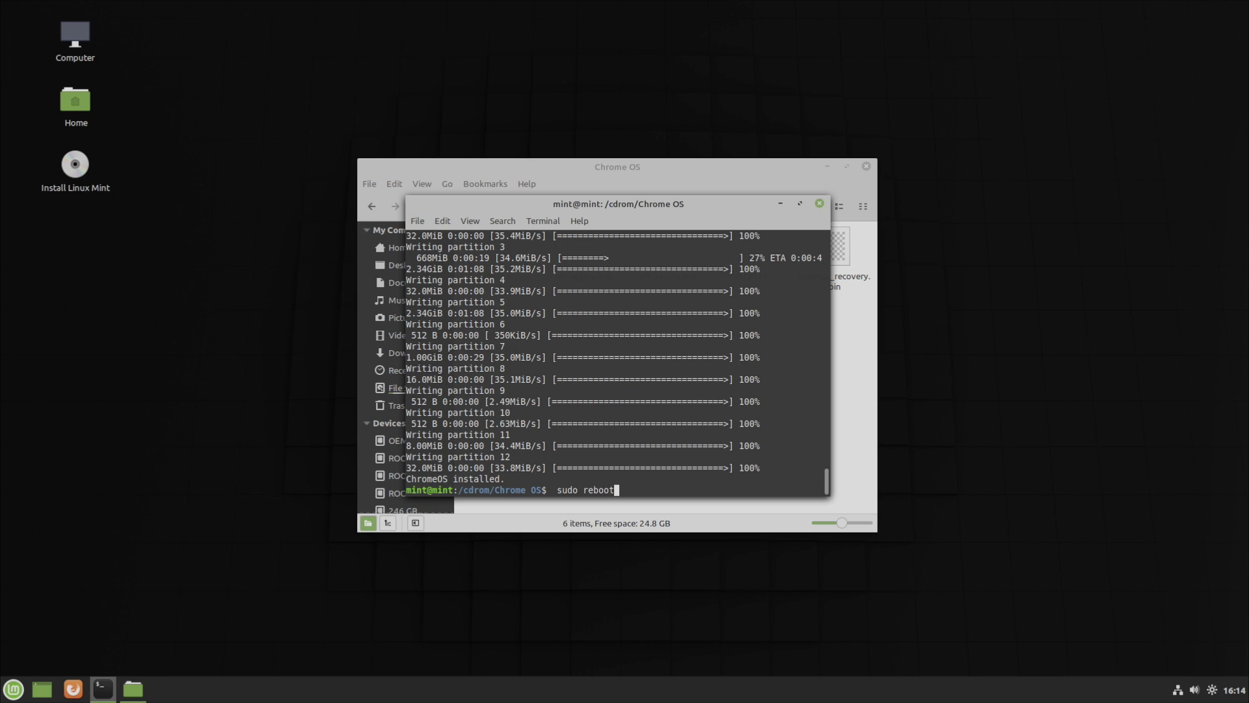
- Restart from the Mint menu's Quit options and boot the ChromeOS entry in GRUB
{"action": "left_click", "coordinate": [14, 688]}
{"action": "left_click", "coordinate": [36, 622]}
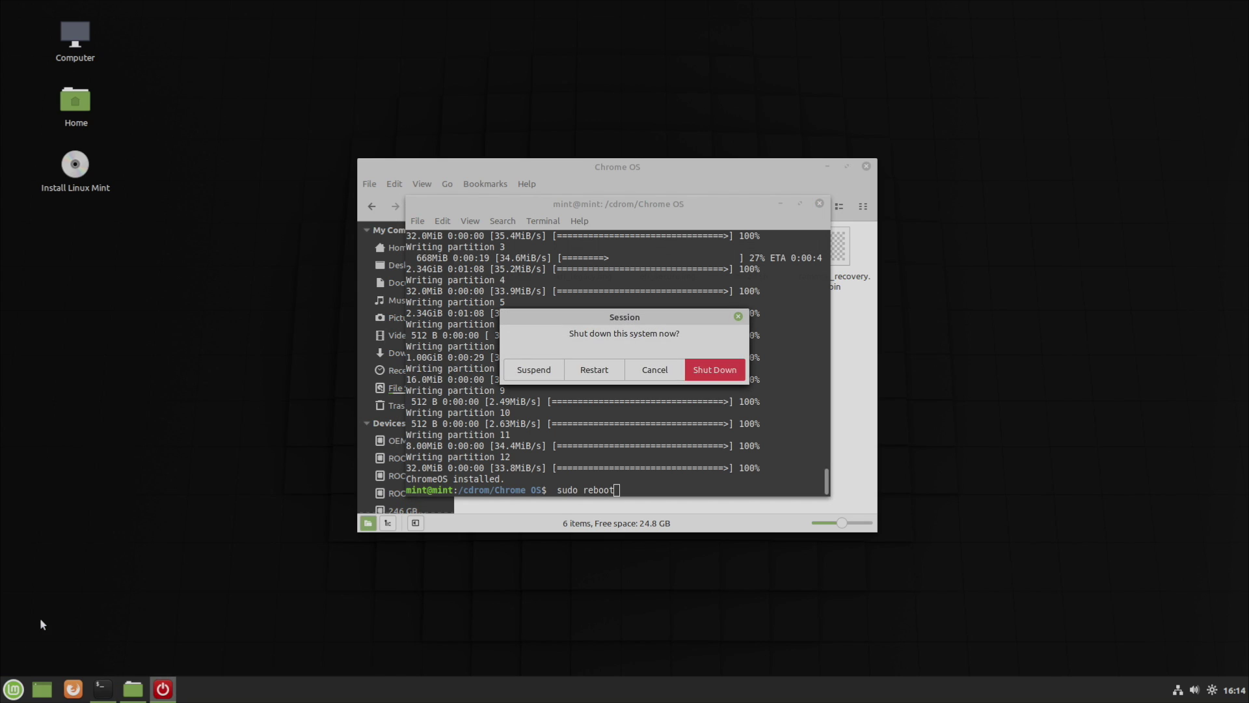
{"action": "left_click", "coordinate": [599, 370]}
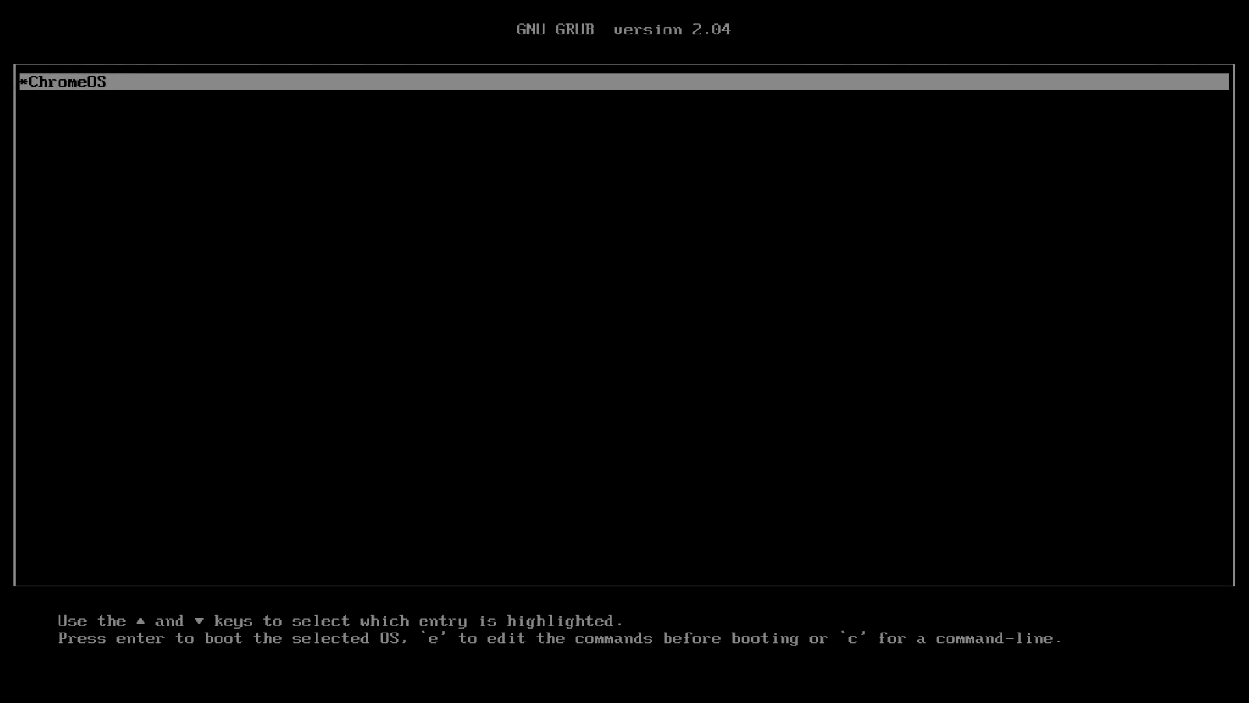
{"action": "key", "text": "Return"}
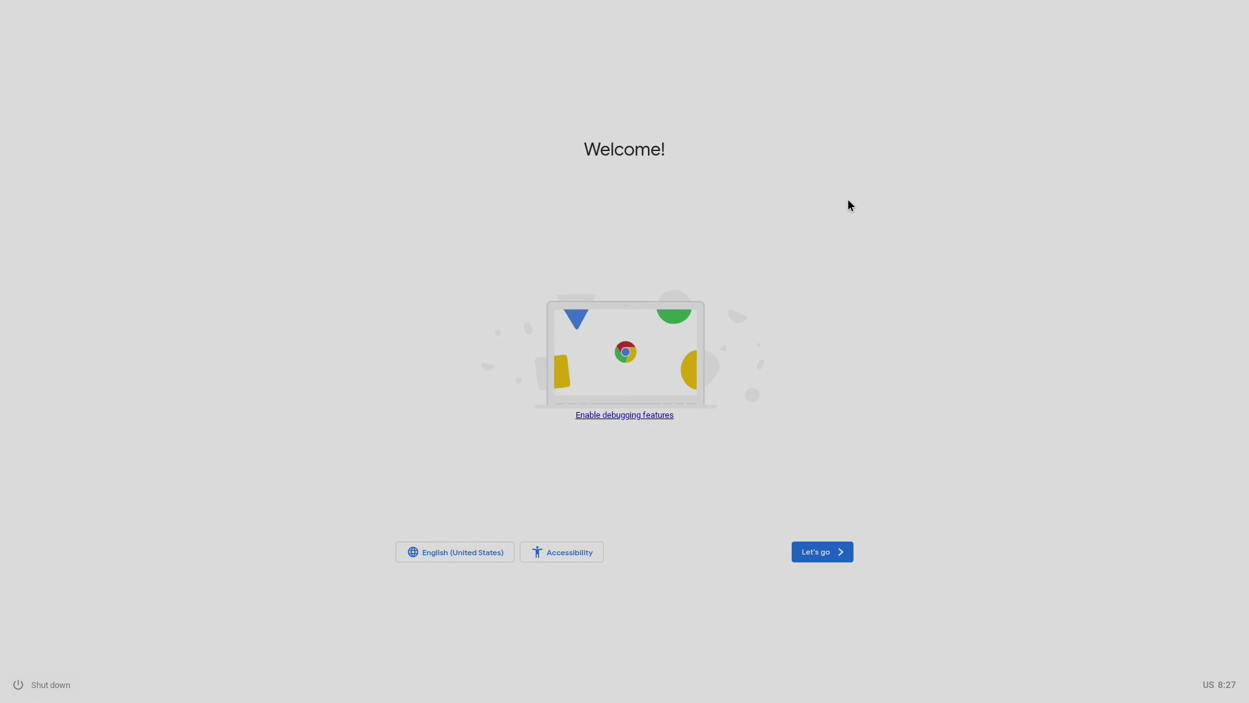
- Start setup, continue on Ethernet, accept the terms, and decline Google Assistant
{"action": "left_click", "coordinate": [822, 556]}
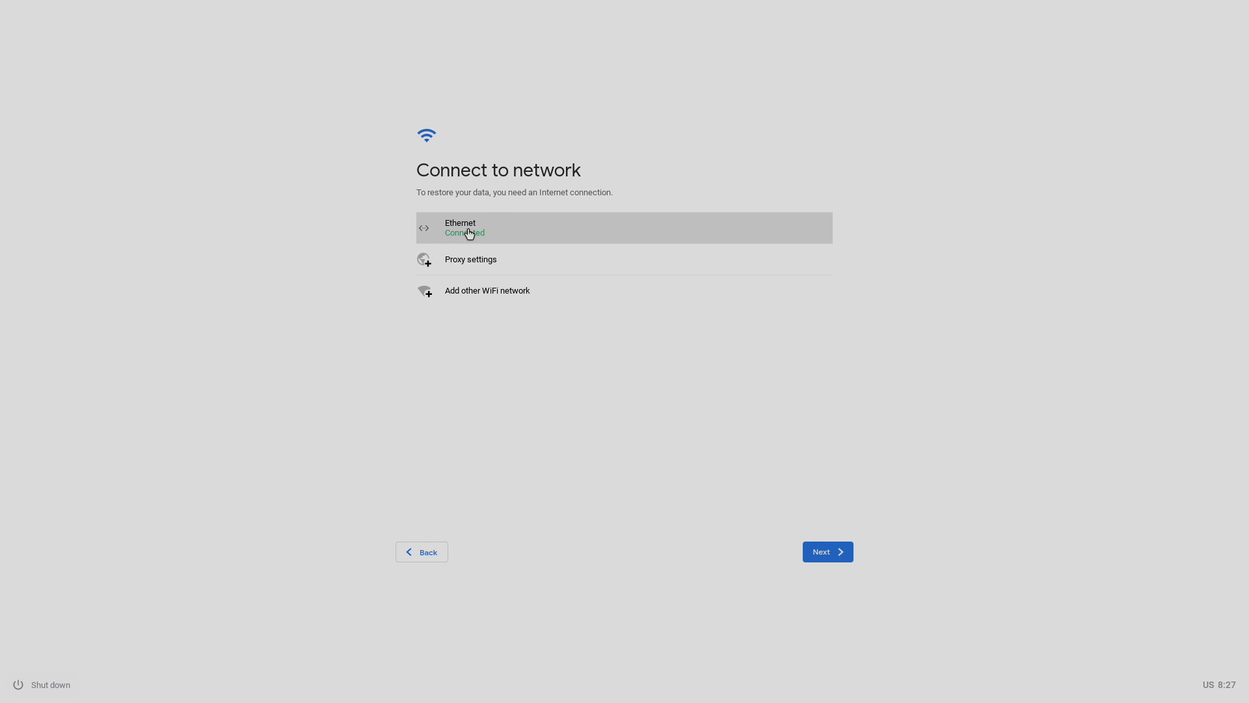
{"action": "left_click", "coordinate": [827, 558]}
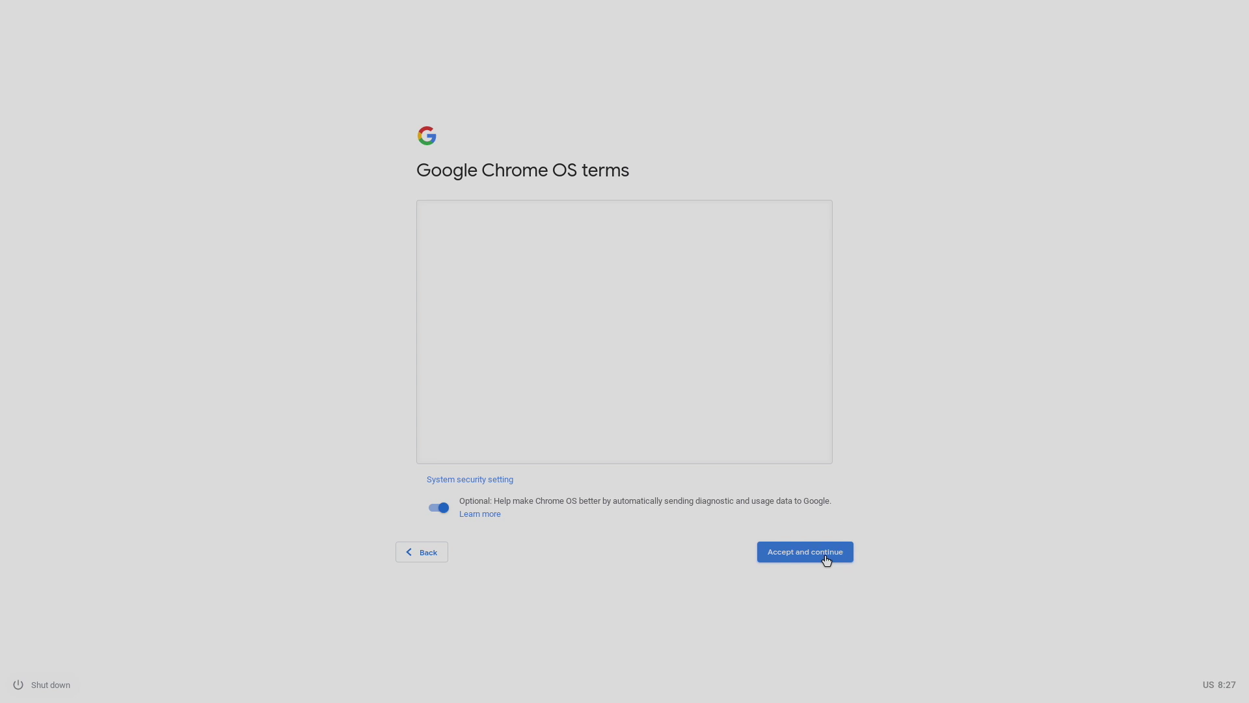
{"action": "left_click", "coordinate": [786, 554]}
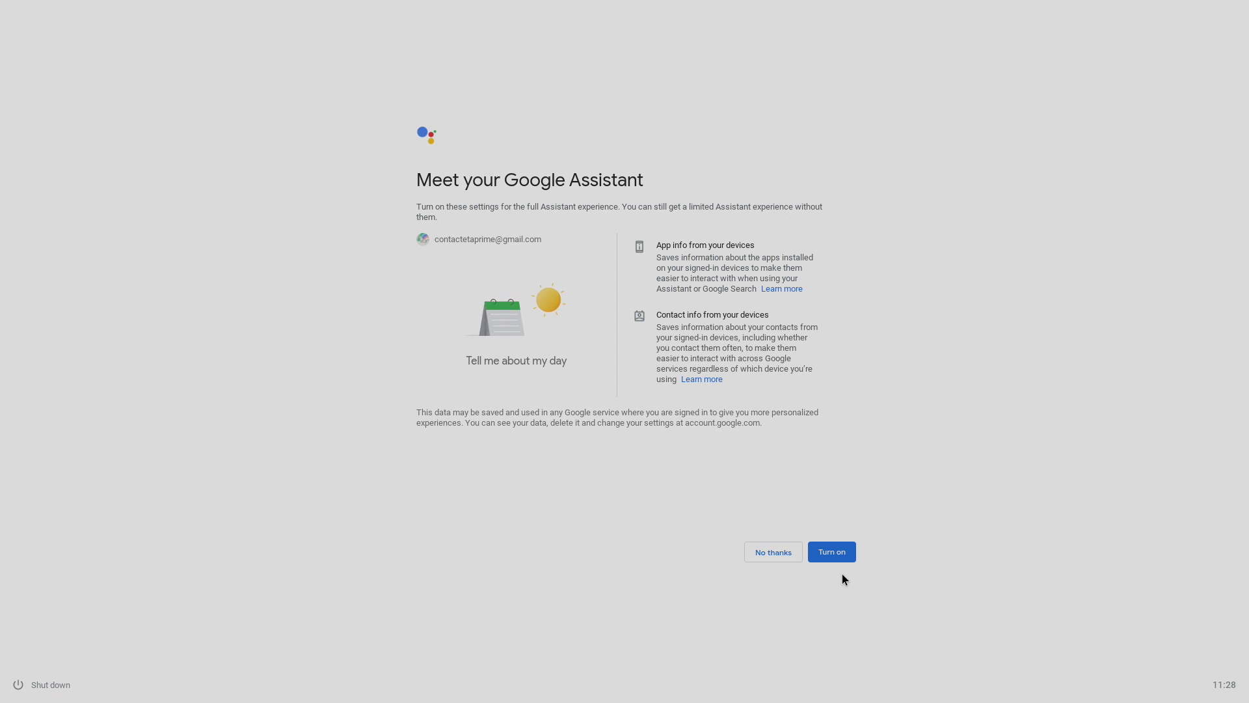
{"action": "left_click", "coordinate": [782, 559]}
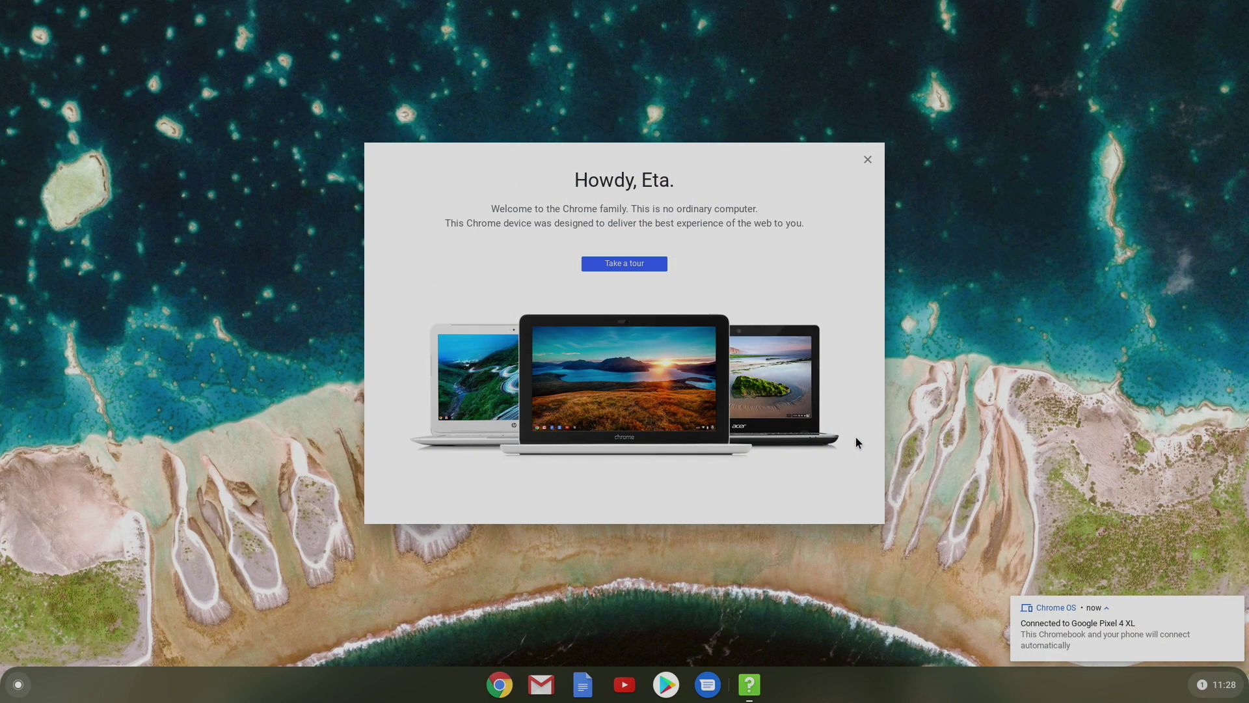
- Dismiss the welcome message and launch Google Chrome from the app launcher
{"action": "left_click", "coordinate": [872, 163]}
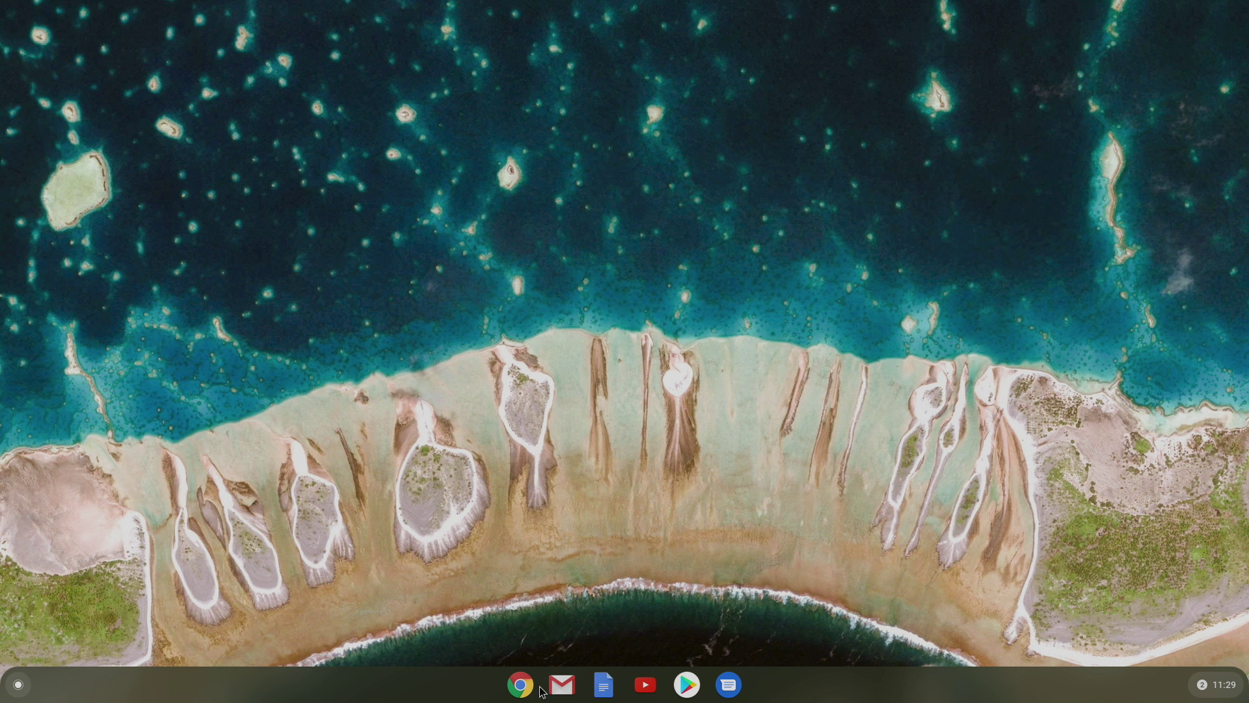
{"action": "left_click", "coordinate": [19, 685]}
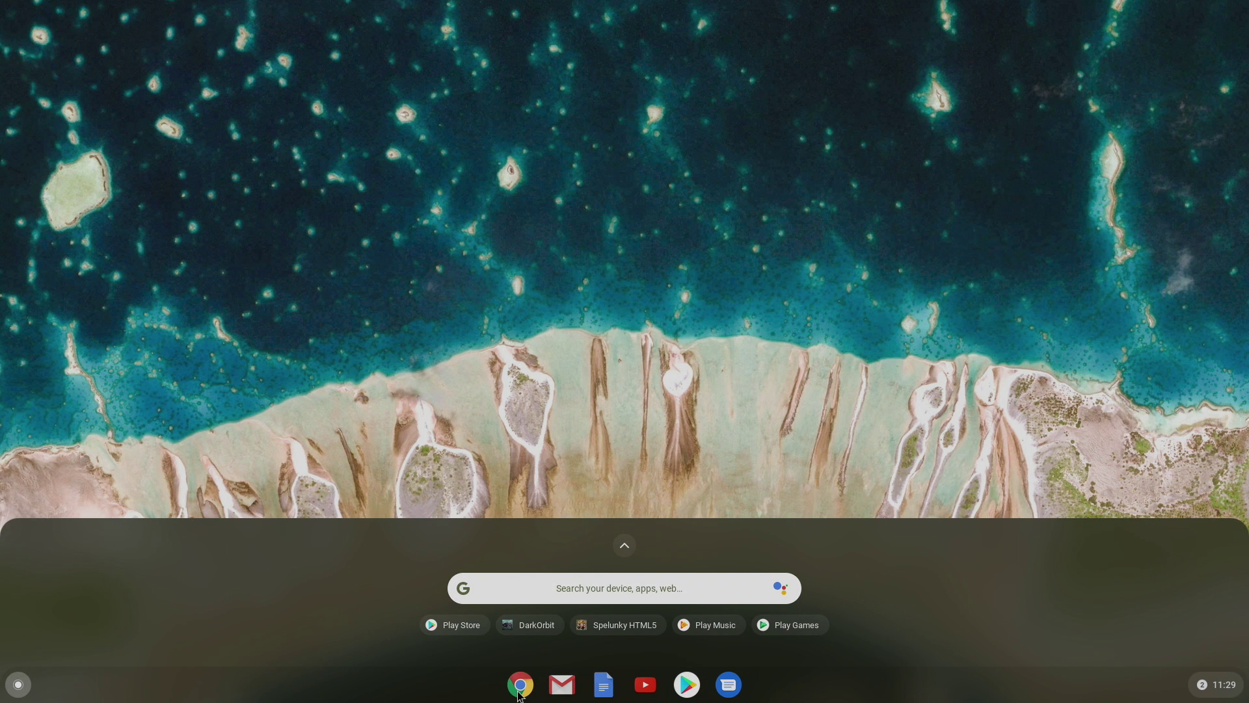
{"action": "left_click", "coordinate": [520, 691]}
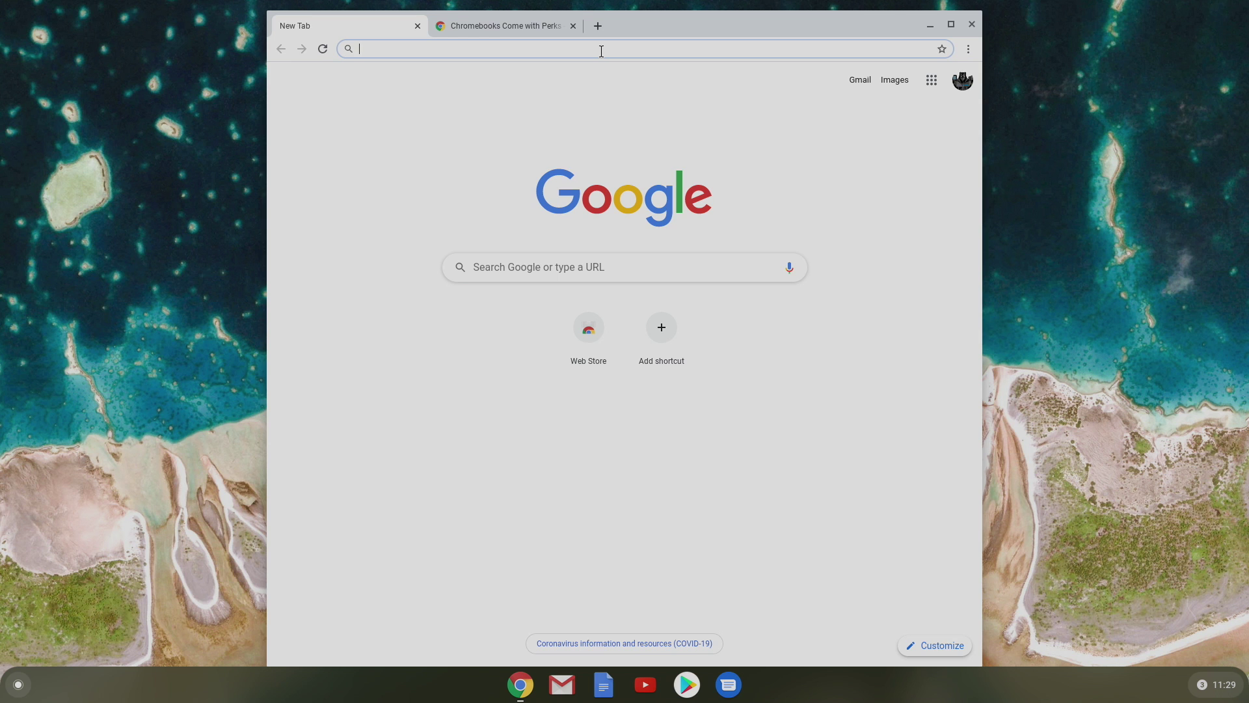
- Search for YouTube, play and skip ahead in Big Buck Bunny 4K, then close Chrome
{"action": "type", "text": "youtube"}
{"action": "key", "text": "Return"}
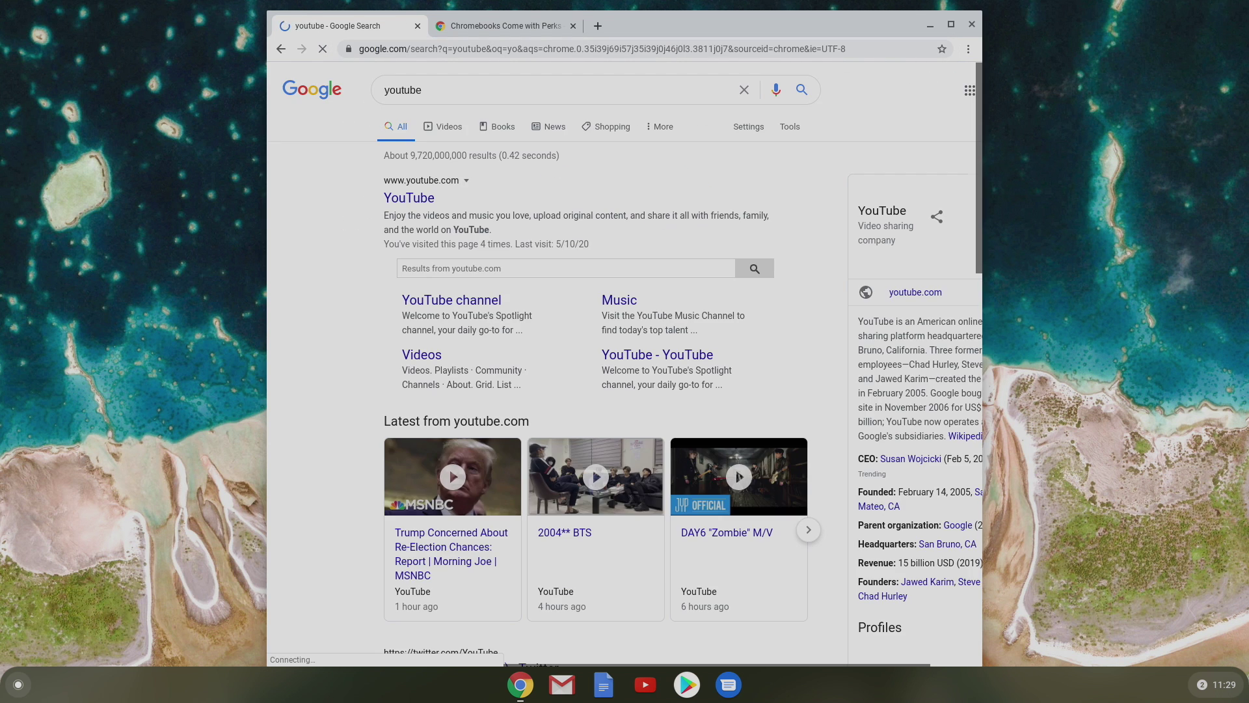
{"action": "left_click", "coordinate": [410, 198]}
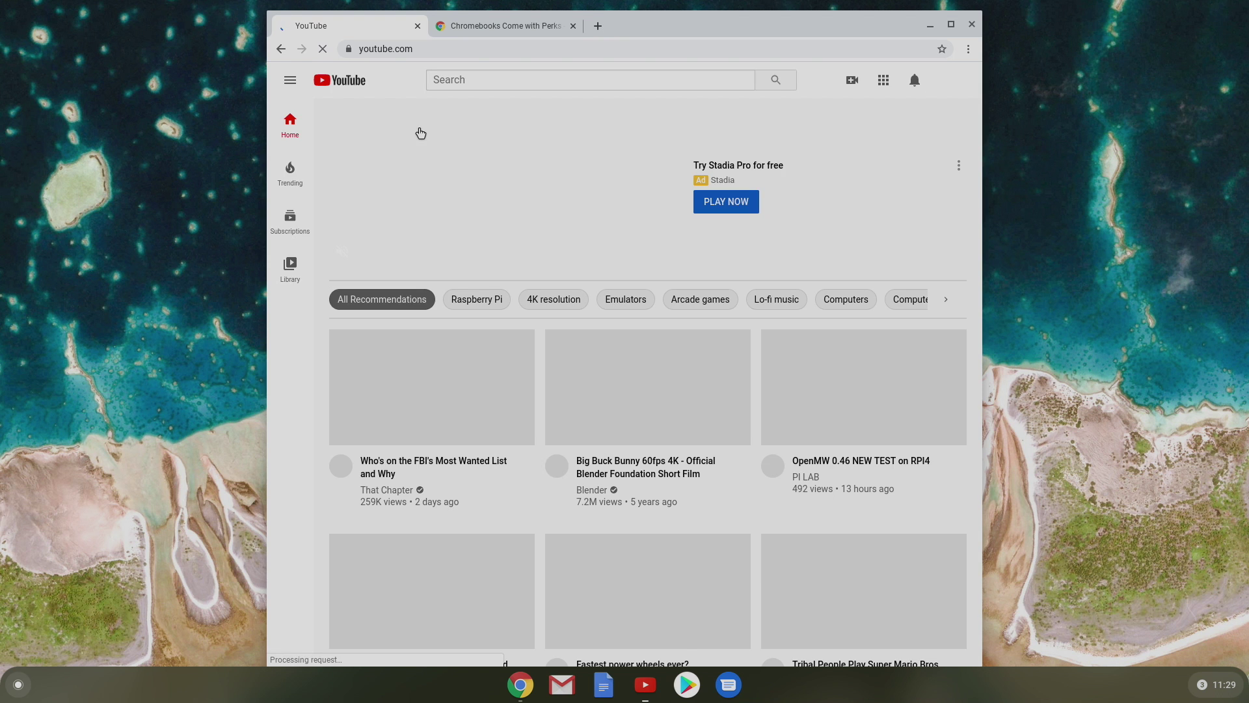
{"action": "left_click", "coordinate": [647, 387]}
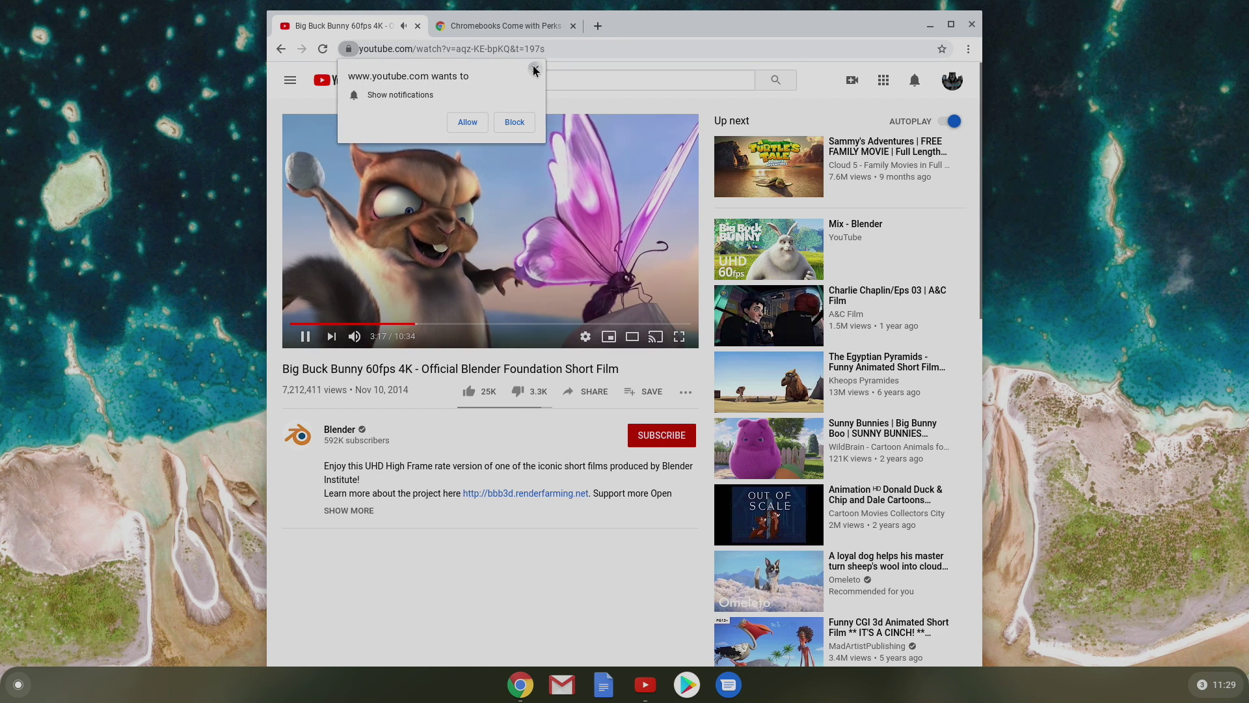
{"action": "left_click", "coordinate": [517, 124]}
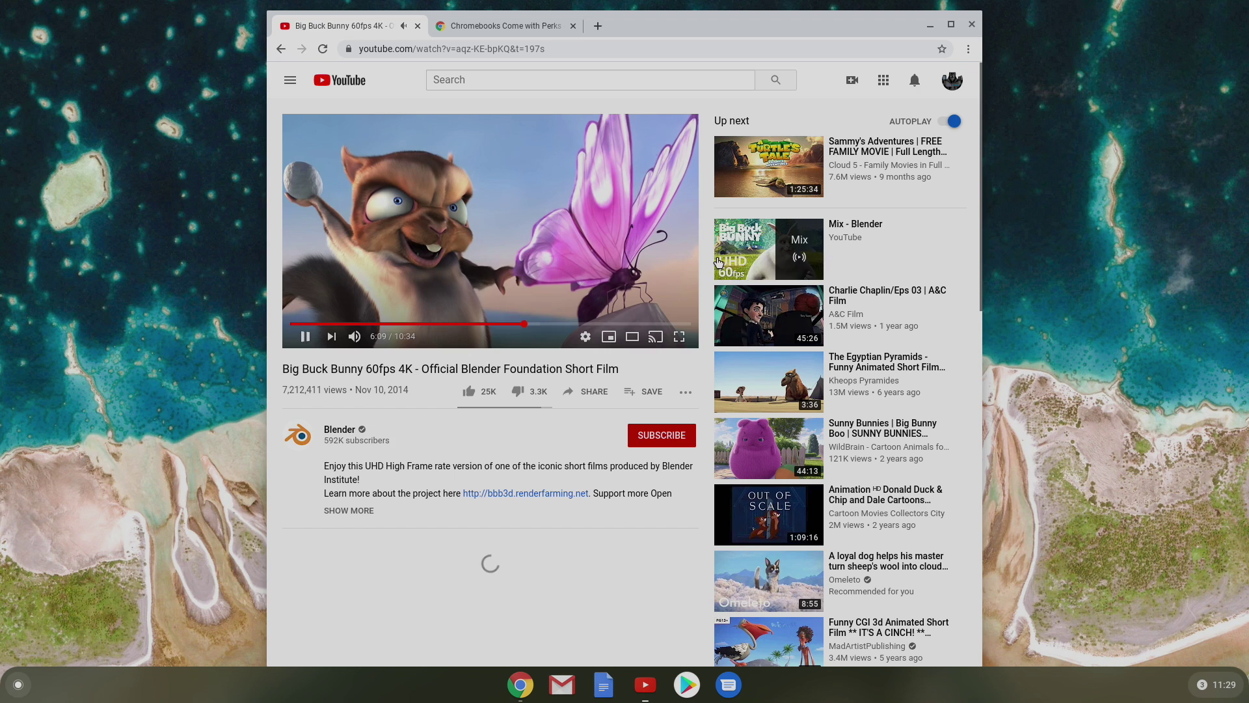
{"action": "left_click", "coordinate": [972, 25]}
- Install the AIDA64 app from the Play Store and launch it
{"action": "left_click", "coordinate": [688, 689]}
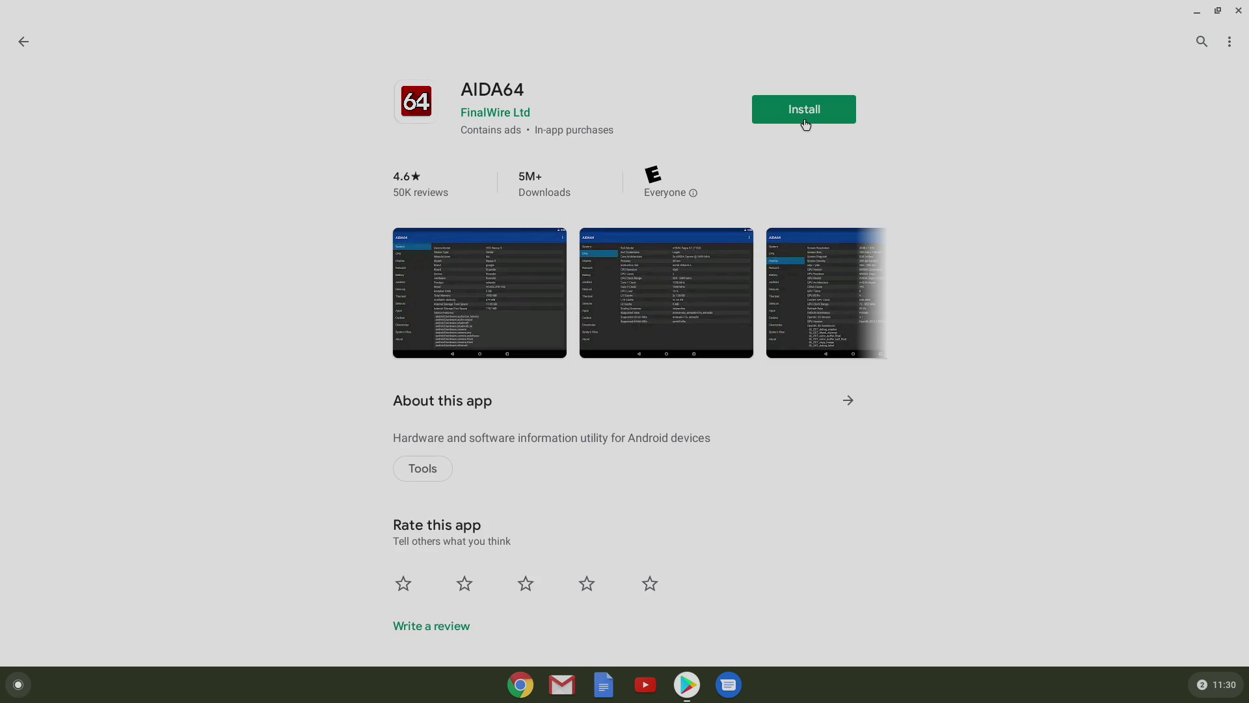
{"action": "left_click", "coordinate": [803, 116]}
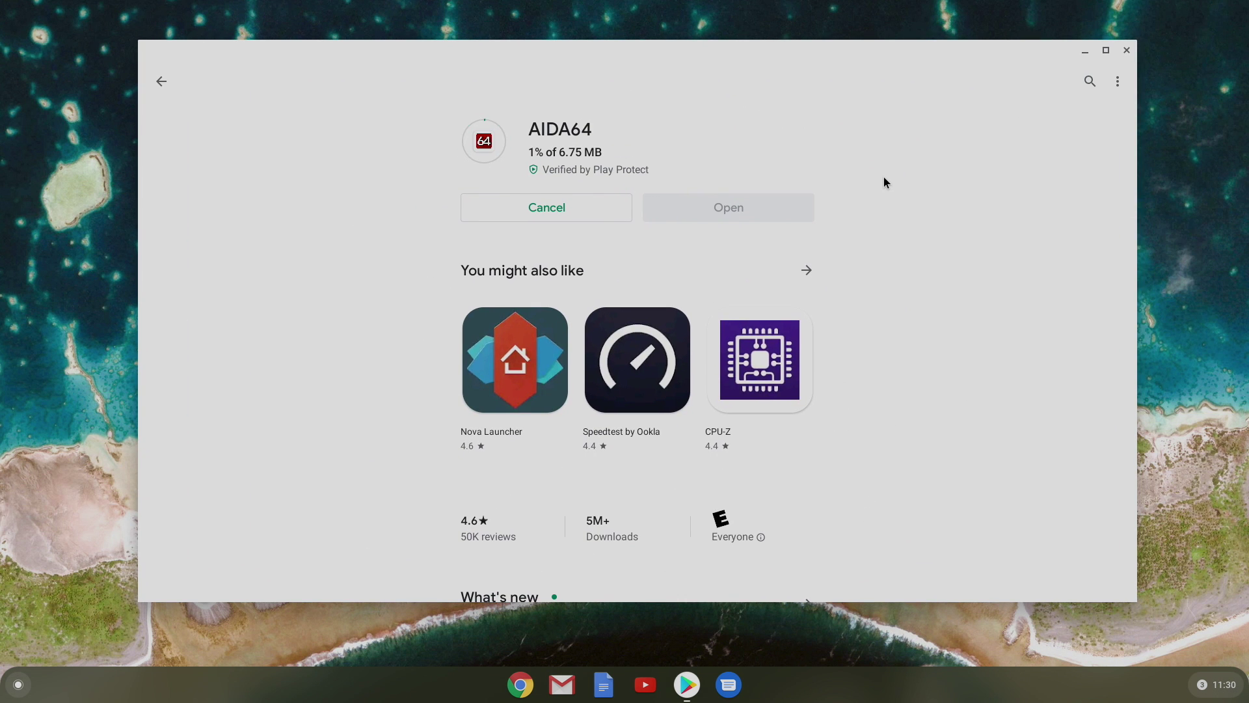
{"action": "left_click", "coordinate": [658, 210]}
- Browse AIDA64's System and CPU details, then close the app
{"action": "left_click", "coordinate": [629, 220]}
{"action": "left_click_drag", "start_coordinate": [666, 143], "coordinate": [882, 50]}
{"action": "left_click", "coordinate": [786, 79]}
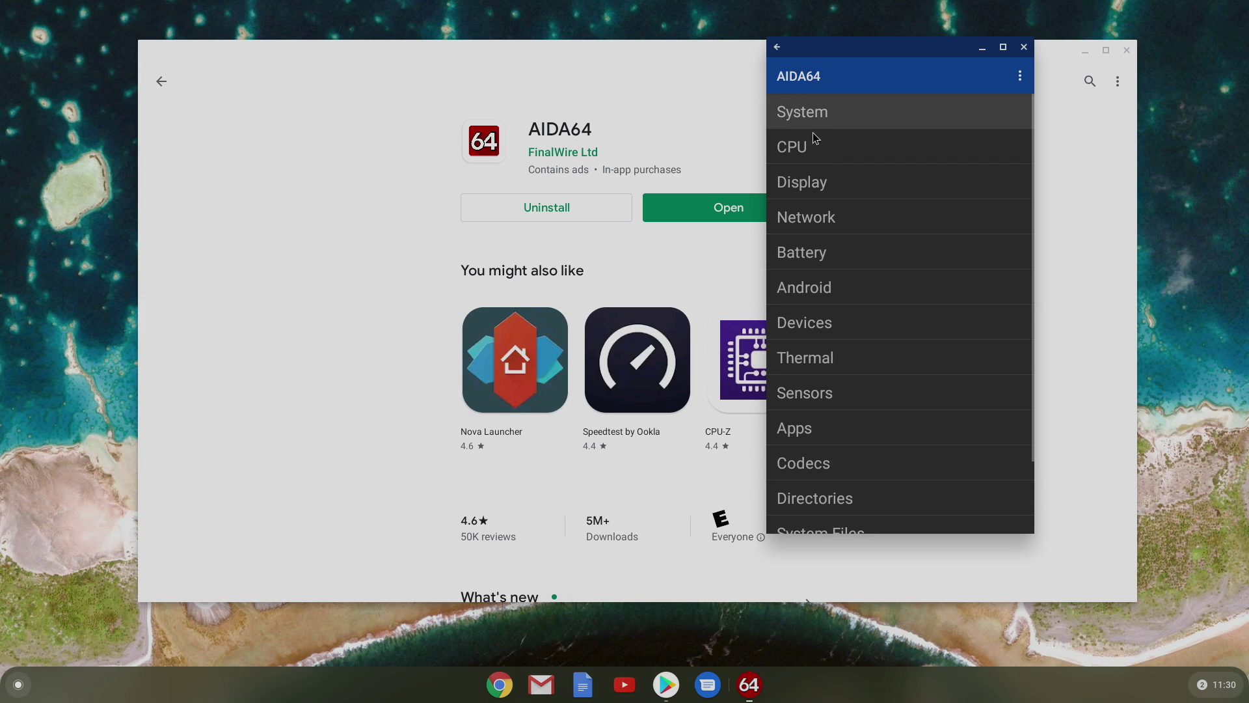
{"action": "left_click", "coordinate": [807, 145]}
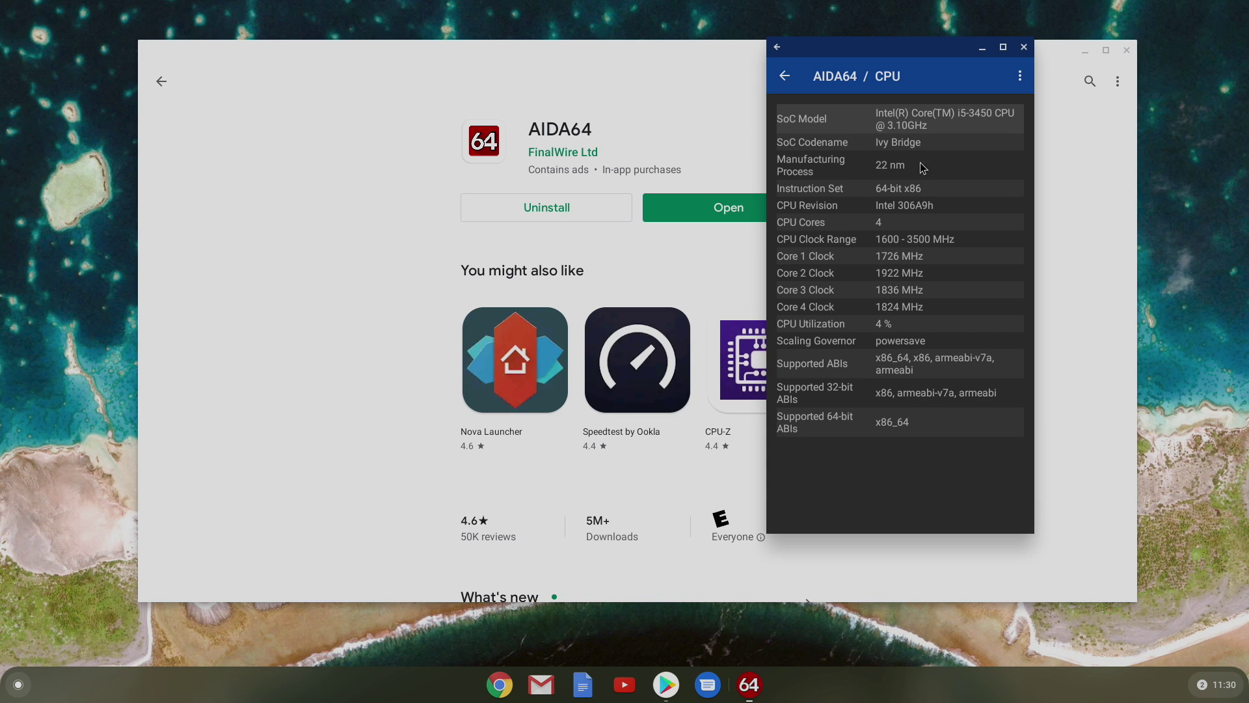
{"action": "scroll", "coordinate": [923, 246], "scroll_direction": "right", "scroll_amount": 3}
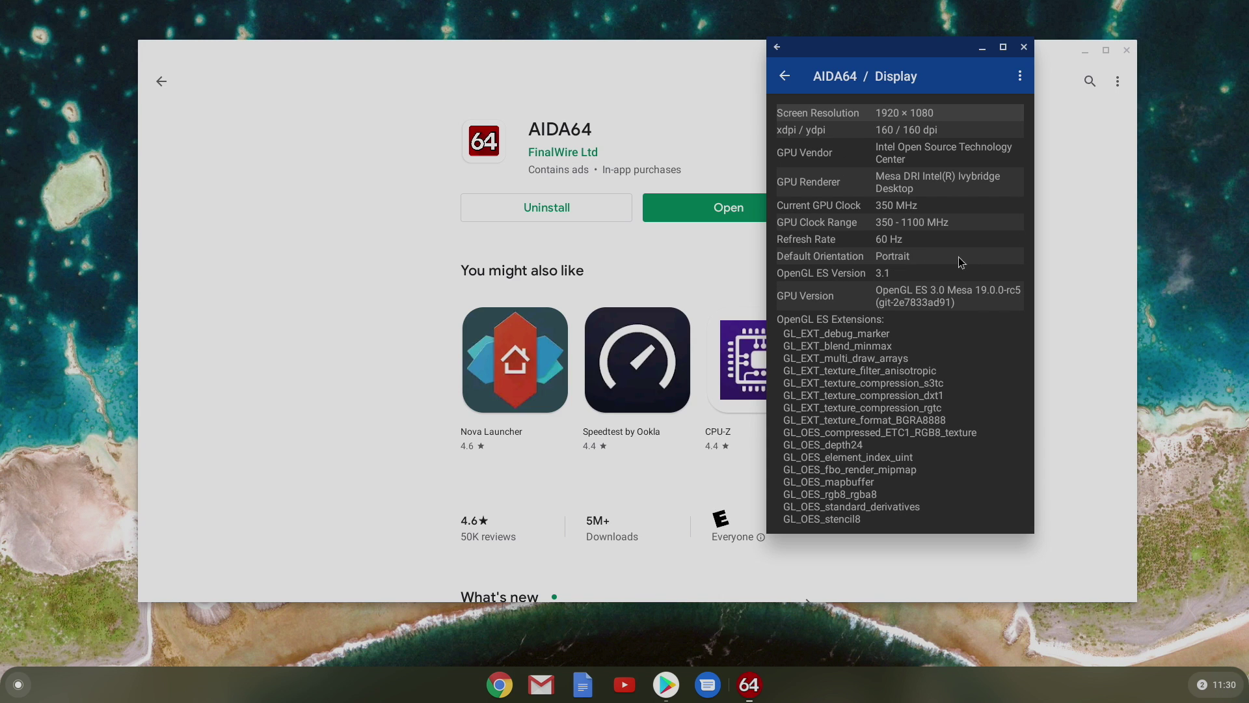
{"action": "left_click", "coordinate": [1024, 54]}
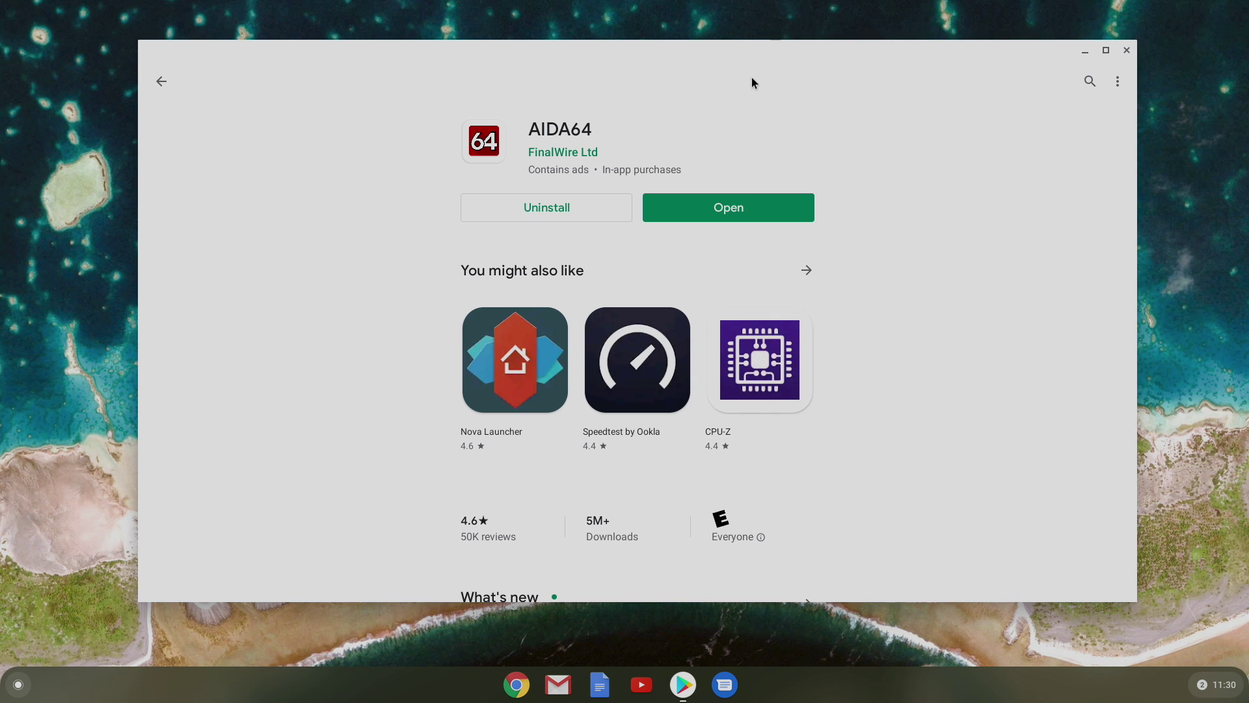
- Turn on Linux (Beta) in Settings and confirm Install in the setup dialog
{"action": "left_click_drag", "start_coordinate": [739, 54], "coordinate": [695, 71]}
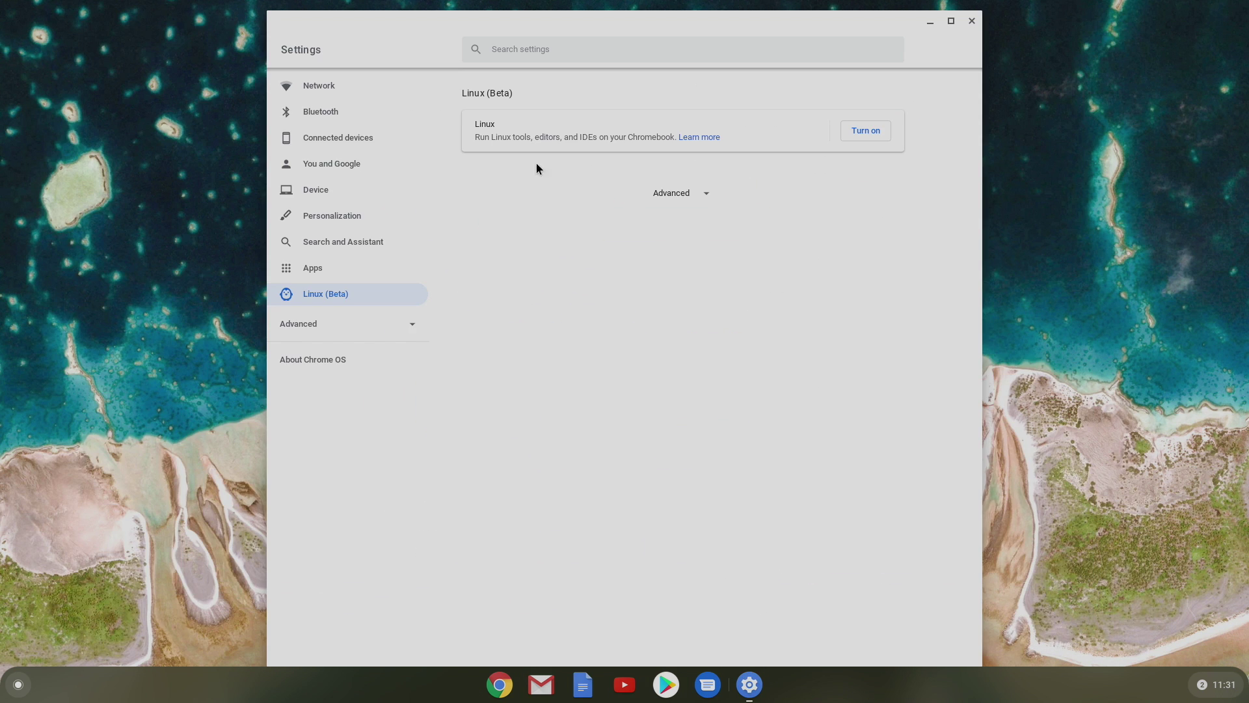
{"action": "left_click", "coordinate": [844, 136]}
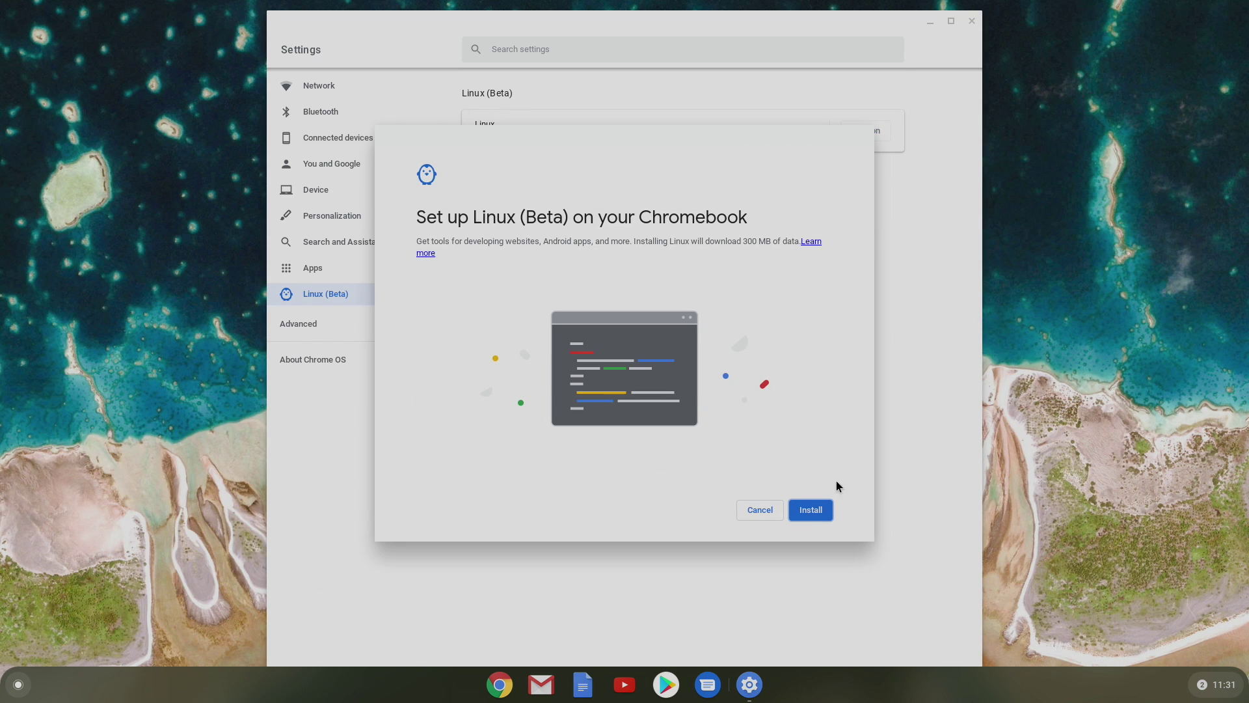
{"action": "left_click", "coordinate": [808, 508]}
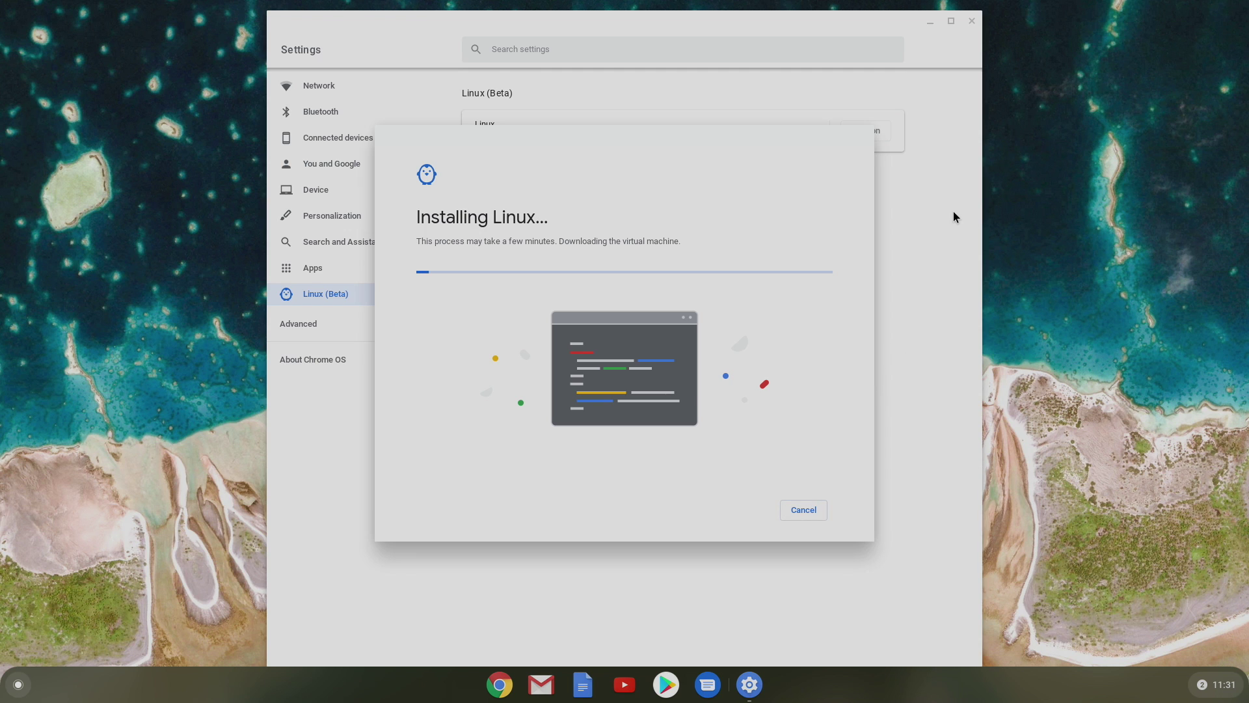